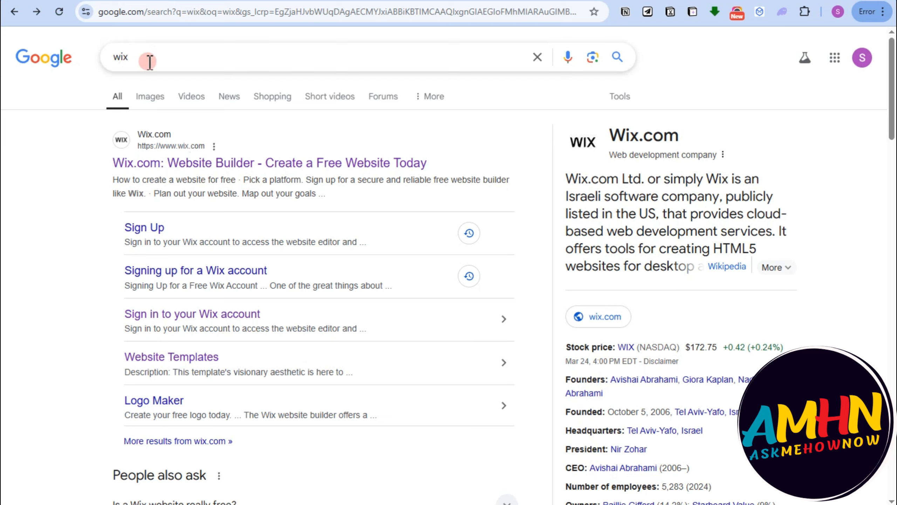
# Step: Open the Wix website builder's home page from the Google search results for wix
pyautogui.moveTo(146, 60); pyautogui.dragTo(92, 62)
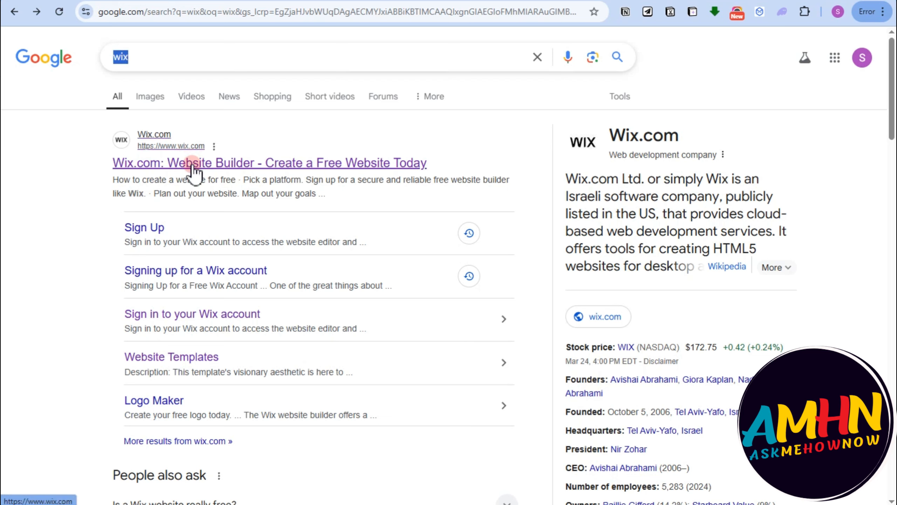
pyautogui.click(229, 162)
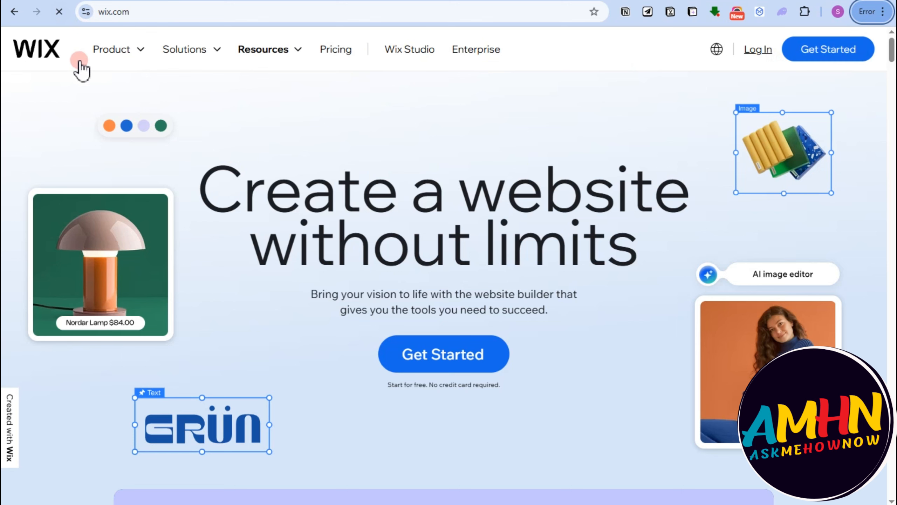
# Step: Look through the Wix product offerings and the available site languages, leaving the language unchanged
pyautogui.click(137, 51)
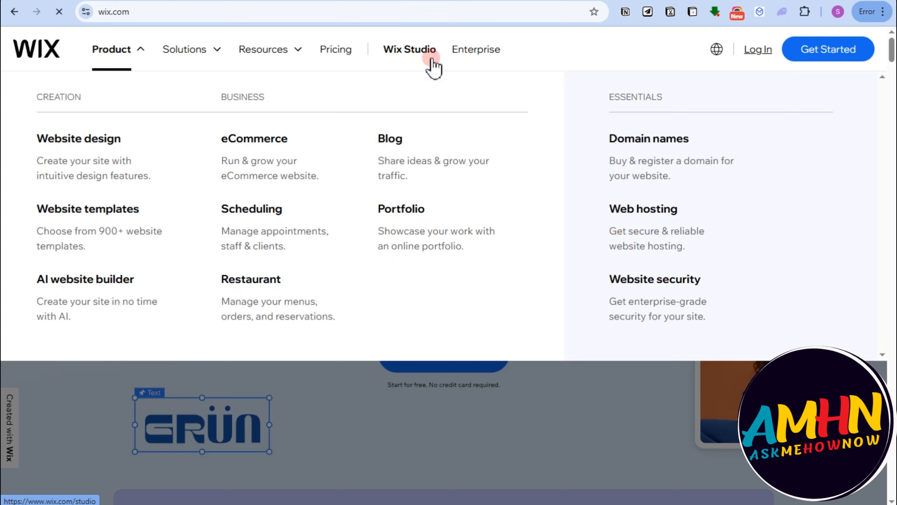
pyautogui.click(355, 416)
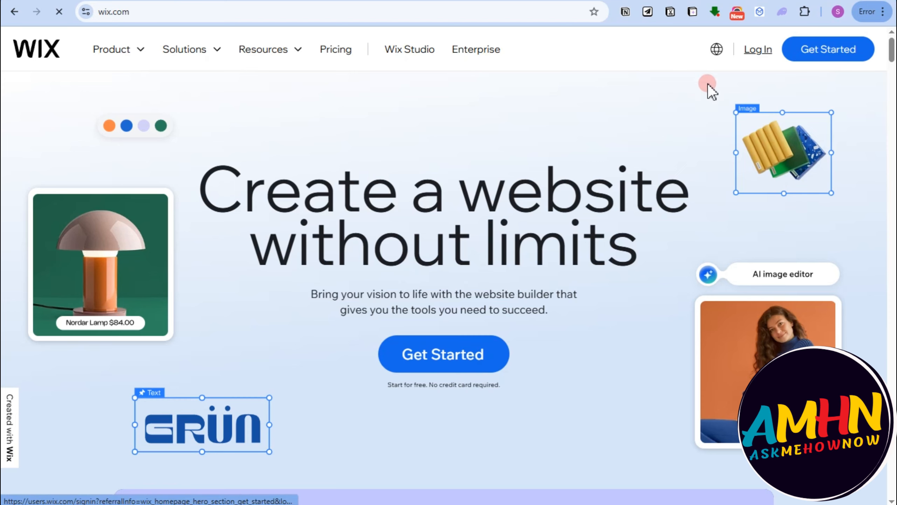
pyautogui.click(716, 50)
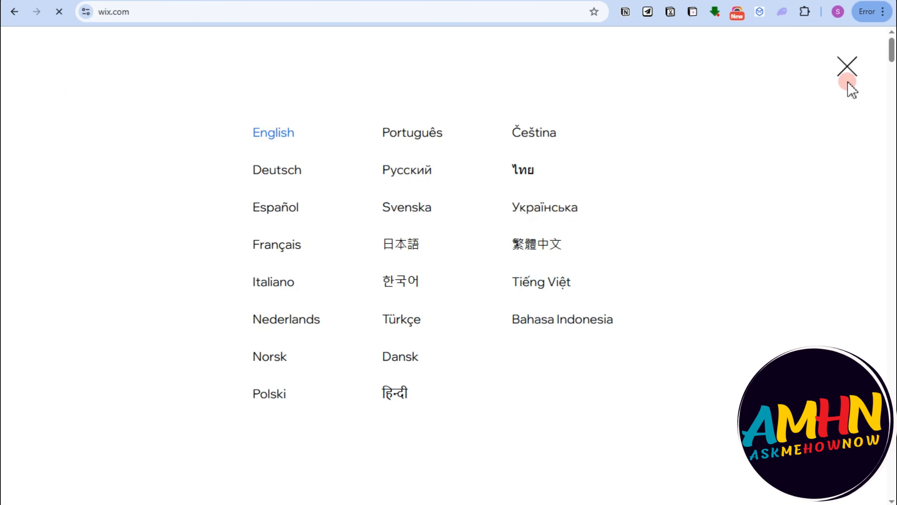
pyautogui.click(848, 69)
# Step: Get started with creating a website and log in to Wix with the Google account
pyautogui.click(432, 344)
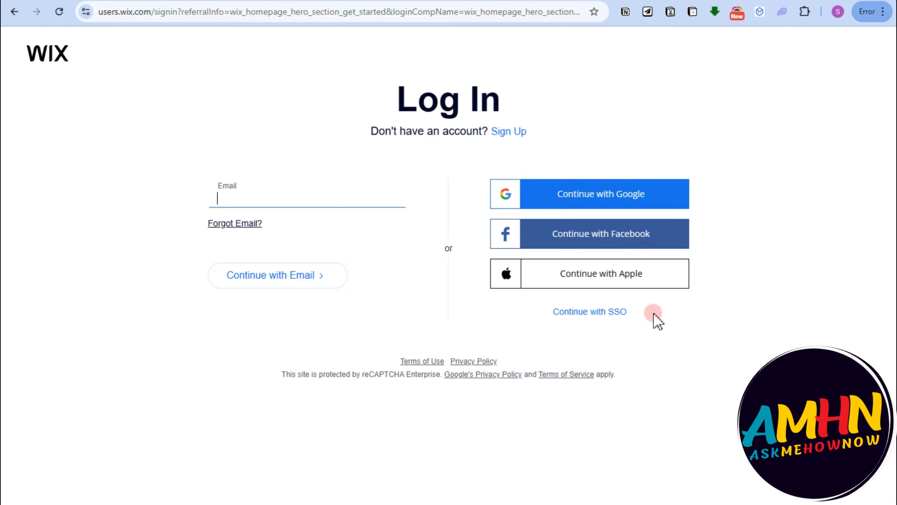
pyautogui.click(279, 201)
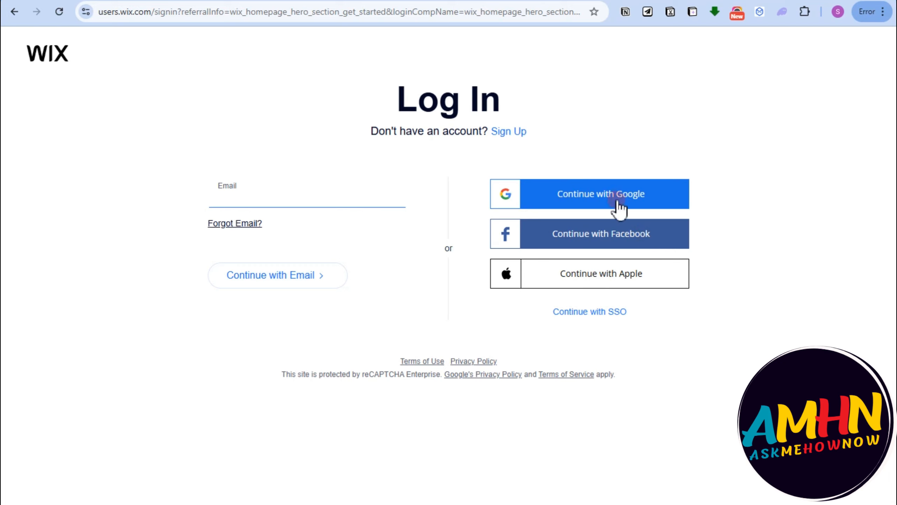
pyautogui.click(596, 198)
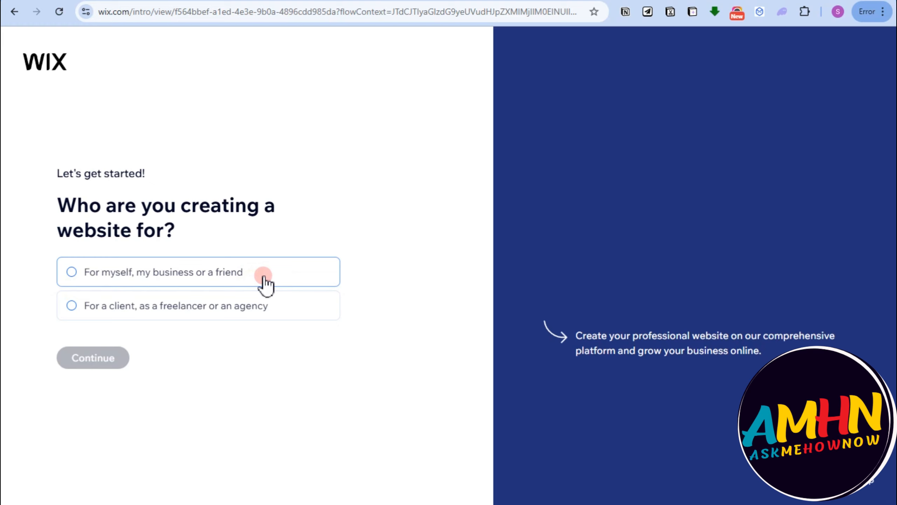
# Step: Declare the website as for myself, my business or a friend, and choose to set it up without the AI chat
pyautogui.click(156, 273)
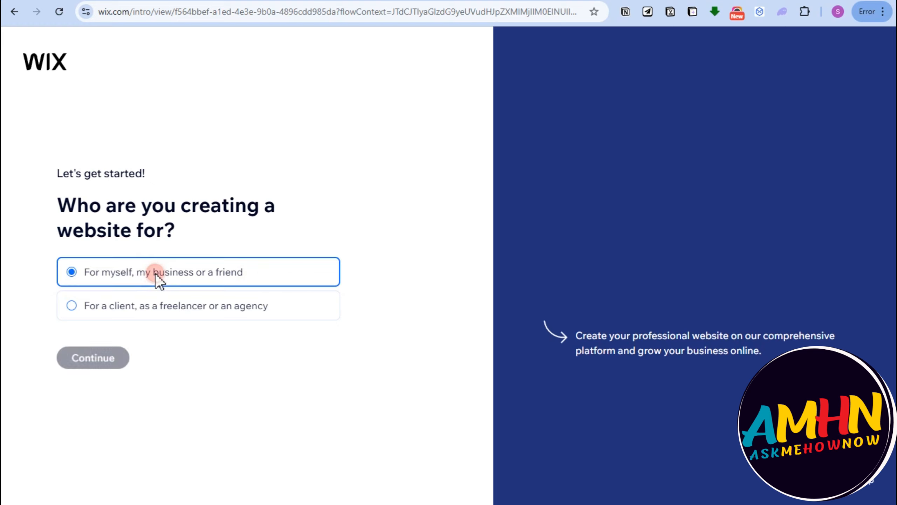
pyautogui.click(108, 359)
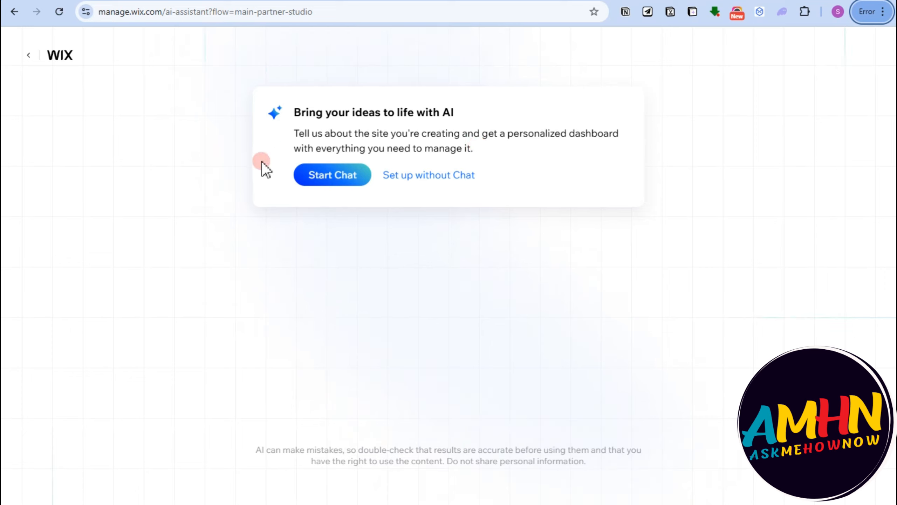
pyautogui.click(348, 183)
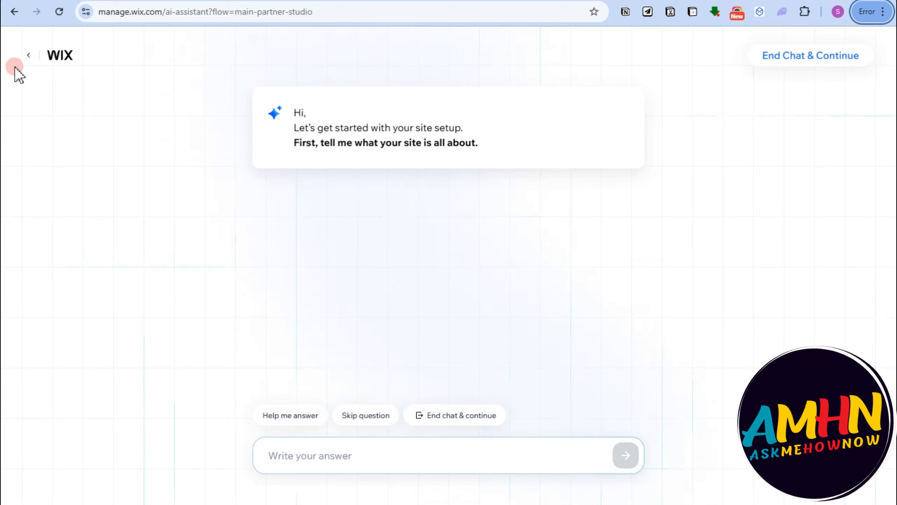
pyautogui.click(27, 58)
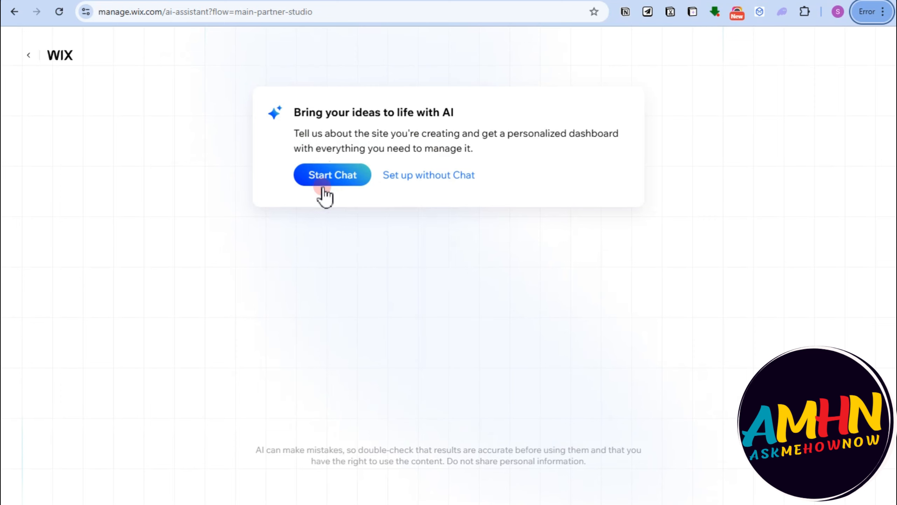
pyautogui.click(410, 178)
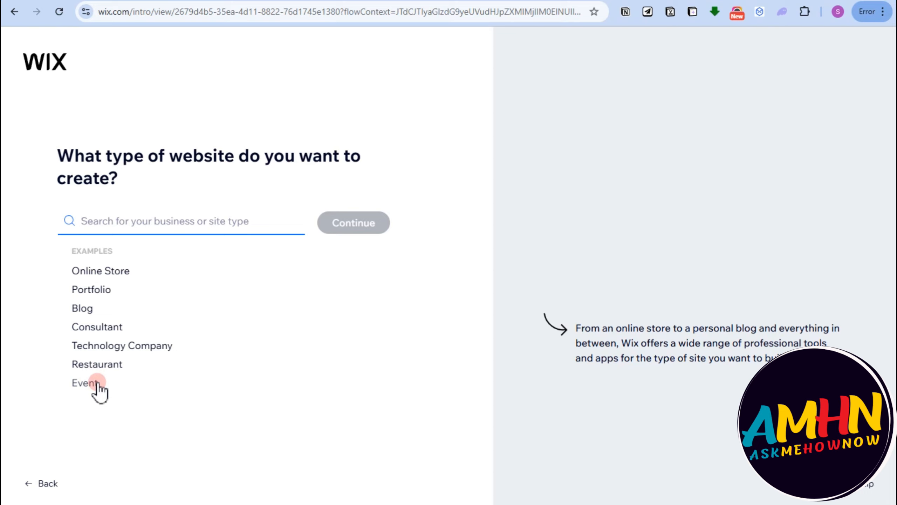
# Step: Choose Online Store as the type of website and continue to the store setup
pyautogui.click(128, 273)
pyautogui.click(305, 218)
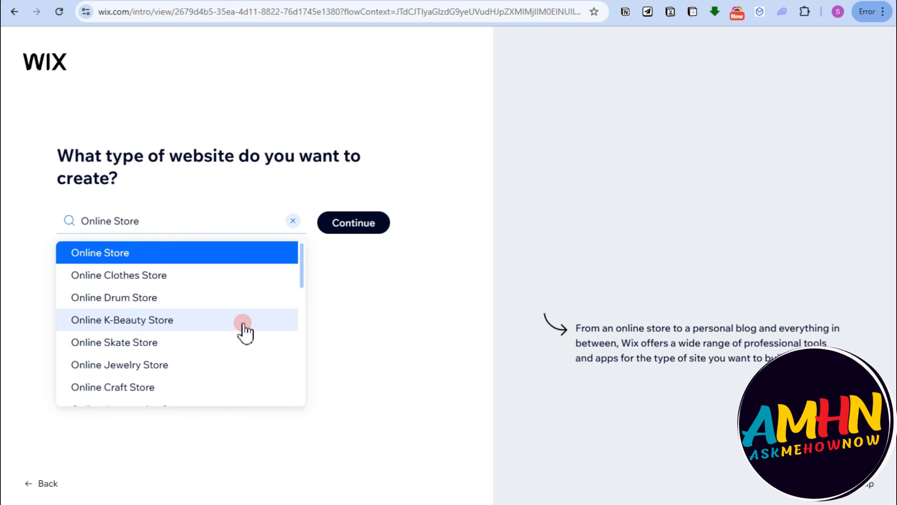
pyautogui.scroll(-2, 180, 345)
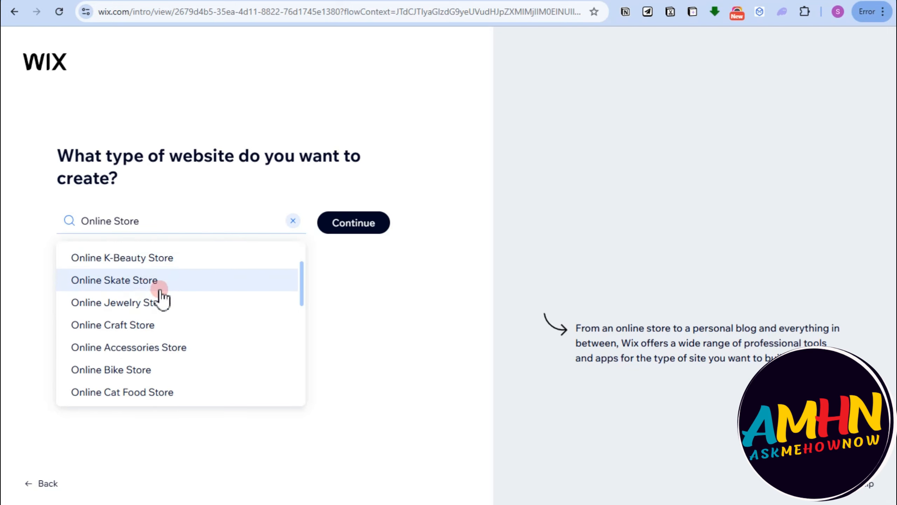
pyautogui.scroll(-3, 148, 346)
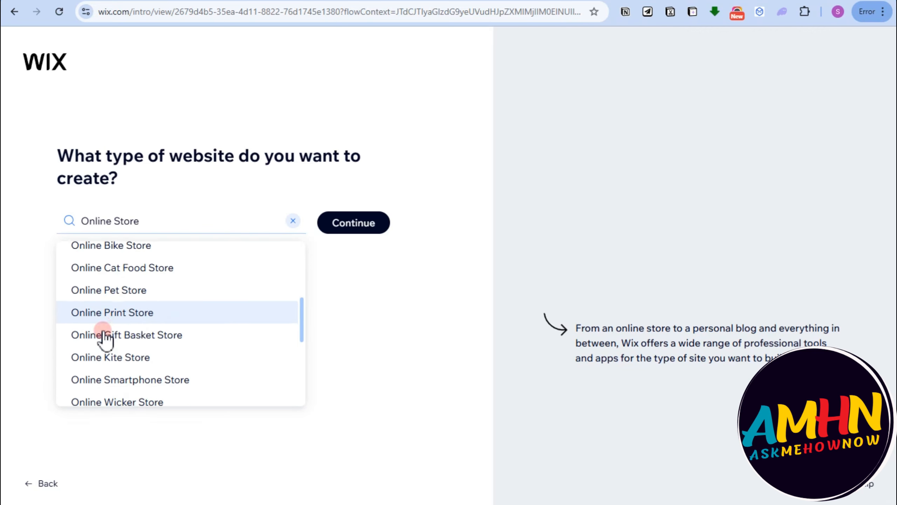
pyautogui.scroll(-5, 104, 339)
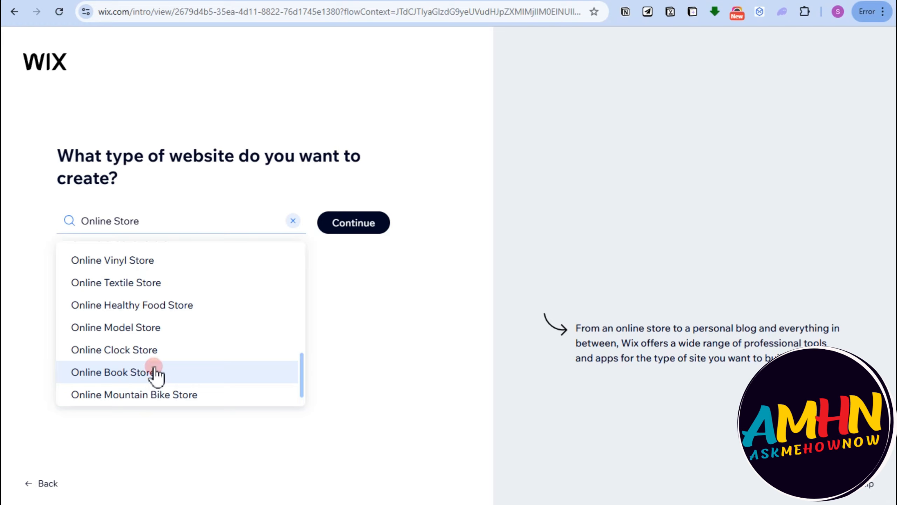
pyautogui.scroll(8, 156, 371)
pyautogui.click(159, 279)
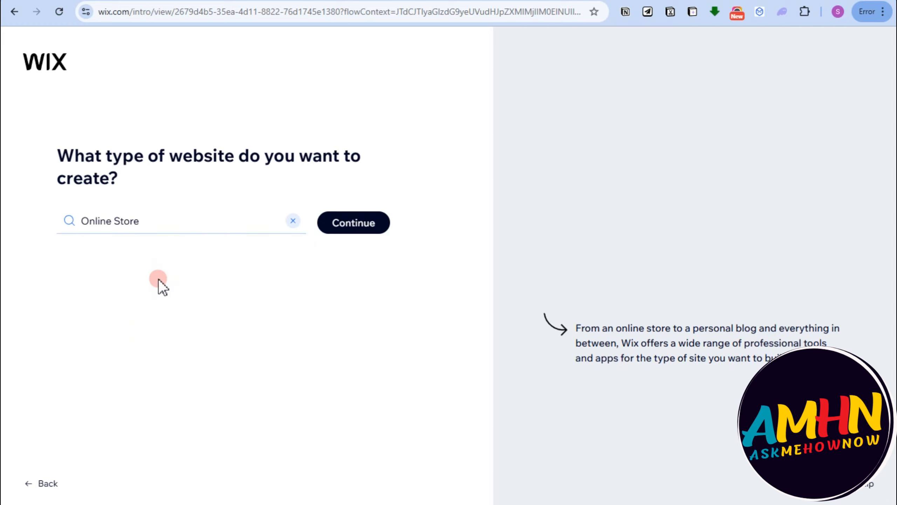
pyautogui.click(350, 228)
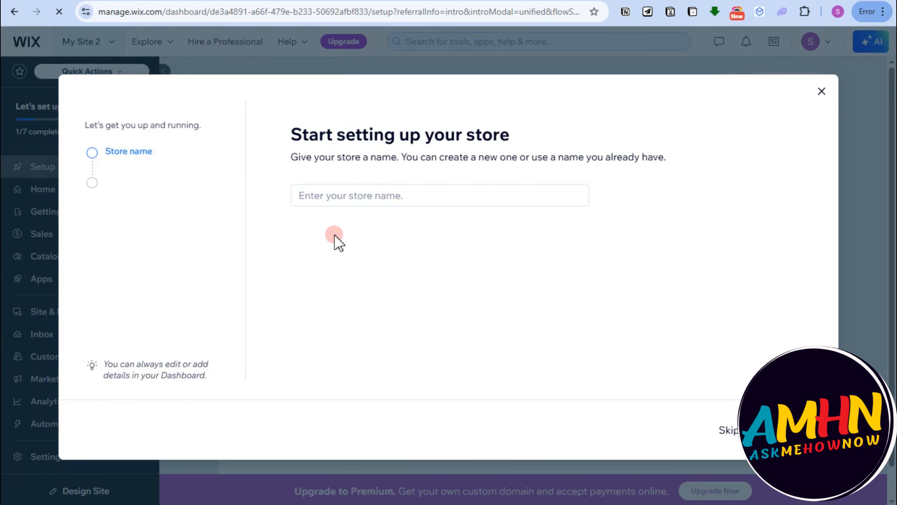
# Step: Switch to ChatGPT and submit the prompt "List for clothing store names"
pyautogui.click(323, 196)
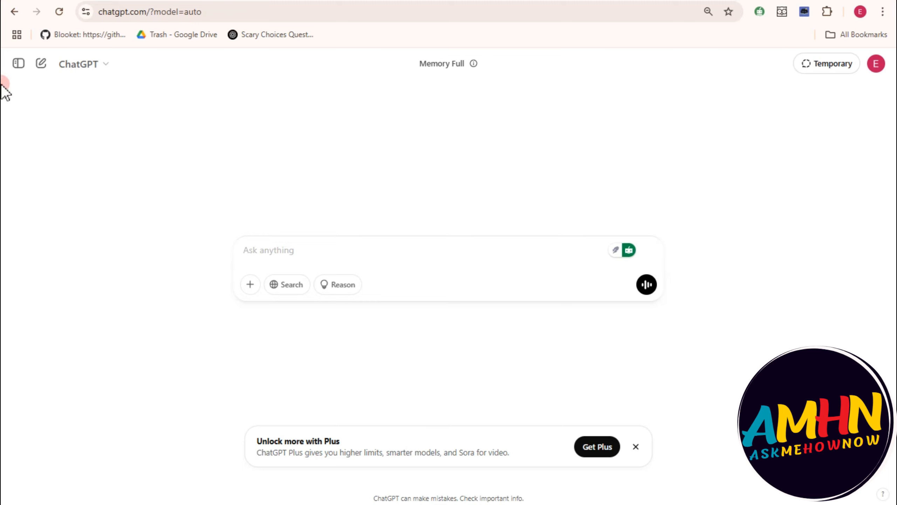
pyautogui.click(337, 261)
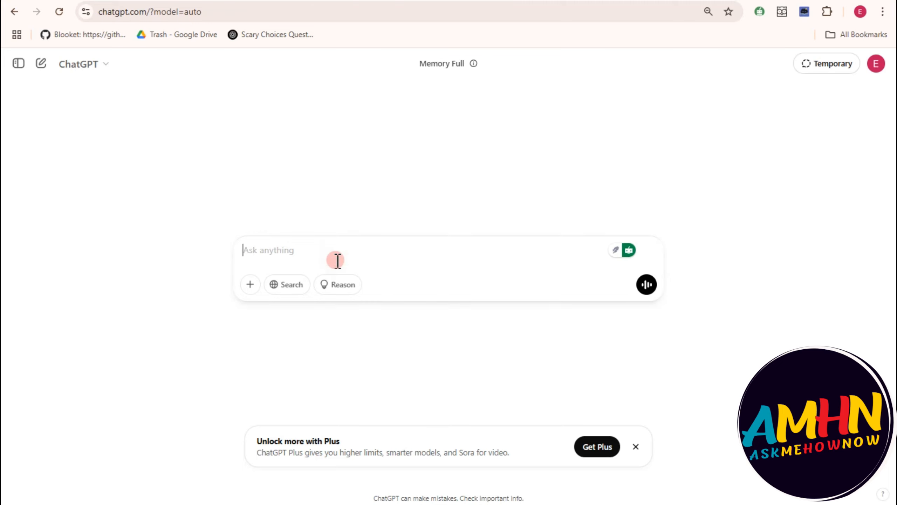
pyautogui.write('List for clothing store names')
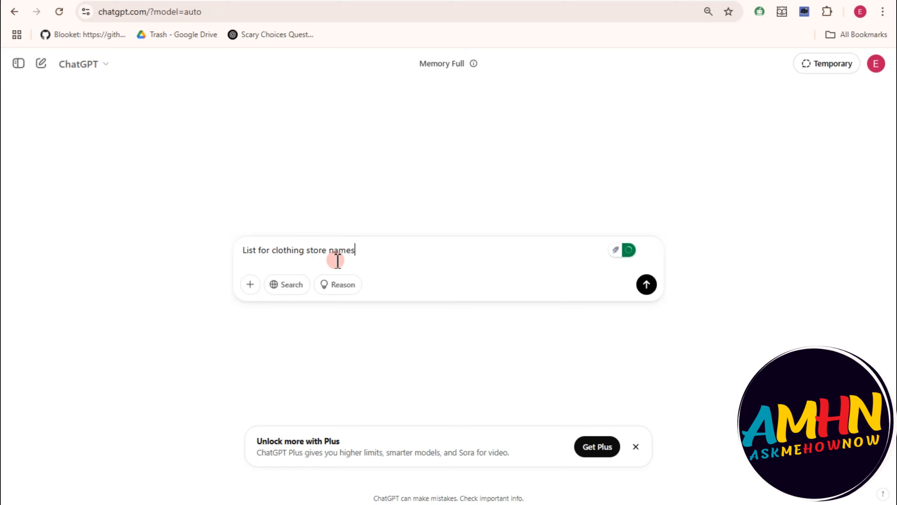
pyautogui.press('Return')
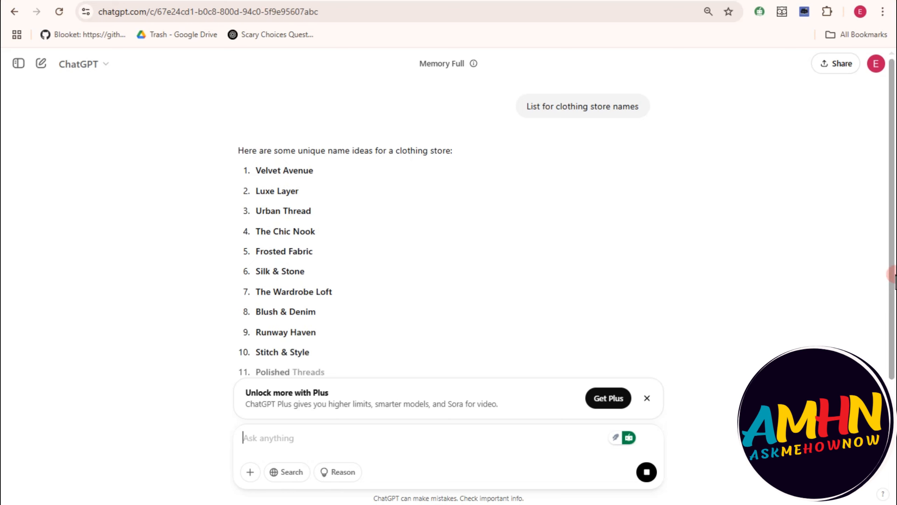
# Step: Review the suggested clothing store names and copy "Stitch & Style" from the list
pyautogui.scroll(-2, 330, 233)
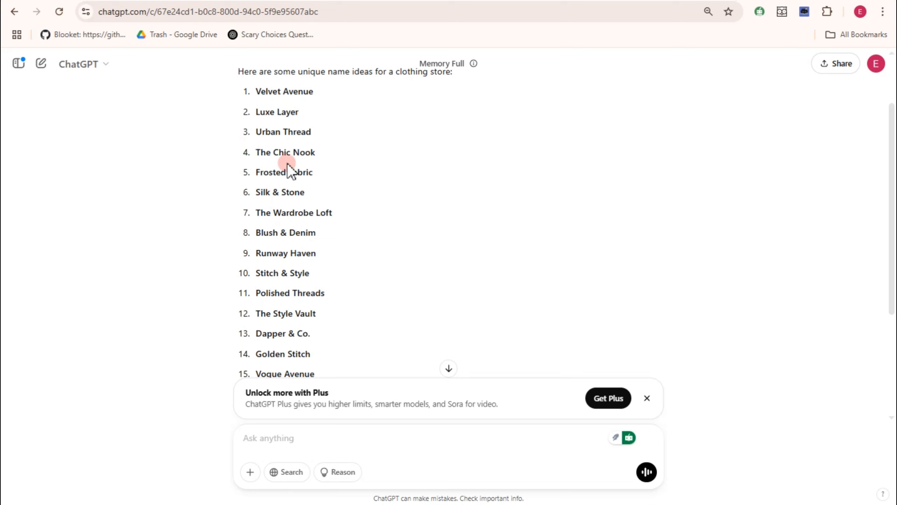
pyautogui.moveTo(254, 151); pyautogui.dragTo(291, 152)
pyautogui.click(355, 141)
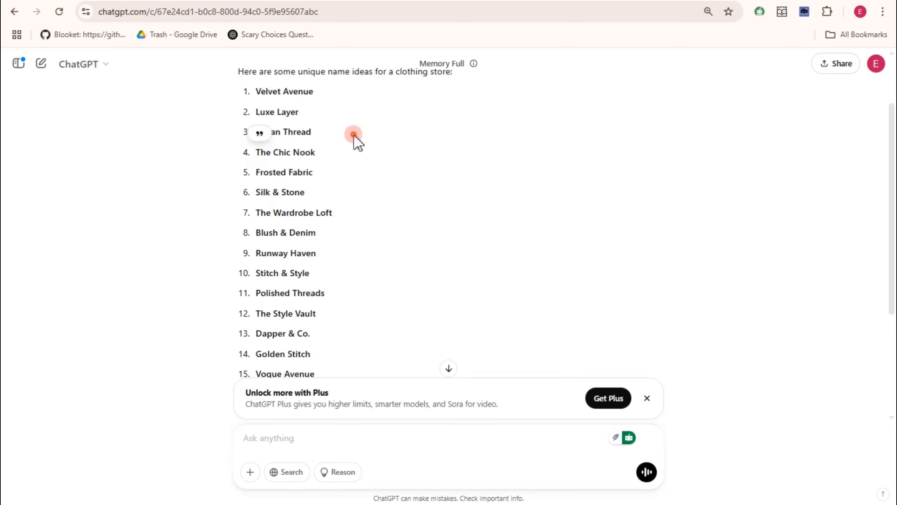
pyautogui.moveTo(256, 213); pyautogui.dragTo(318, 213)
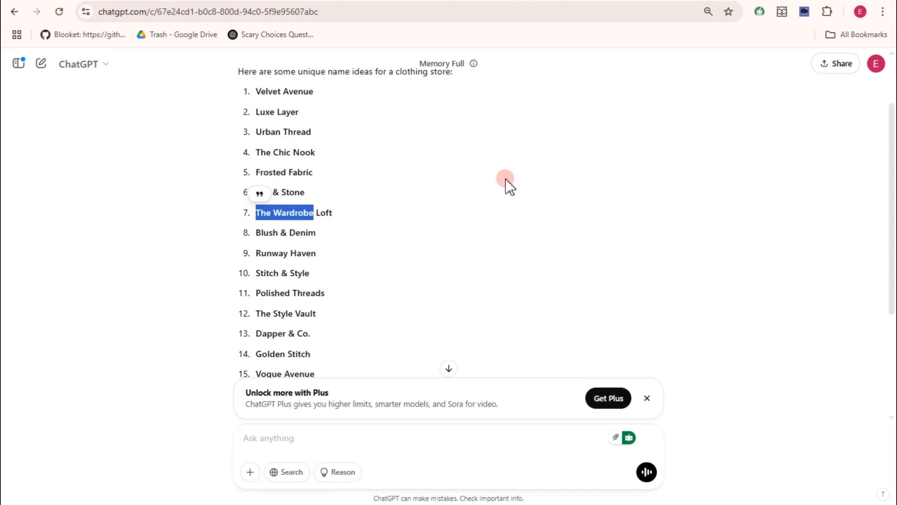
pyautogui.click(417, 247)
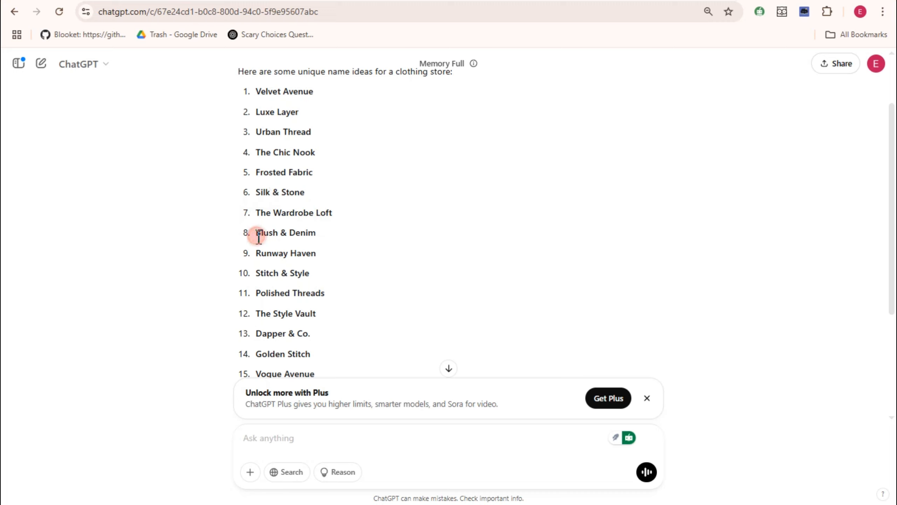
pyautogui.moveTo(257, 234); pyautogui.dragTo(327, 234)
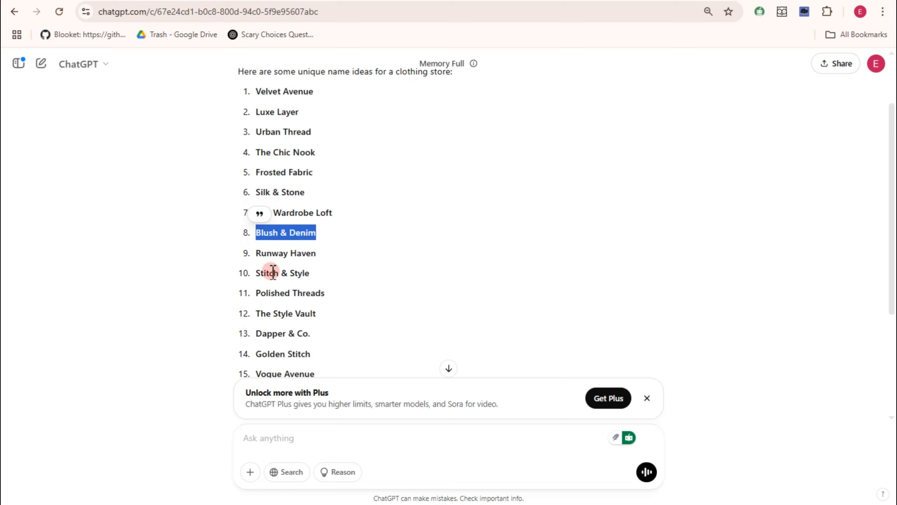
pyautogui.moveTo(255, 273); pyautogui.dragTo(337, 279)
pyautogui.rightClick(309, 274)
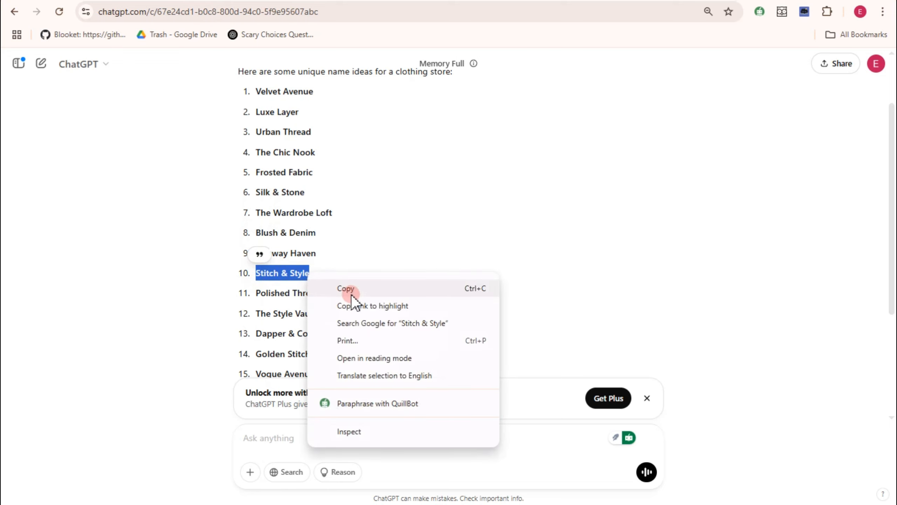
pyautogui.click(350, 293)
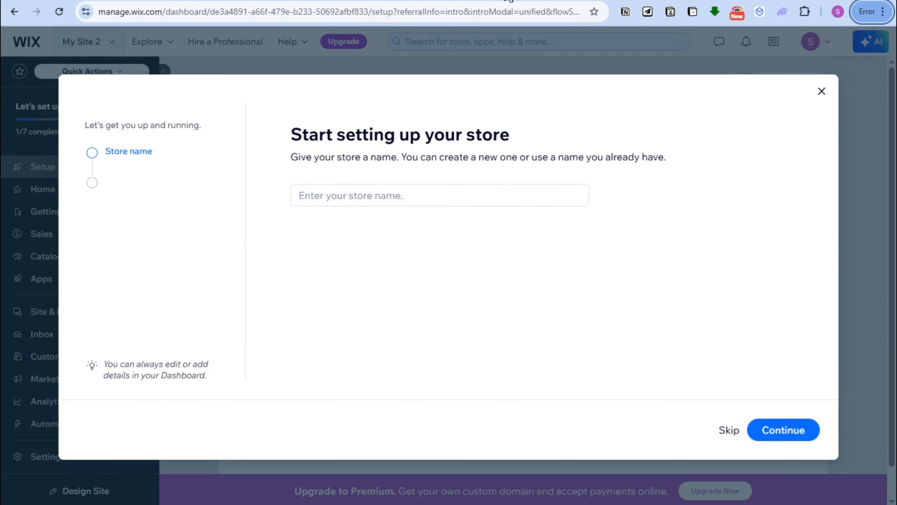
# Step: Switch back to Wix, name the store "Stitch & Style By" followed by the owner's first name, and continue
pyautogui.click(387, 198)
pyautogui.hotkey('ctrl', 'v')
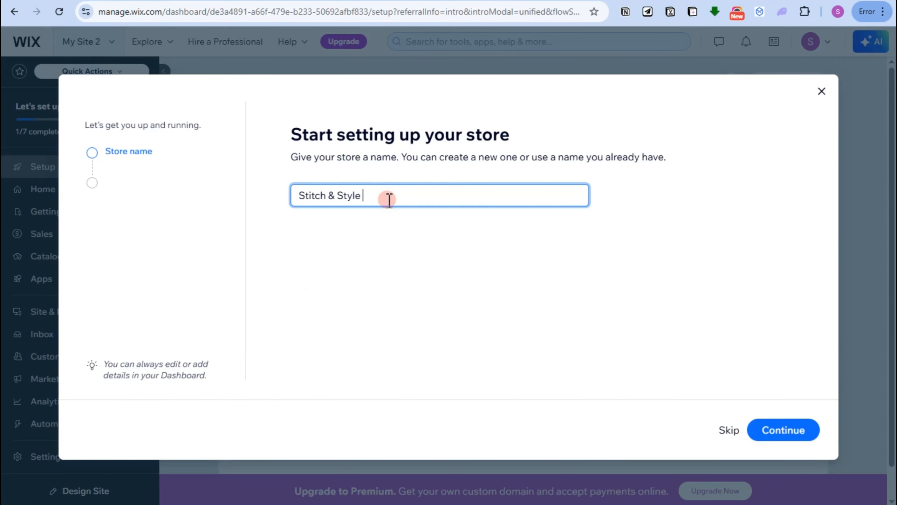
pyautogui.hotkey('ctrl', 'shift', 'b')
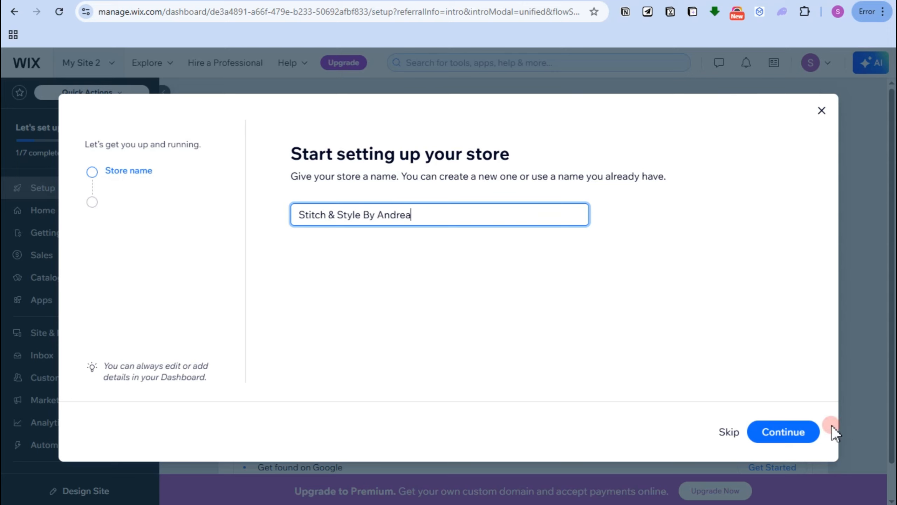
pyautogui.click(798, 429)
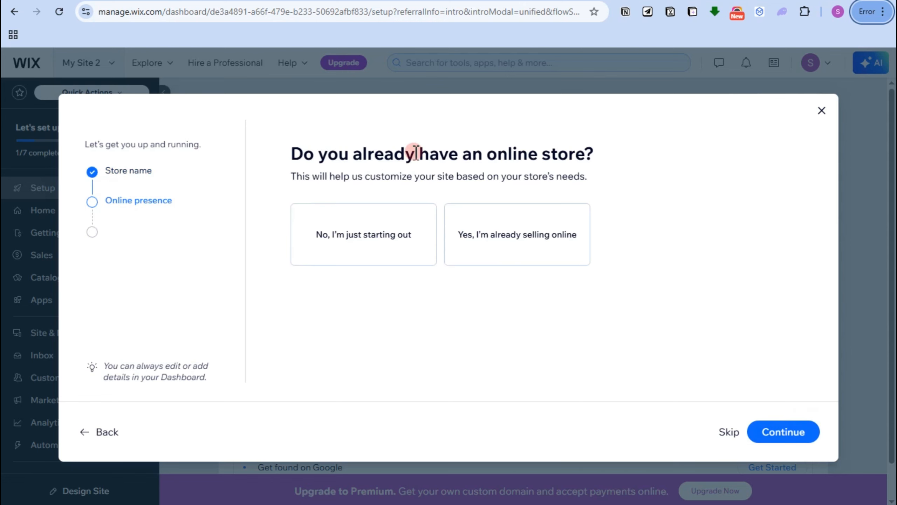
# Step: Answer the existing online store question with "No, I'm just starting out" and continue to the product types
pyautogui.click(387, 251)
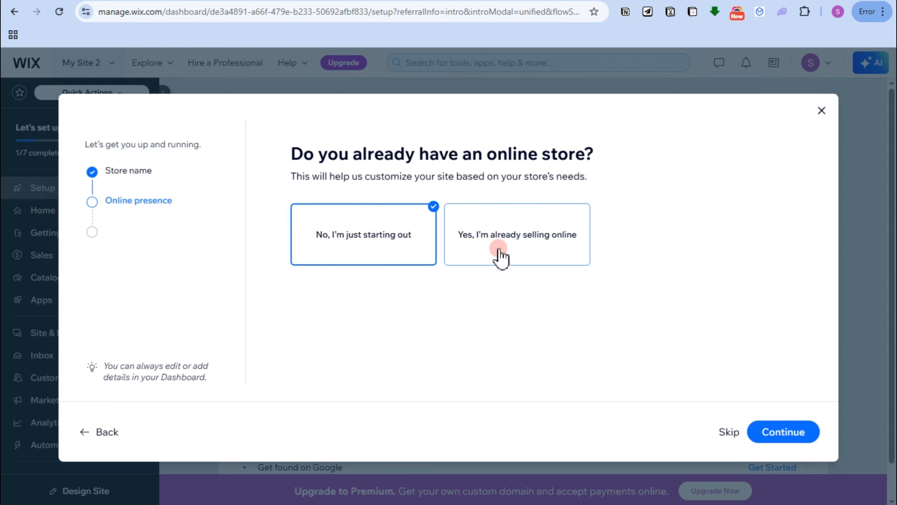
pyautogui.click(764, 429)
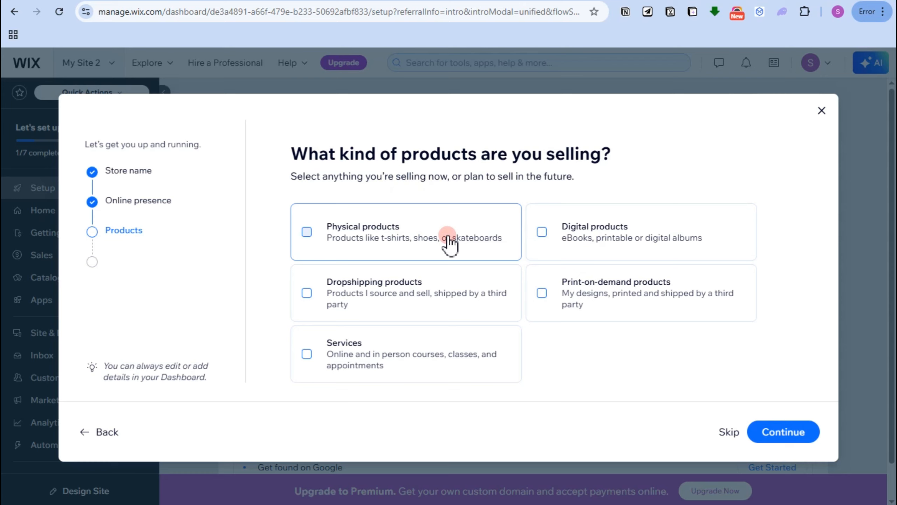
# Step: Select physical, digital, dropshipping and print-on-demand products plus services as the product types, and continue
pyautogui.click(320, 237)
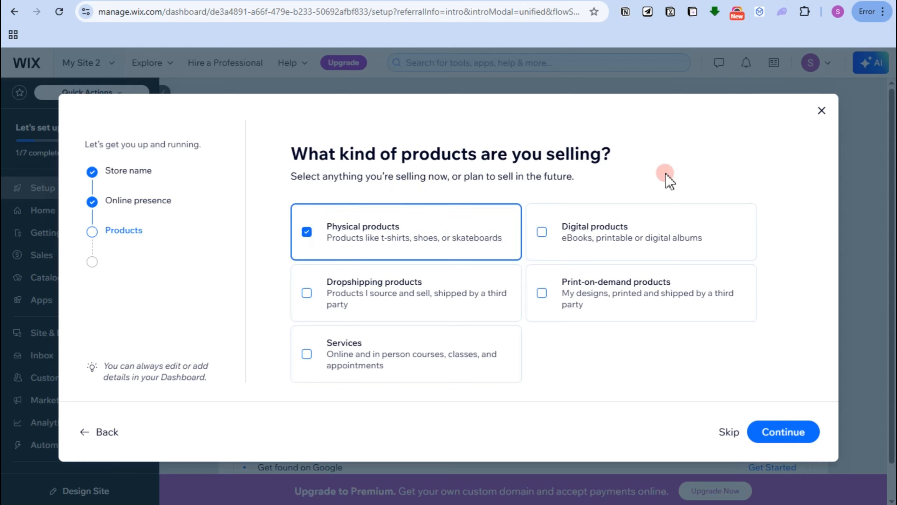
pyautogui.click(575, 233)
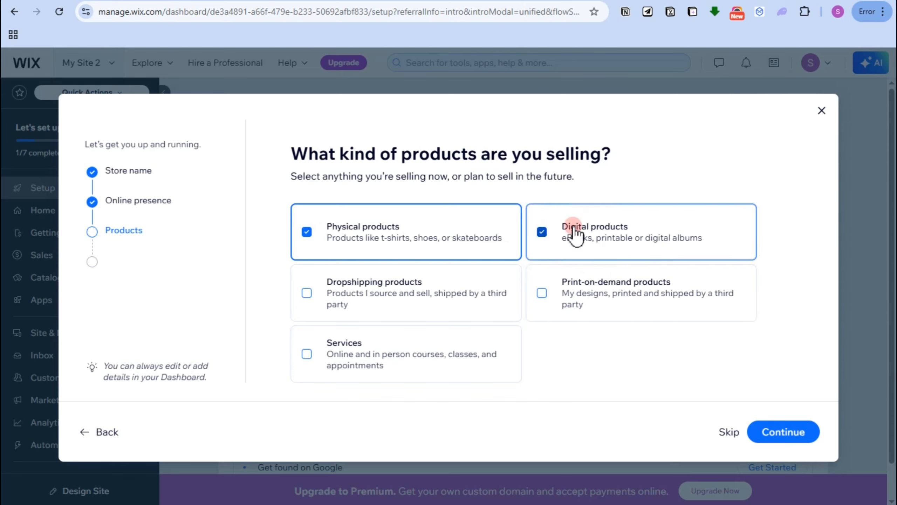
pyautogui.click(364, 298)
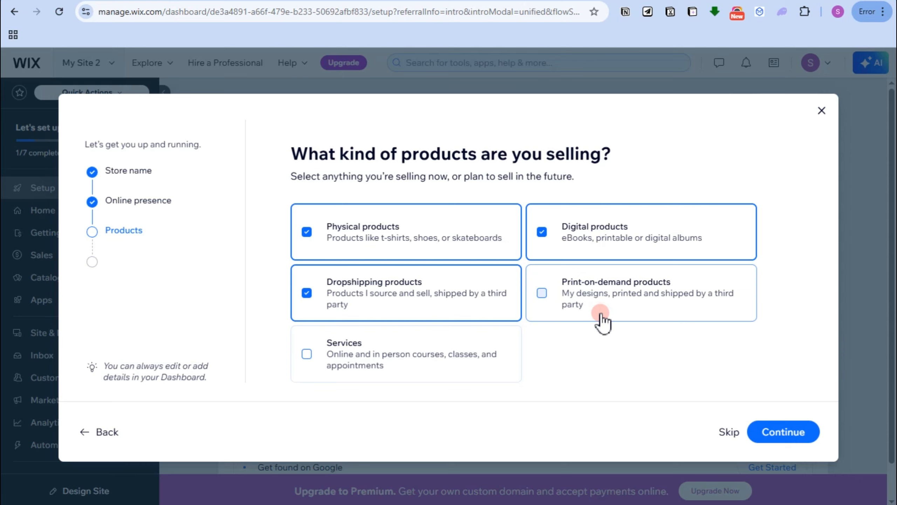
pyautogui.click(579, 306)
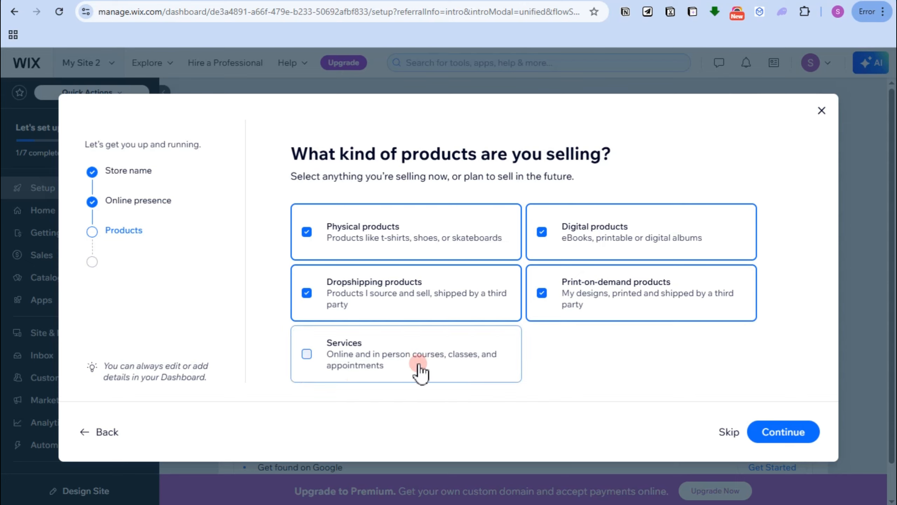
pyautogui.click(358, 367)
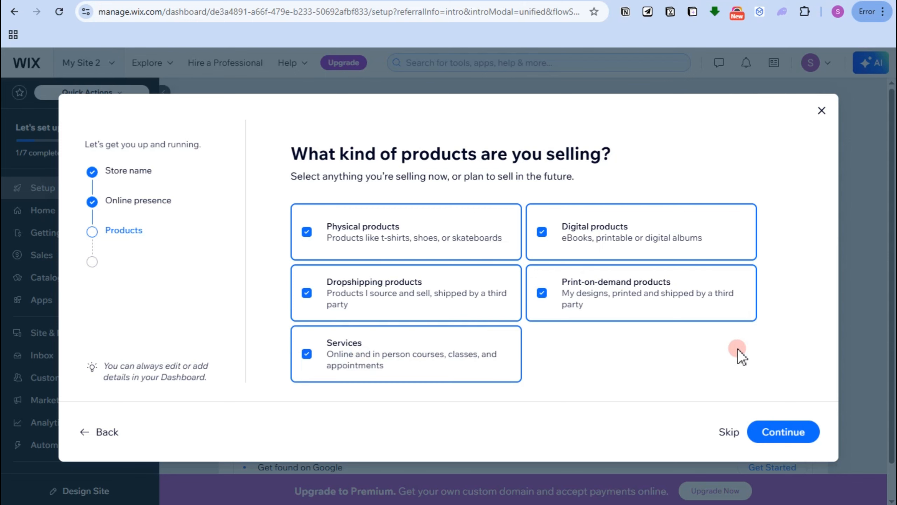
pyautogui.click(779, 434)
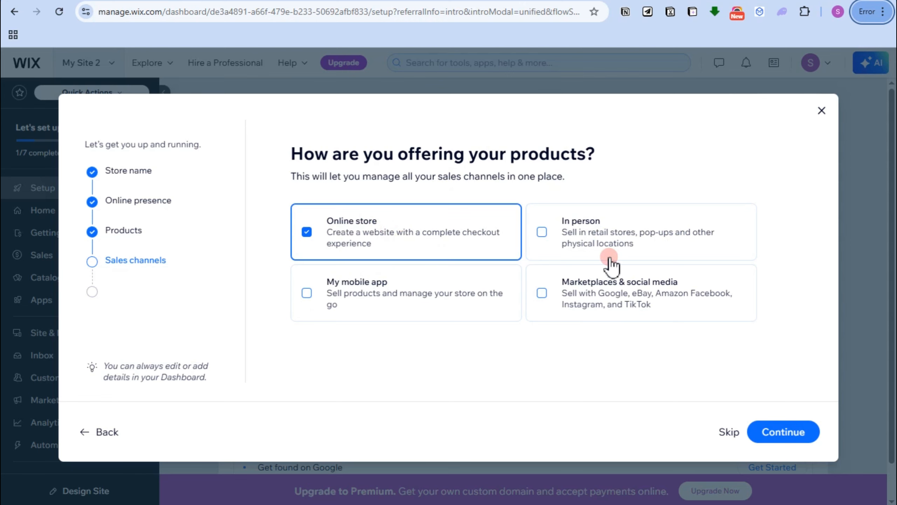
# Step: Add "In person" to the online store sales channel, continue, and proceed to the dashboard
pyautogui.moveTo(619, 244); pyautogui.dragTo(590, 281)
pyautogui.click(410, 371)
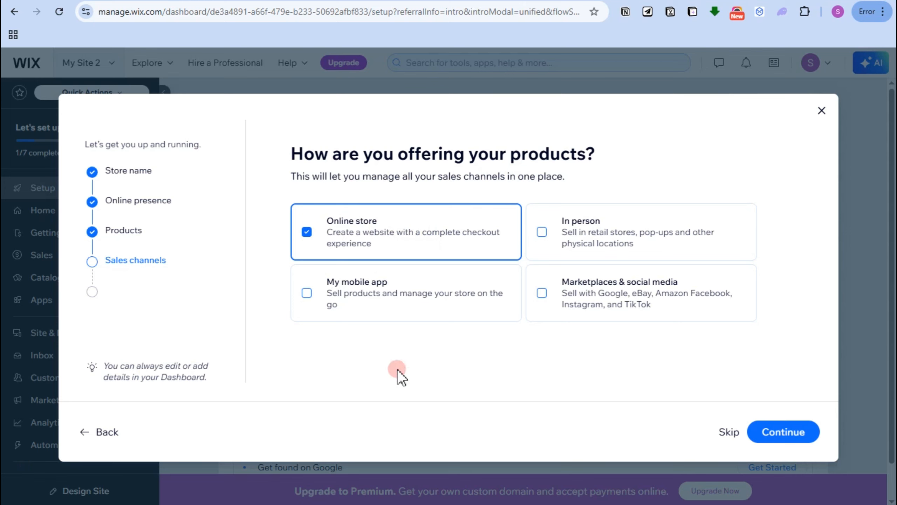
pyautogui.click(580, 240)
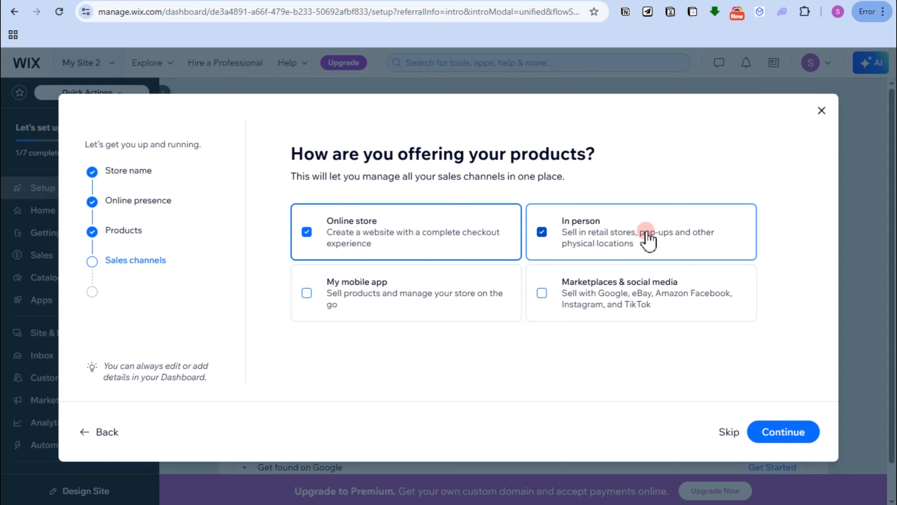
pyautogui.click(777, 436)
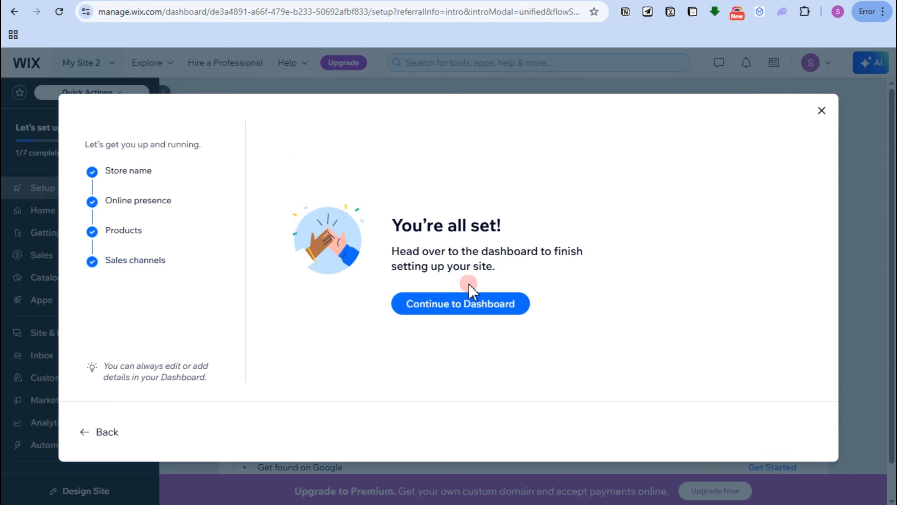
pyautogui.click(474, 304)
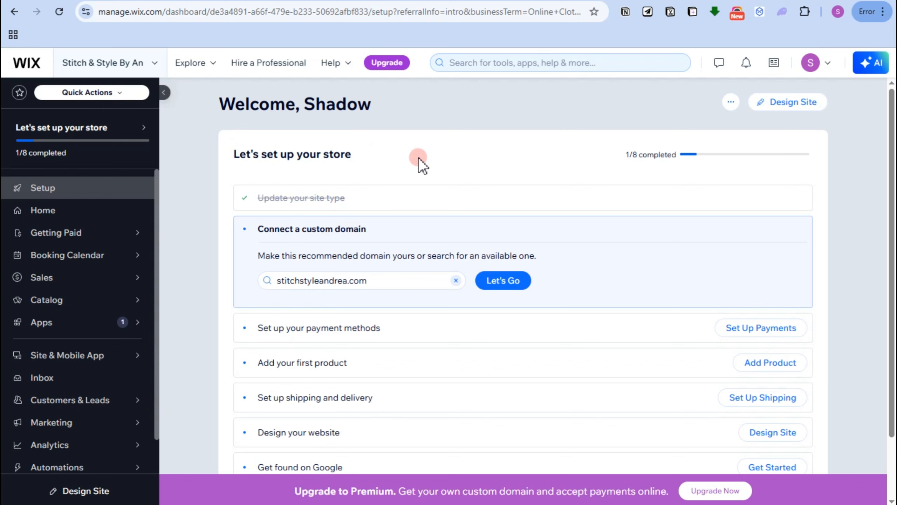
# Step: Look at the list of sites on the account and its option for creating a new site
pyautogui.click(155, 64)
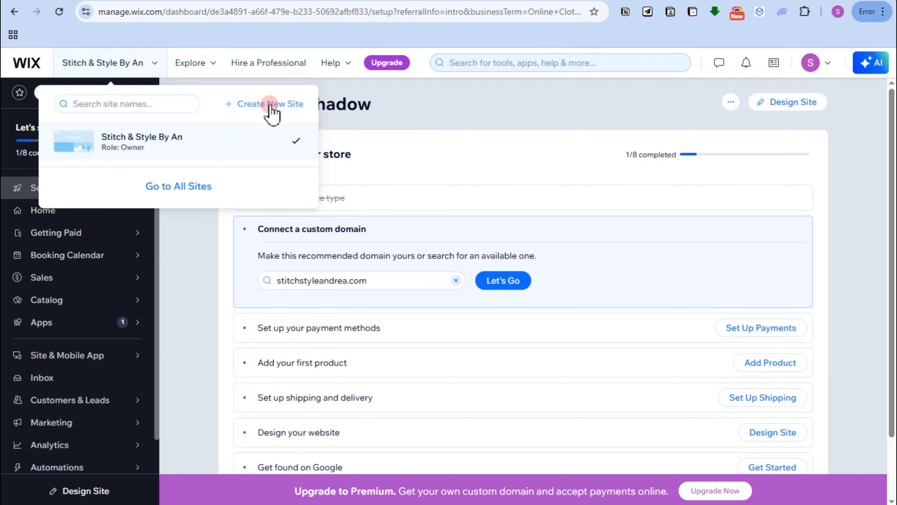
pyautogui.click(557, 123)
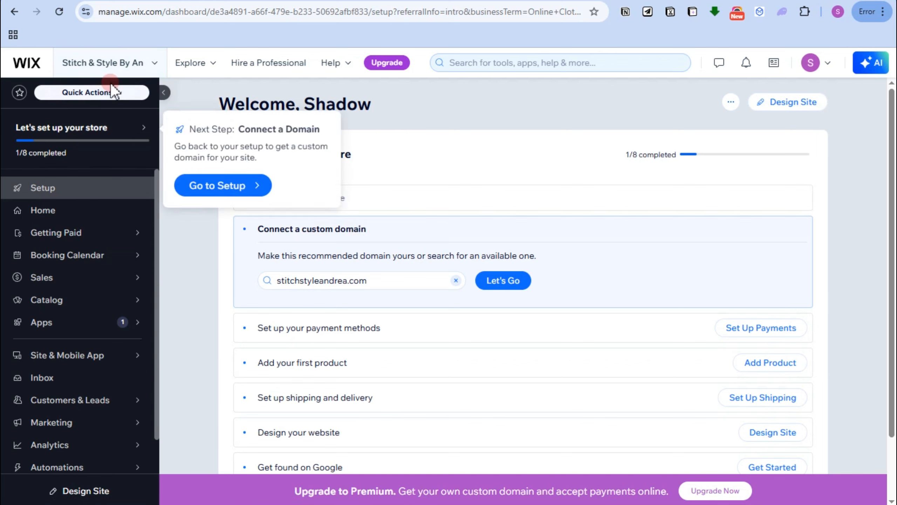
pyautogui.click(126, 64)
pyautogui.click(402, 116)
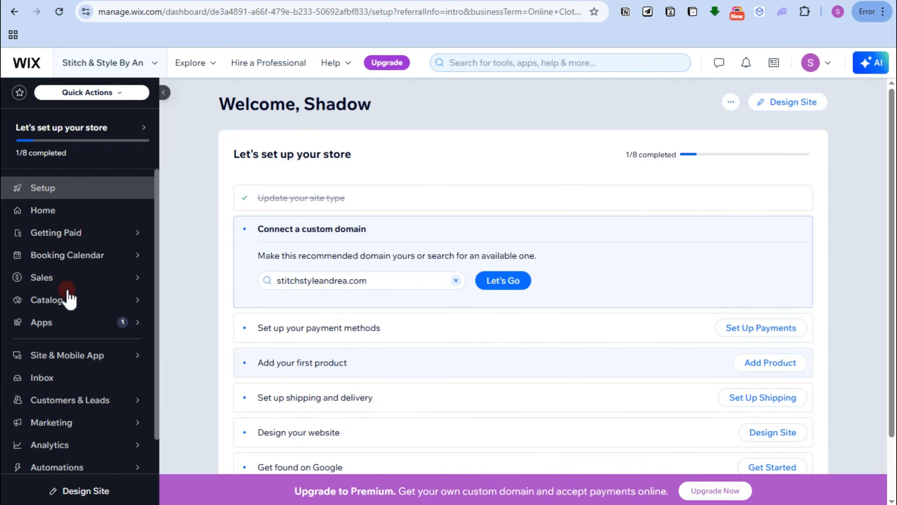
pyautogui.click(155, 63)
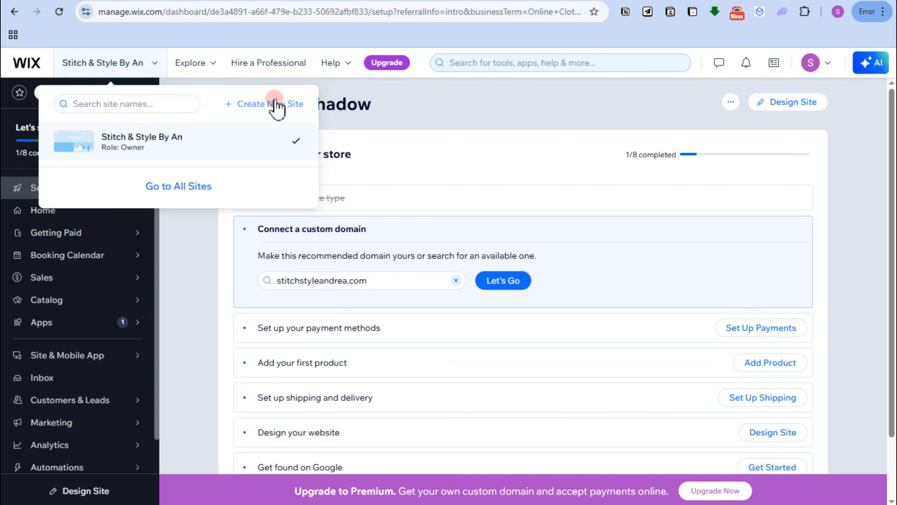
pyautogui.click(465, 119)
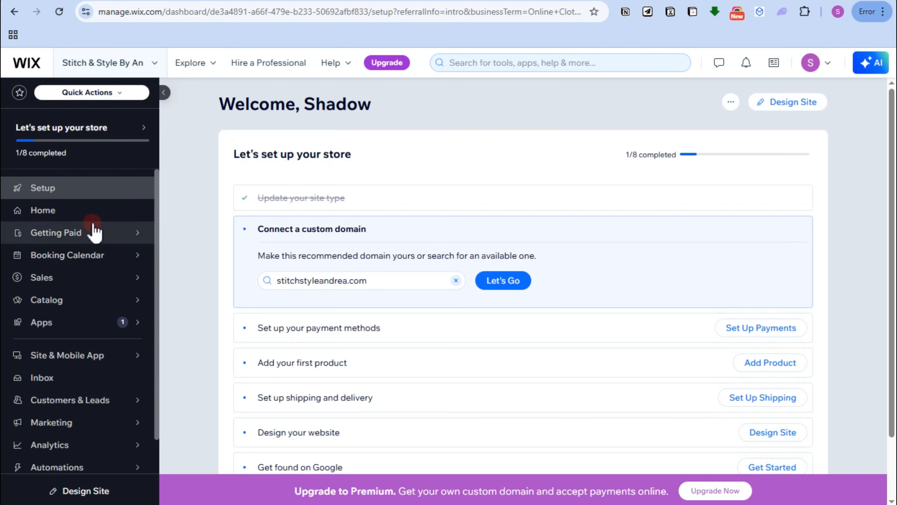
# Step: View the Home page, return to Setup, and look through the store setup checklist
pyautogui.moveTo(110, 450)
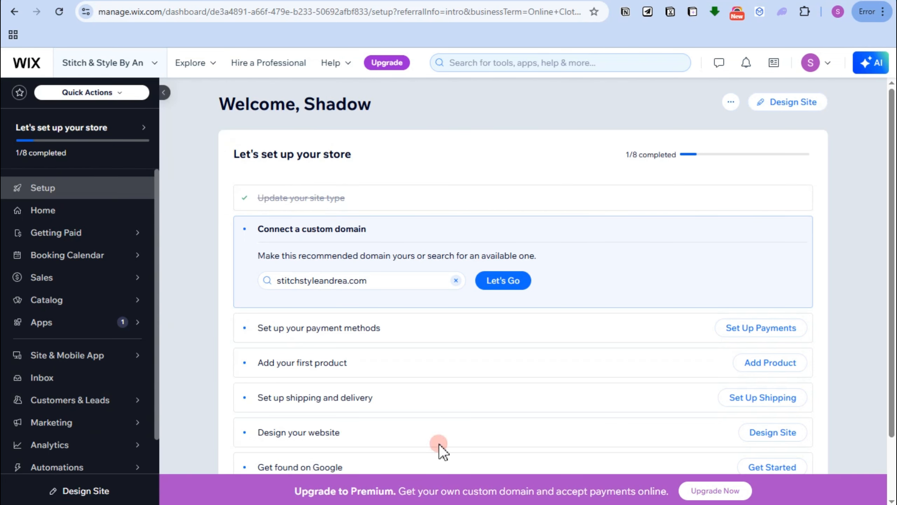
pyautogui.click(66, 219)
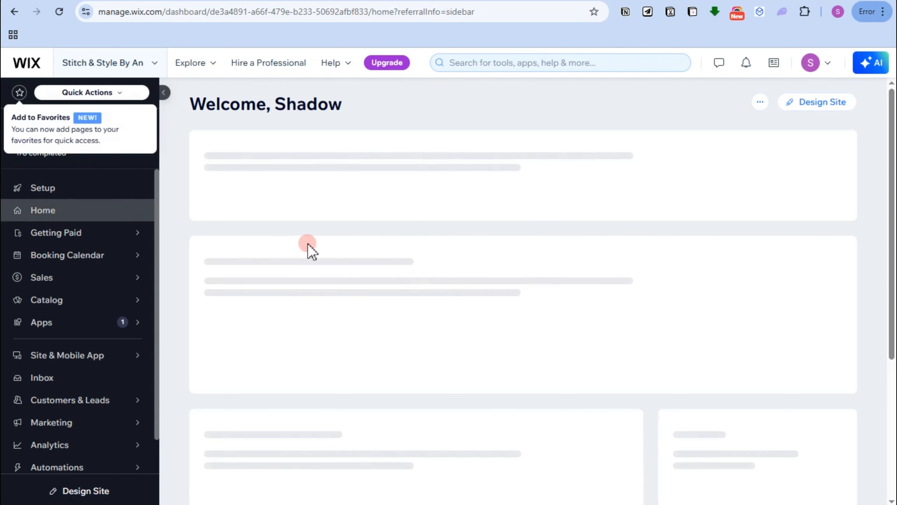
pyautogui.click(96, 194)
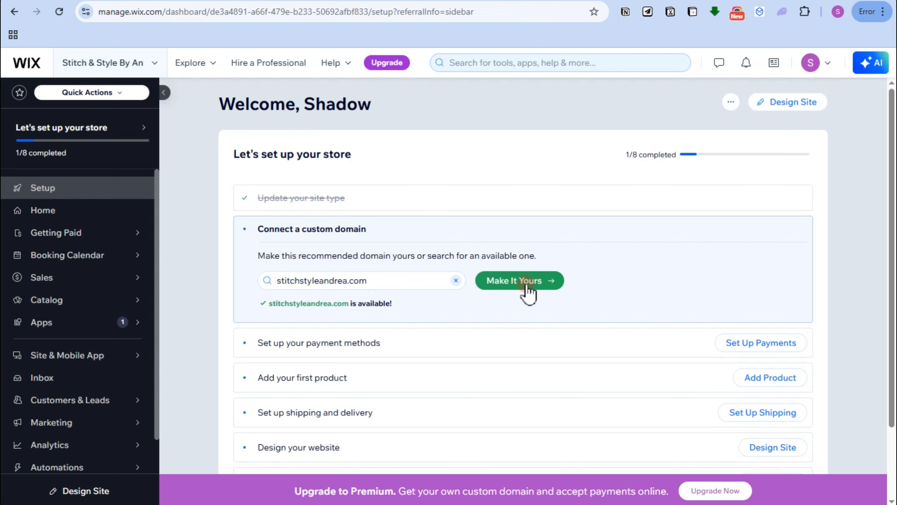
pyautogui.scroll(-2, 575, 290)
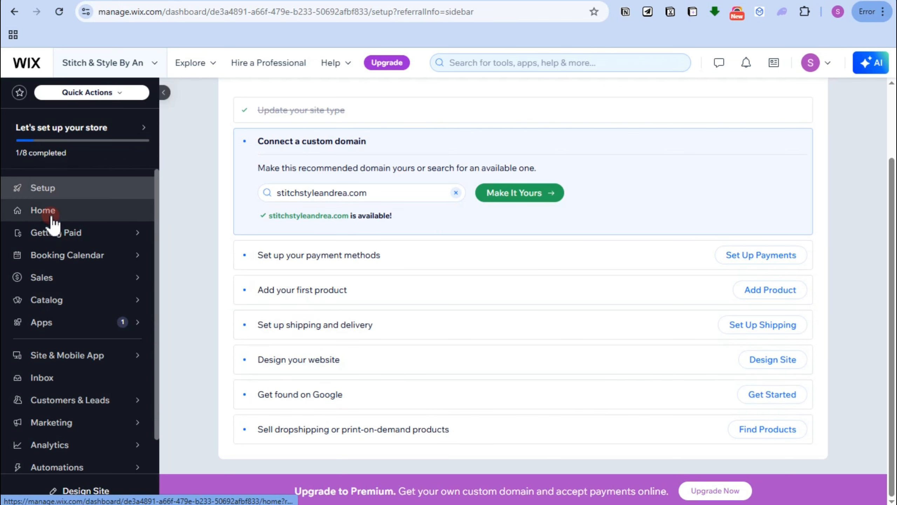
# Step: Go to the Connect & Setup page for Getting Paid and start connecting a payment method
pyautogui.moveTo(63, 238)
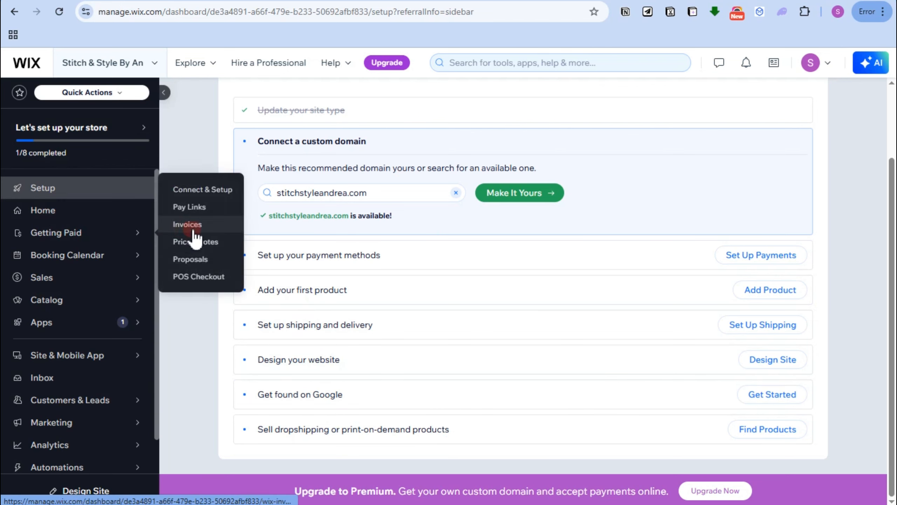
pyautogui.click(203, 191)
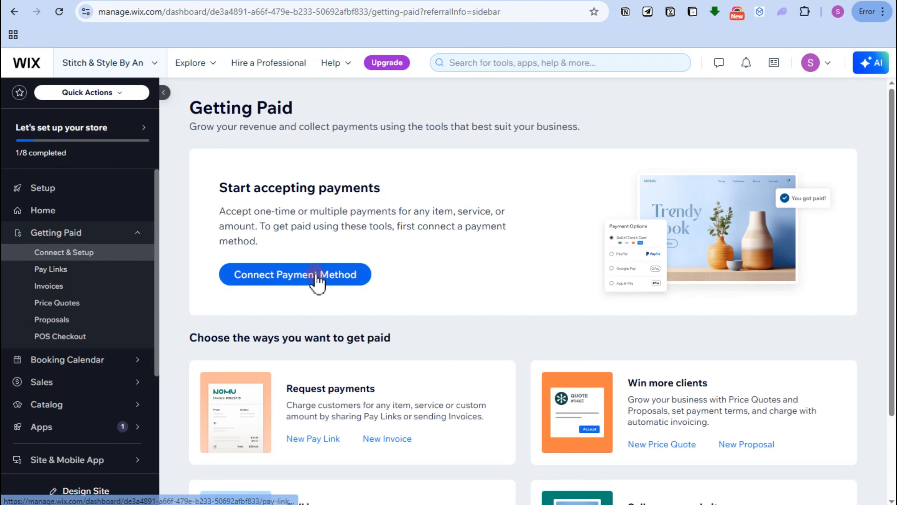
pyautogui.click(41, 251)
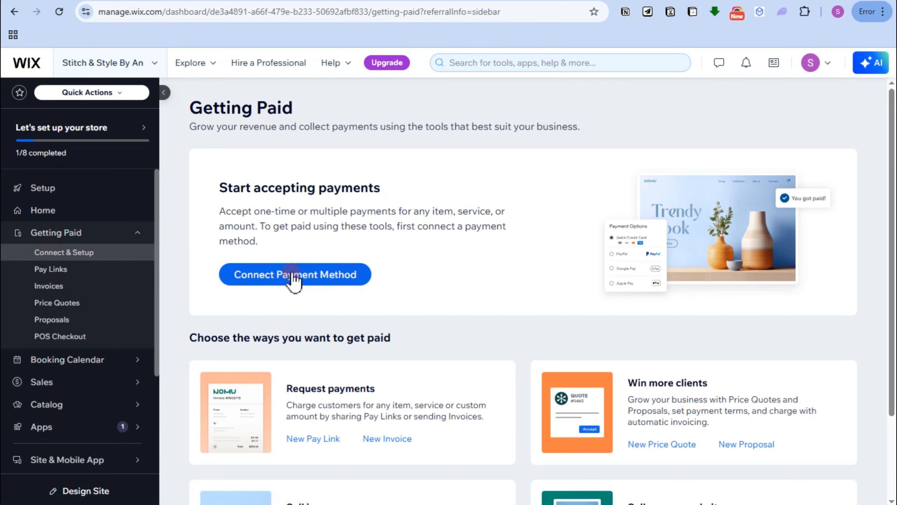
pyautogui.click(325, 275)
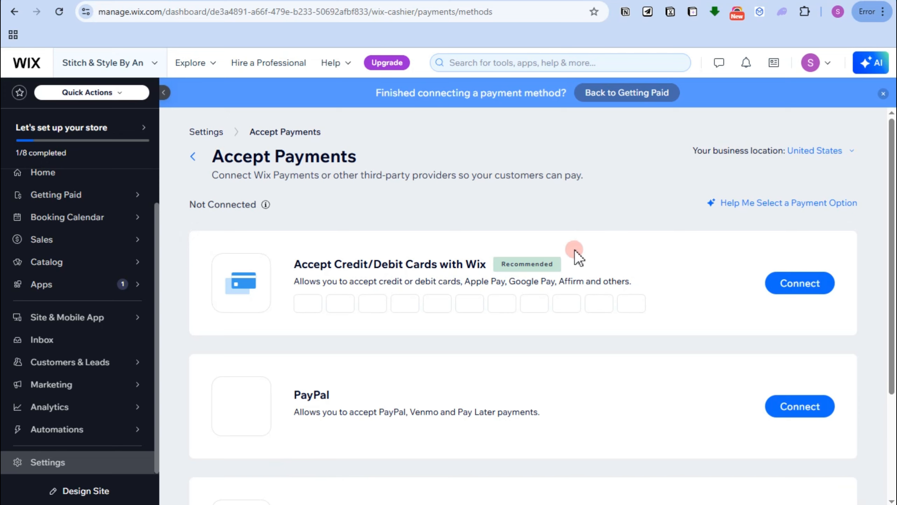
# Step: Review the available payment providers and choose to connect "Accept Credit/Debit Cards with Wix"
pyautogui.scroll(-3, 518, 303)
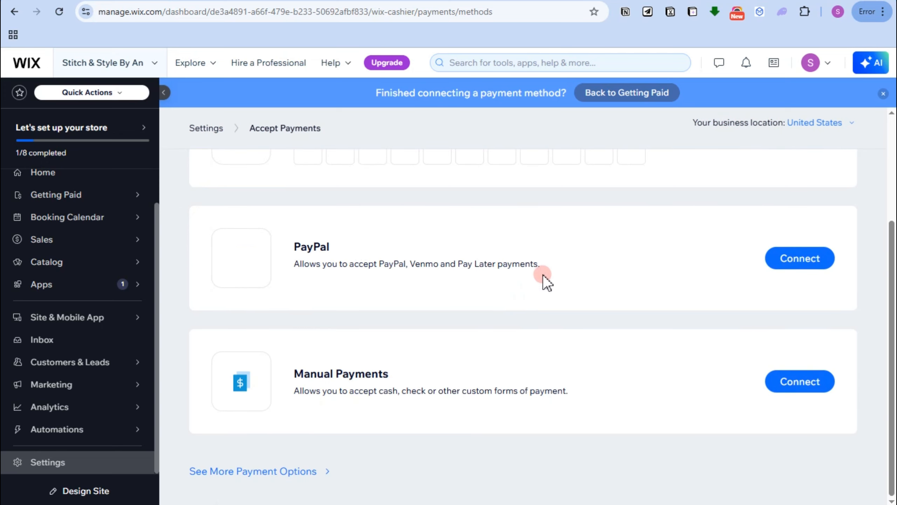
pyautogui.scroll(3, 505, 254)
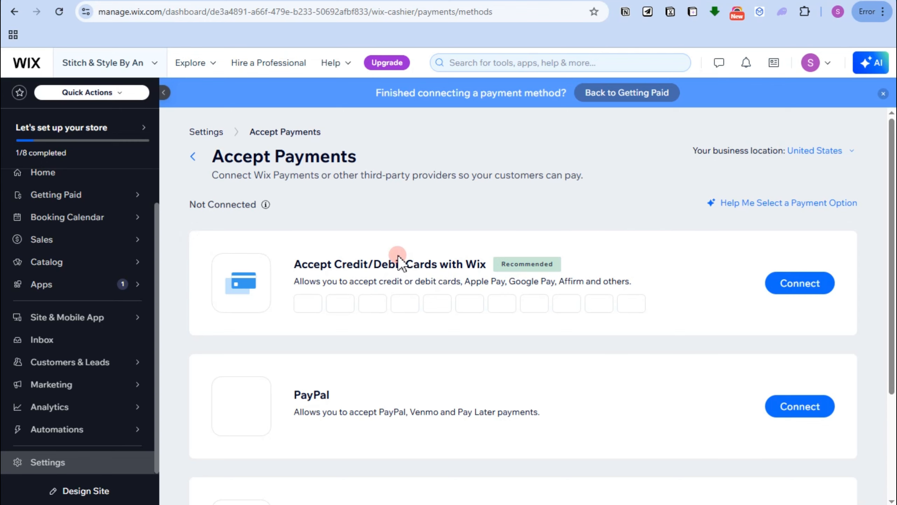
pyautogui.scroll(-4, 398, 255)
pyautogui.scroll(2, 469, 244)
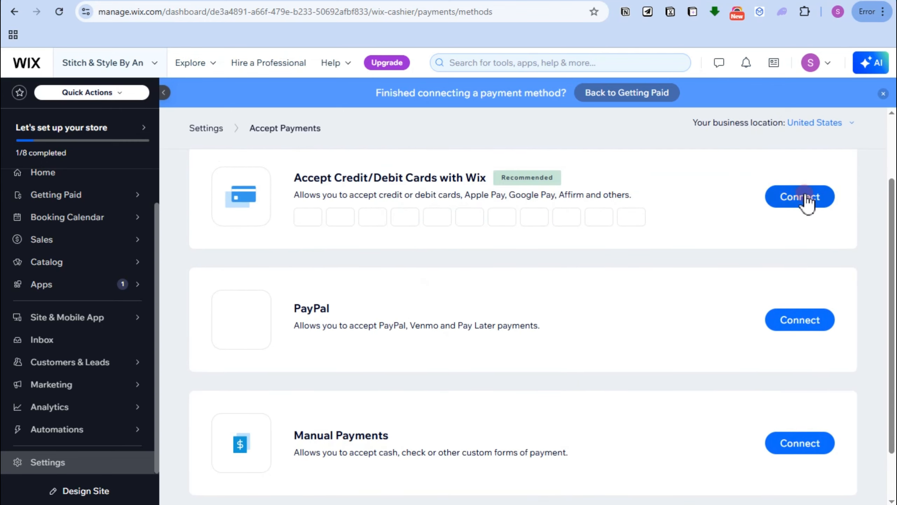
pyautogui.click(807, 199)
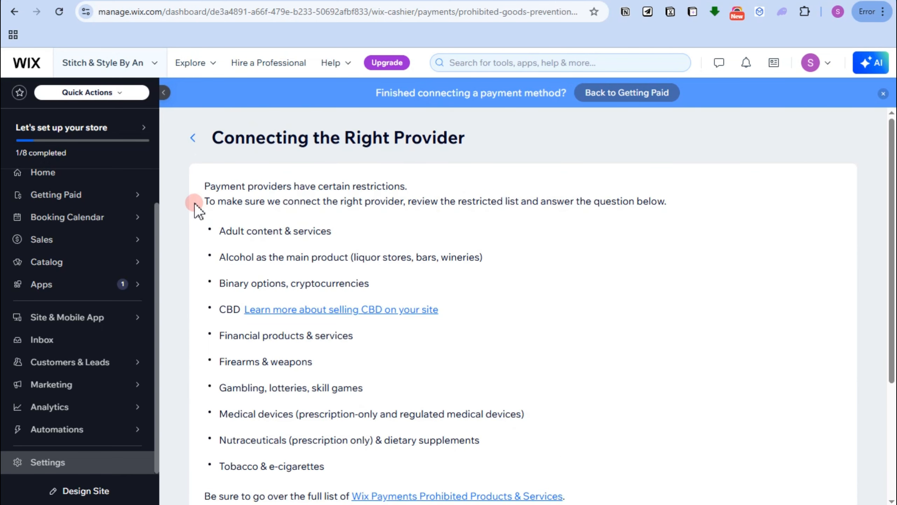
# Step: Review the restricted products list, answer "No, I DO NOT" to selling prohibited items, and continue connecting Wix Payments
pyautogui.scroll(-5, 434, 282)
pyautogui.scroll(5, 367, 273)
pyautogui.scroll(-5, 456, 345)
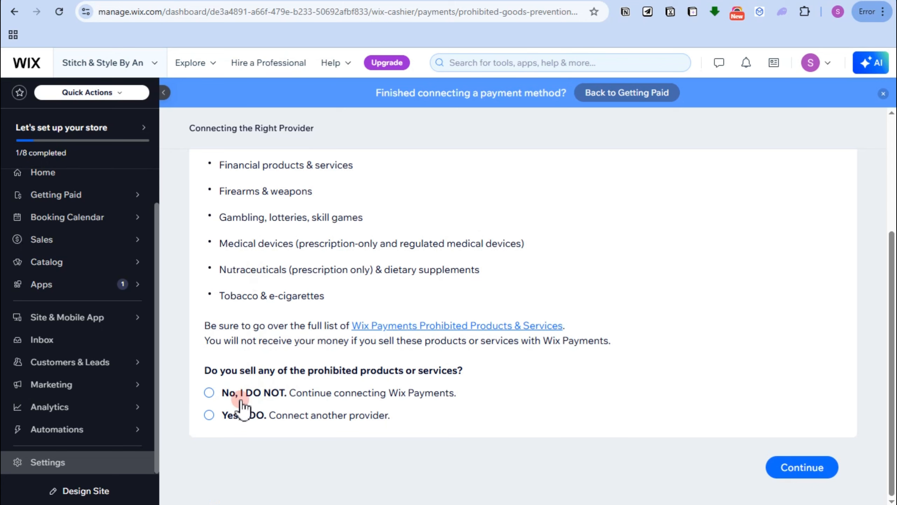
pyautogui.click(223, 399)
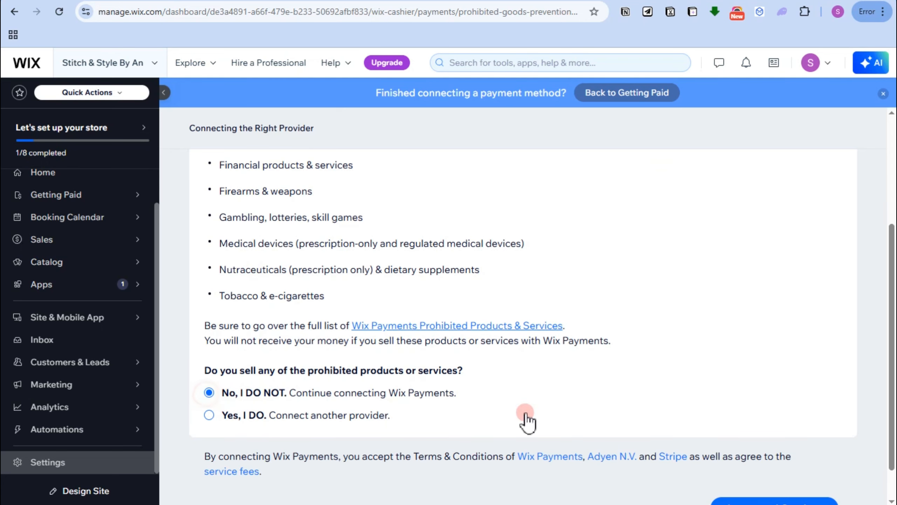
pyautogui.scroll(-1, 495, 403)
pyautogui.click(783, 477)
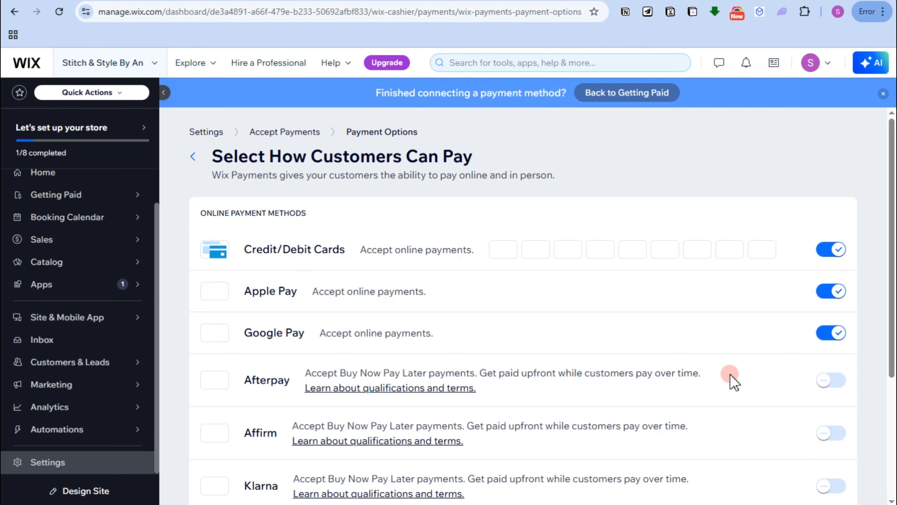
# Step: Enable Afterpay and Tap to Pay on mobile as customer payment options and connect the provider
pyautogui.scroll(-3, 393, 249)
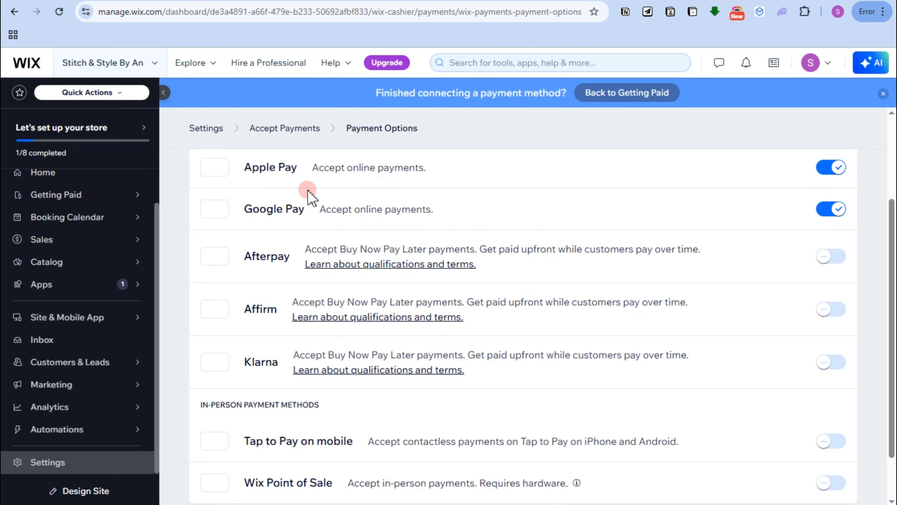
pyautogui.click(843, 262)
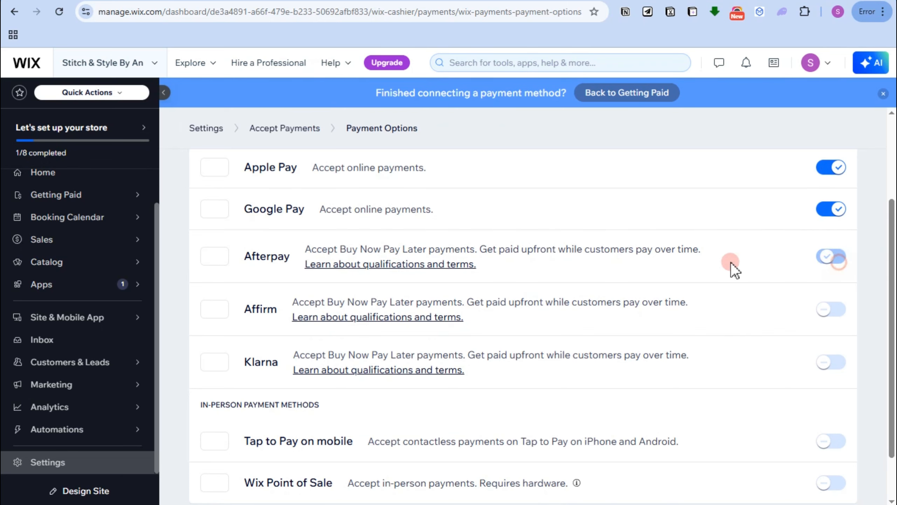
pyautogui.scroll(-2, 300, 333)
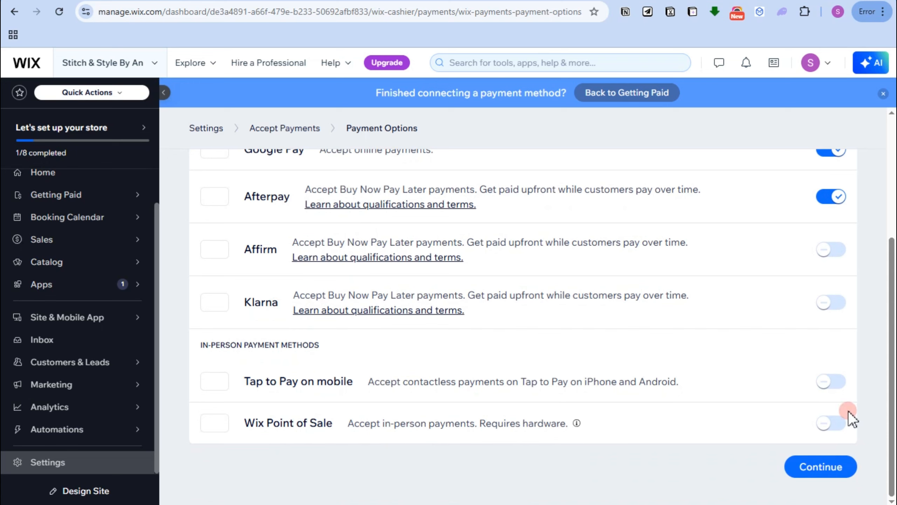
pyautogui.click(839, 384)
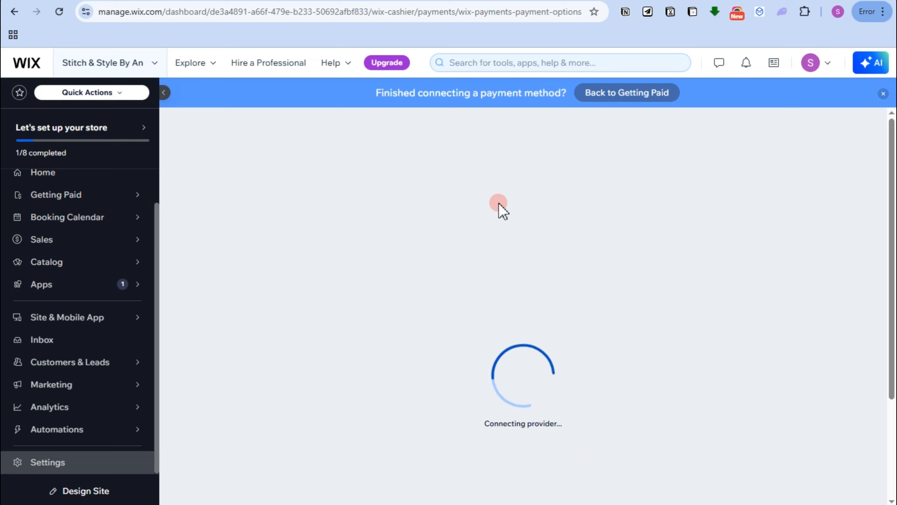
pyautogui.scroll(-8, 625, 323)
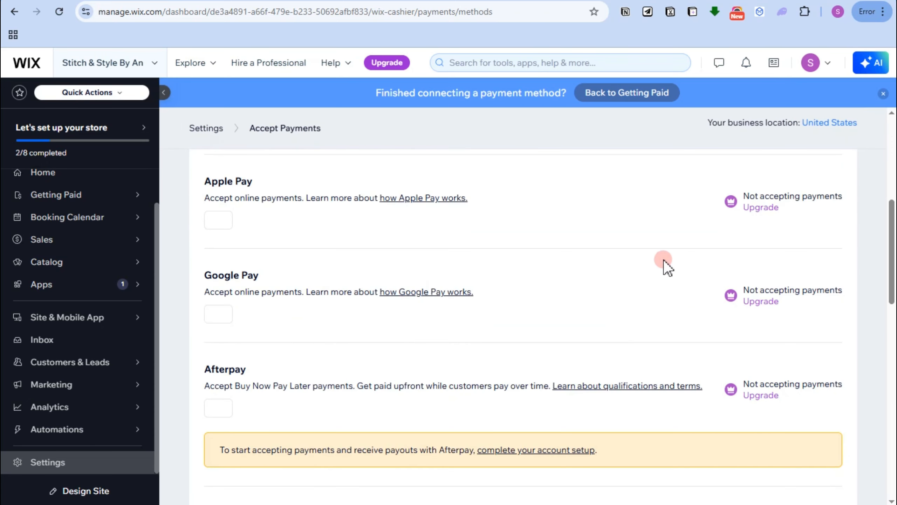
# Step: Look over the Wix Payments methods, return to the main Settings page, and reopen Accept Payments
pyautogui.scroll(-3, 759, 353)
pyautogui.scroll(3, 812, 371)
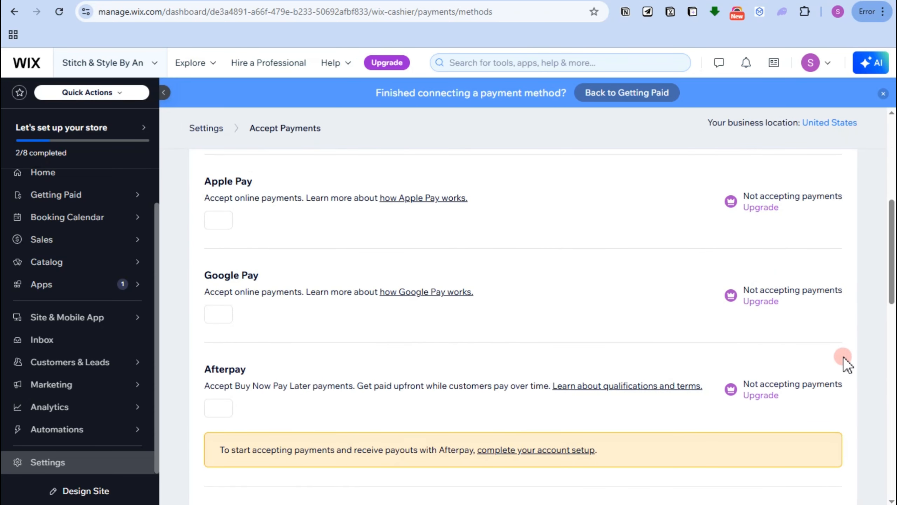
pyautogui.scroll(5, 742, 229)
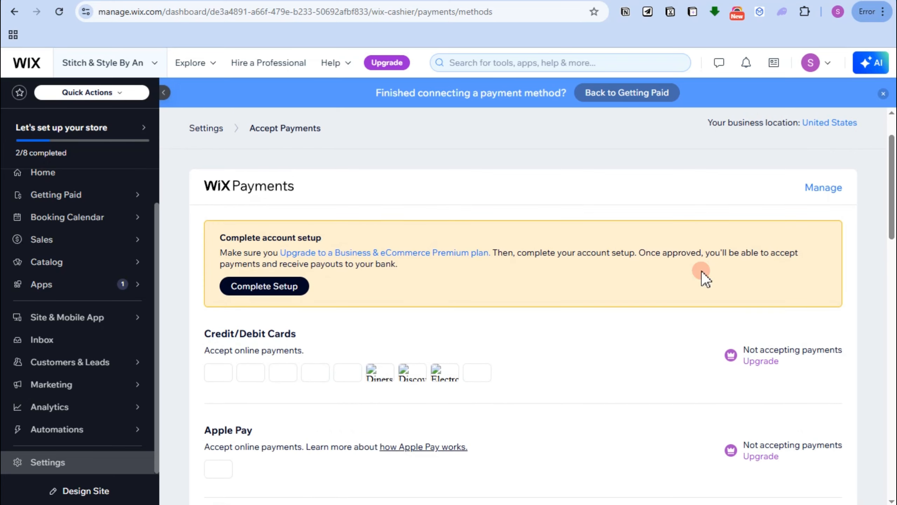
pyautogui.click(219, 134)
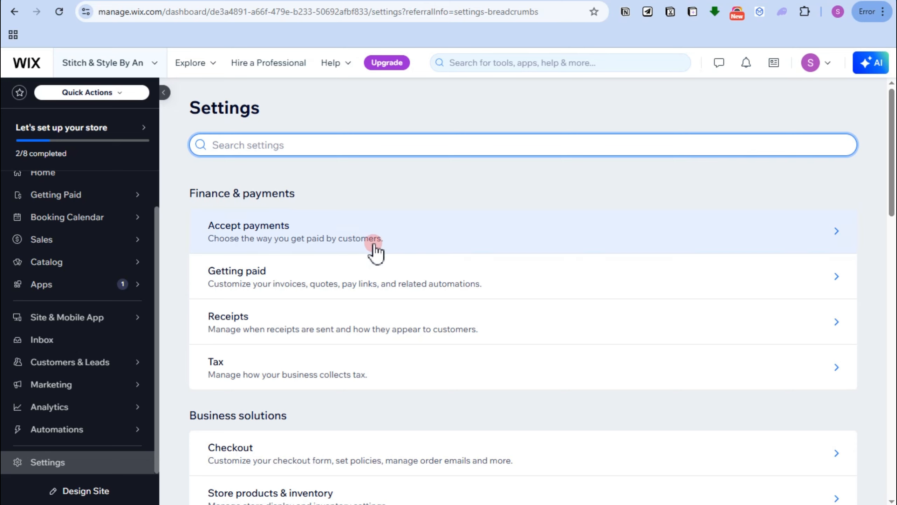
pyautogui.click(498, 243)
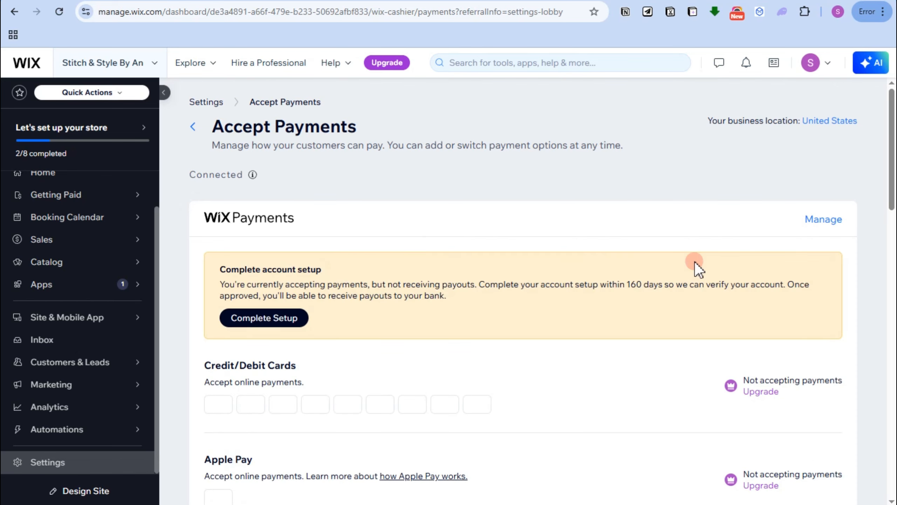
# Step: Review the remaining Wix Payments methods and the providers not yet connected, including PayPal and Manual Payments
pyautogui.scroll(-15, 572, 259)
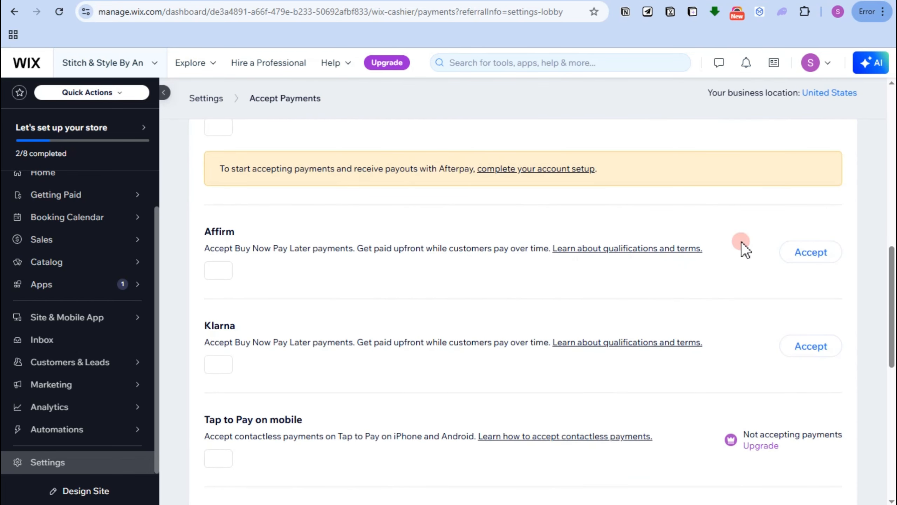
pyautogui.scroll(3, 625, 272)
pyautogui.scroll(-5, 625, 272)
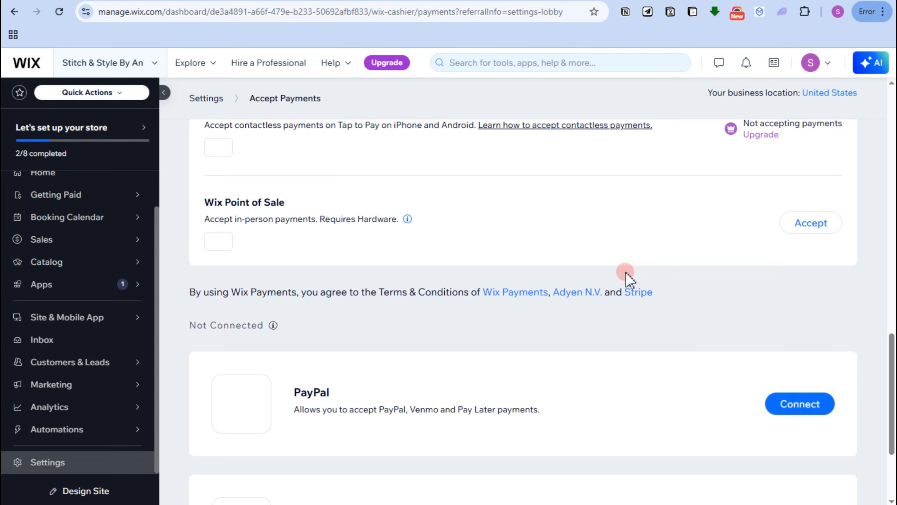
pyautogui.scroll(-2, 491, 320)
pyautogui.scroll(-2, 491, 320)
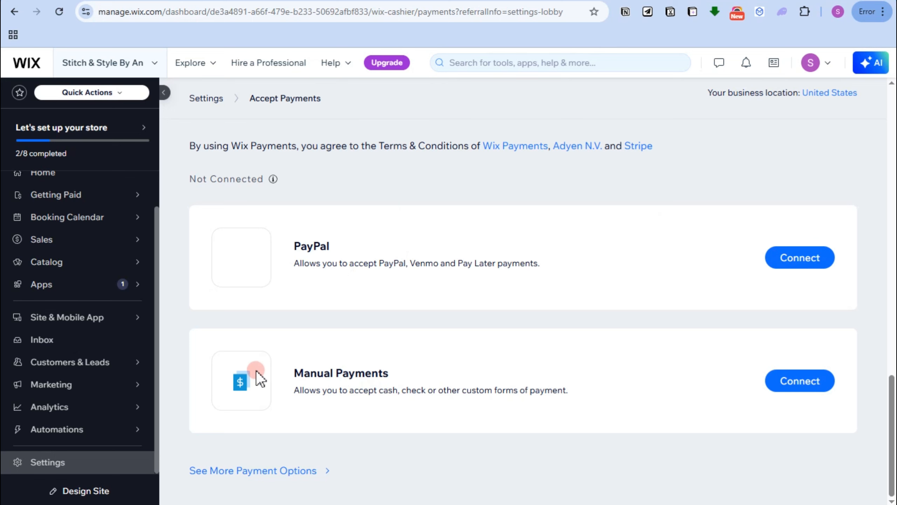
# Step: Open the Manual Payments connection page, examine its payment types and instructions field, and return to Settings without connecting
pyautogui.click(783, 385)
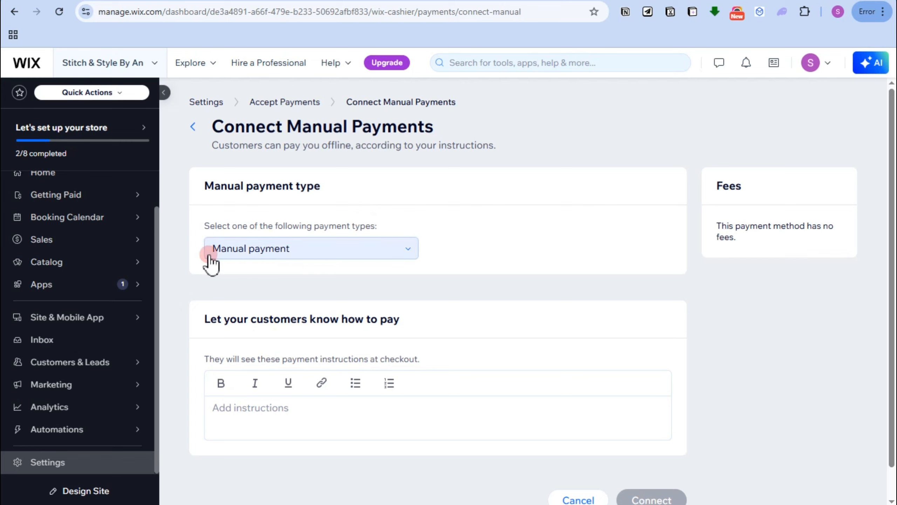
pyautogui.click(354, 256)
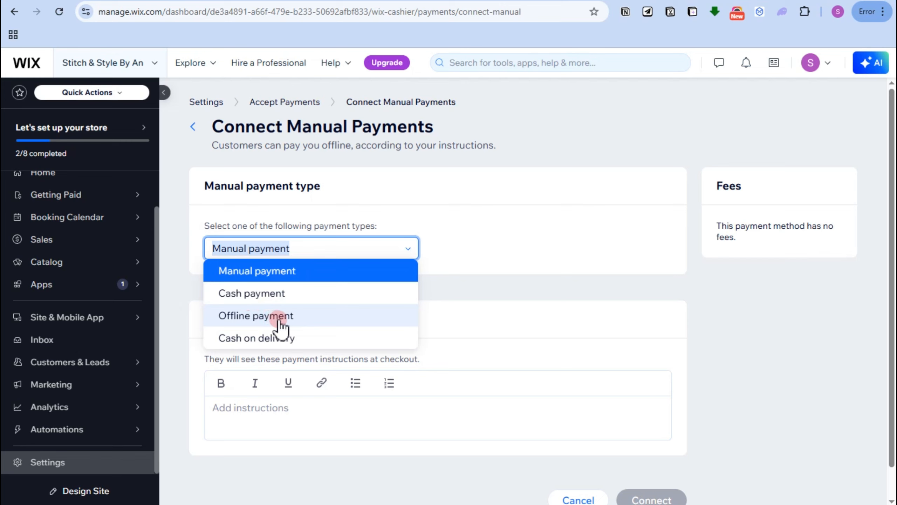
pyautogui.click(530, 336)
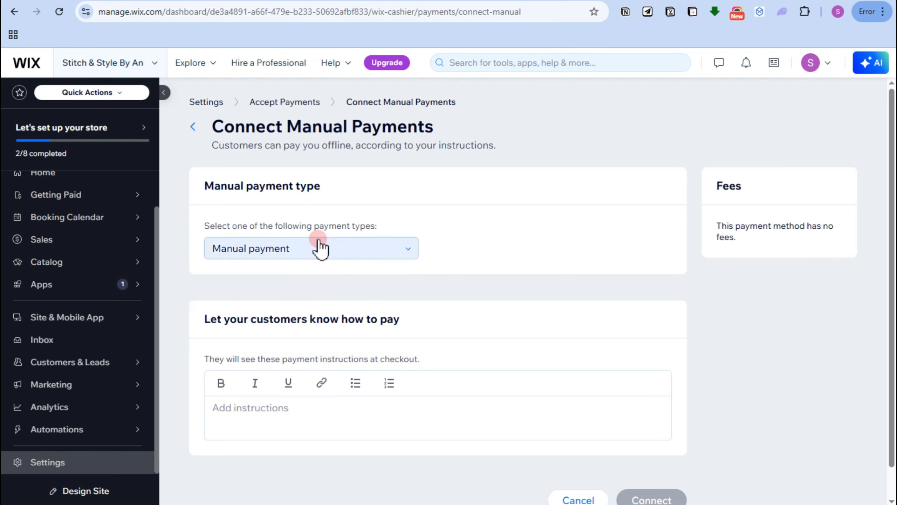
pyautogui.click(275, 422)
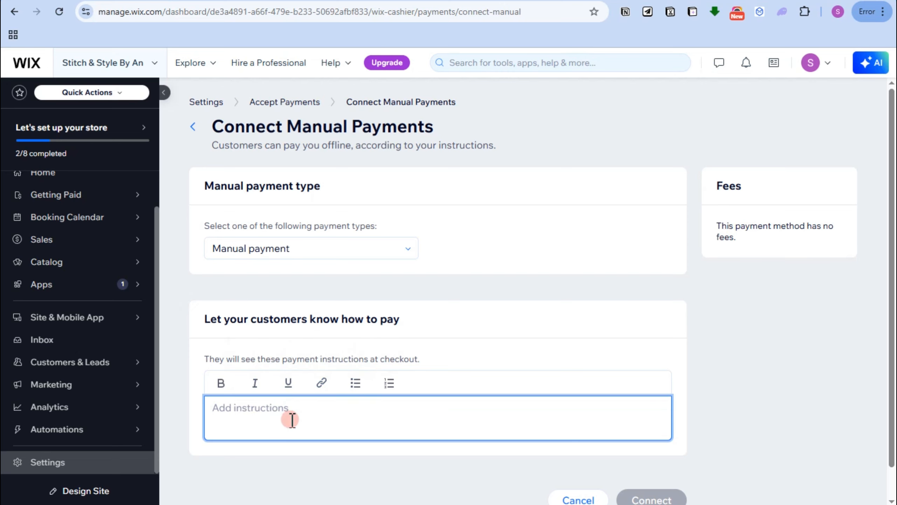
pyautogui.click(276, 257)
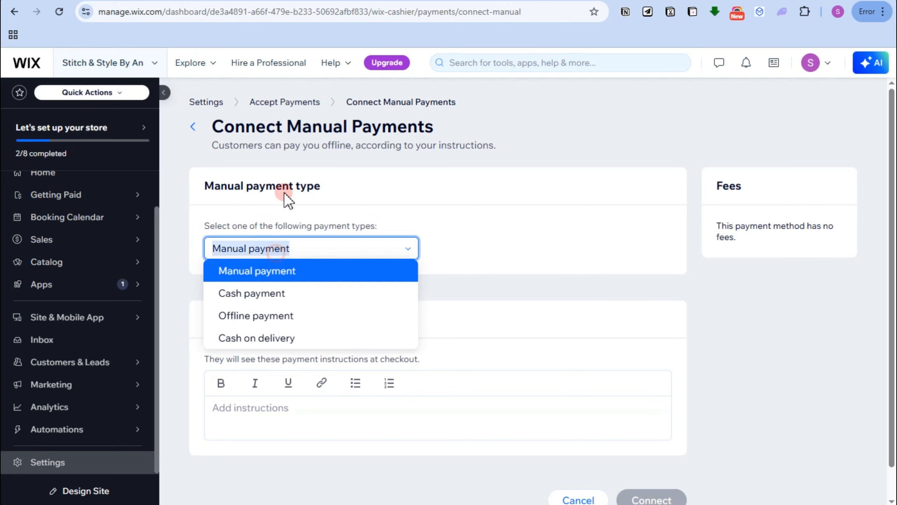
pyautogui.click(204, 103)
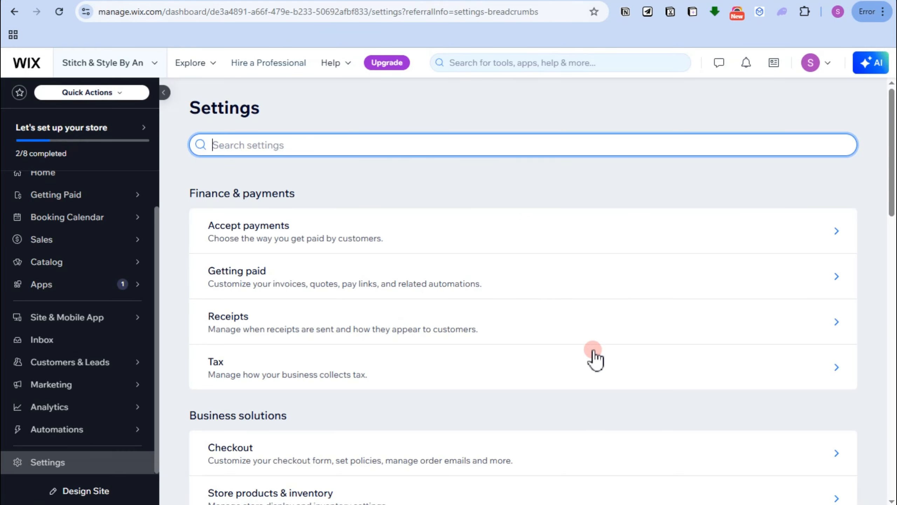
# Step: Open Pay Links, examine the creation form for a custom amount link, and close it without creating a link
pyautogui.moveTo(105, 208)
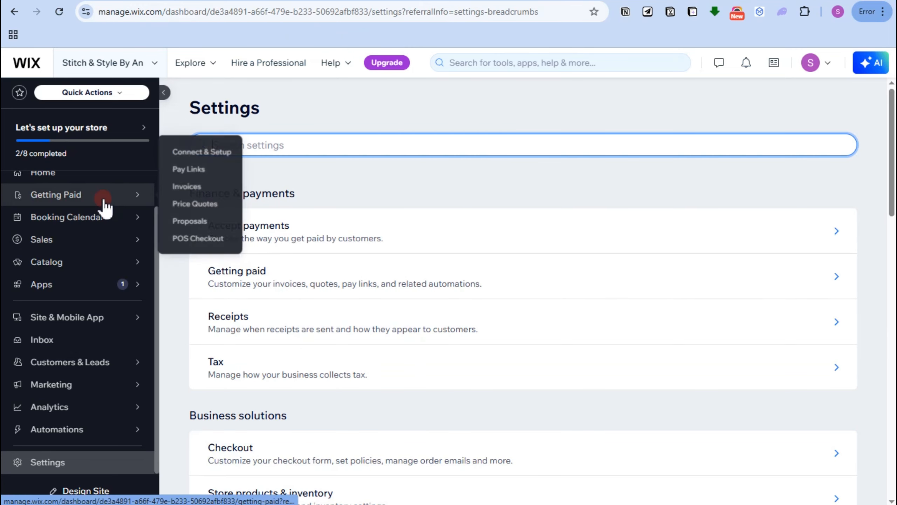
pyautogui.click(188, 168)
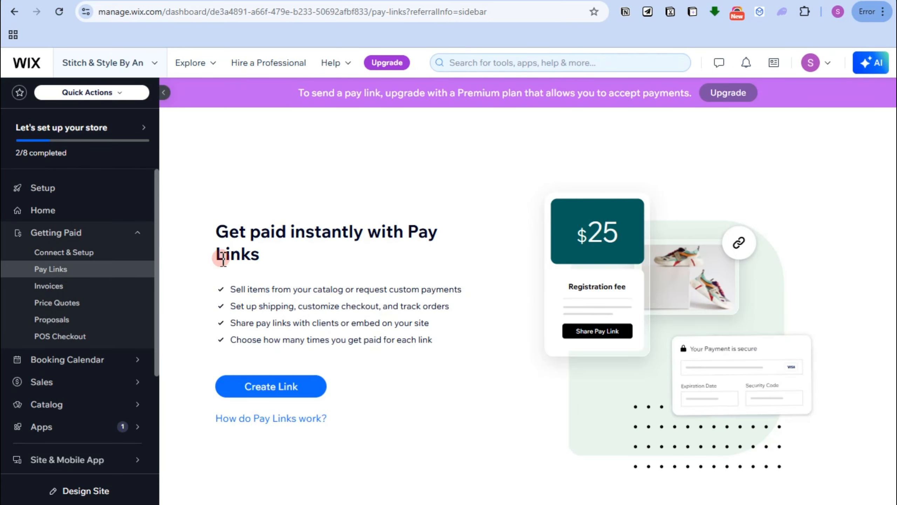
pyautogui.click(284, 389)
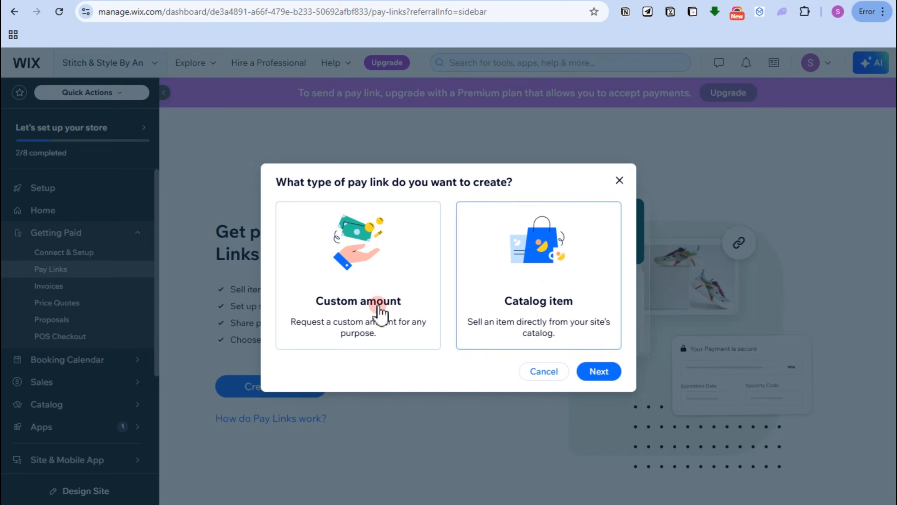
pyautogui.click(344, 307)
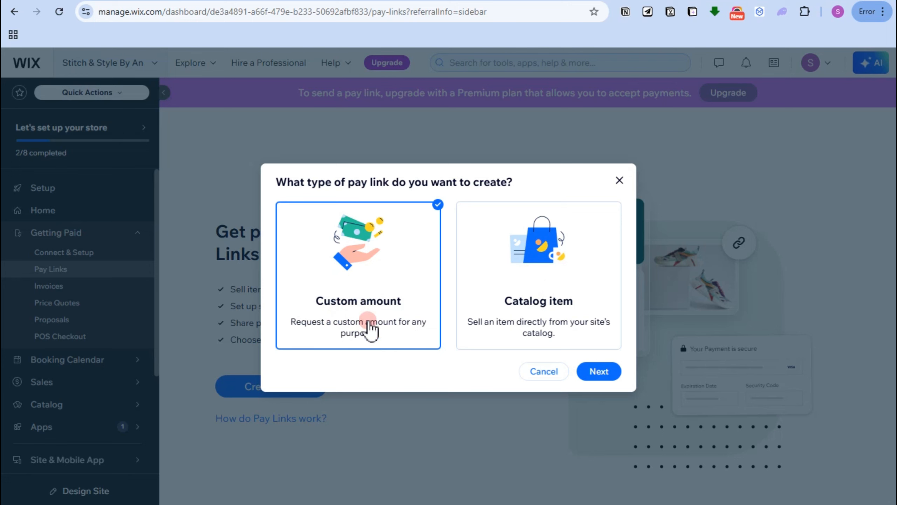
pyautogui.click(591, 377)
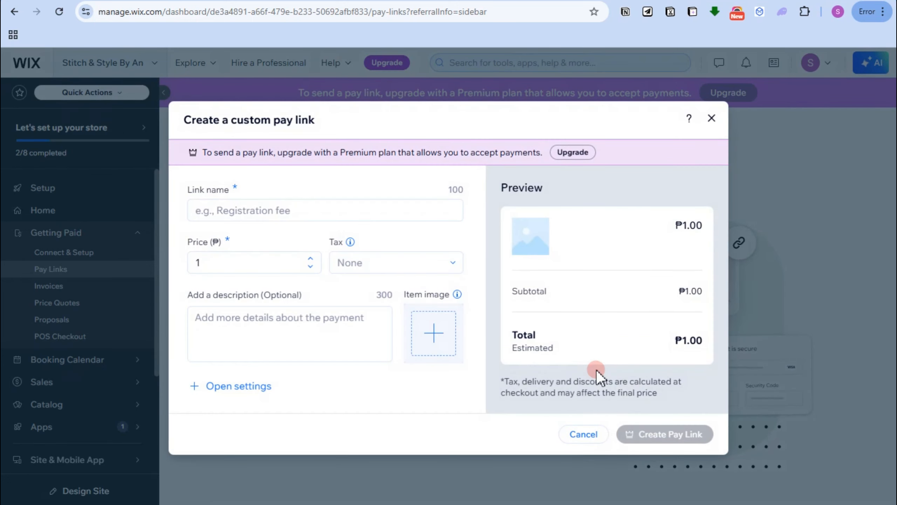
pyautogui.click(261, 207)
pyautogui.click(325, 208)
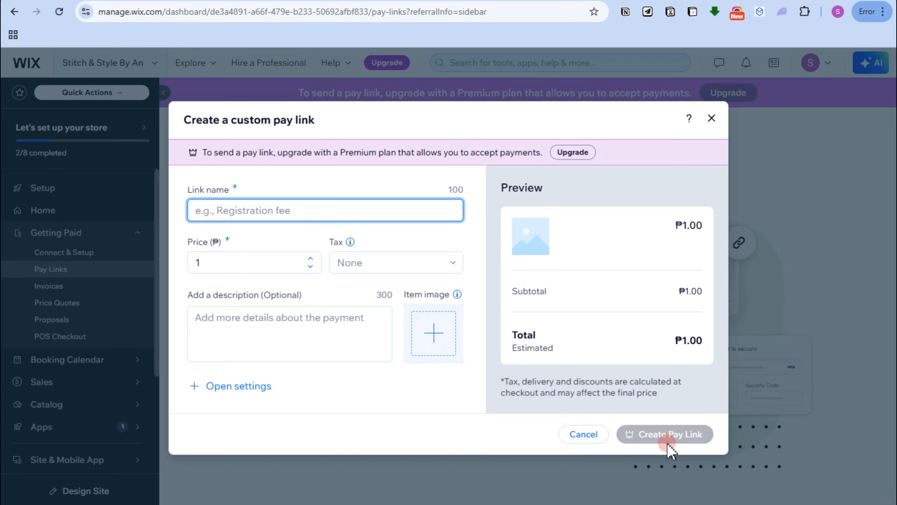
pyautogui.click(712, 118)
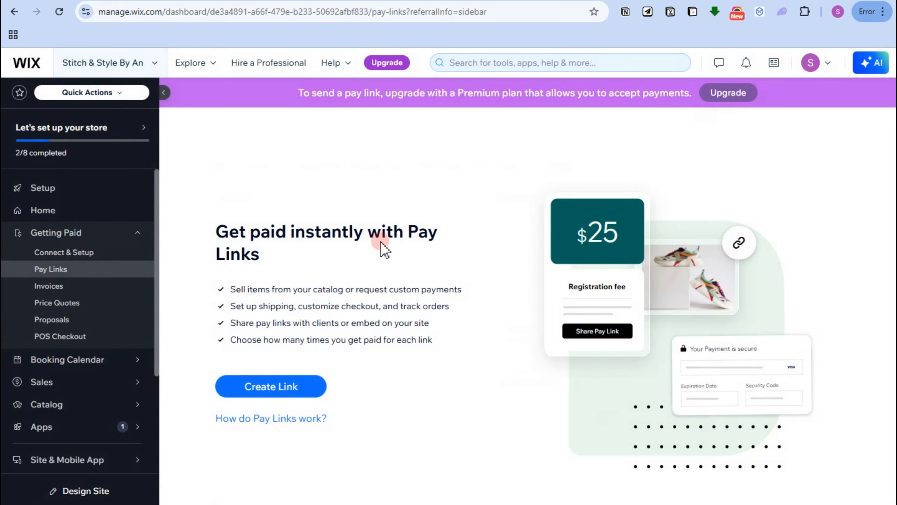
# Step: Open the Invoices page, view the business info form for getting started, and close it without adding details
pyautogui.click(58, 288)
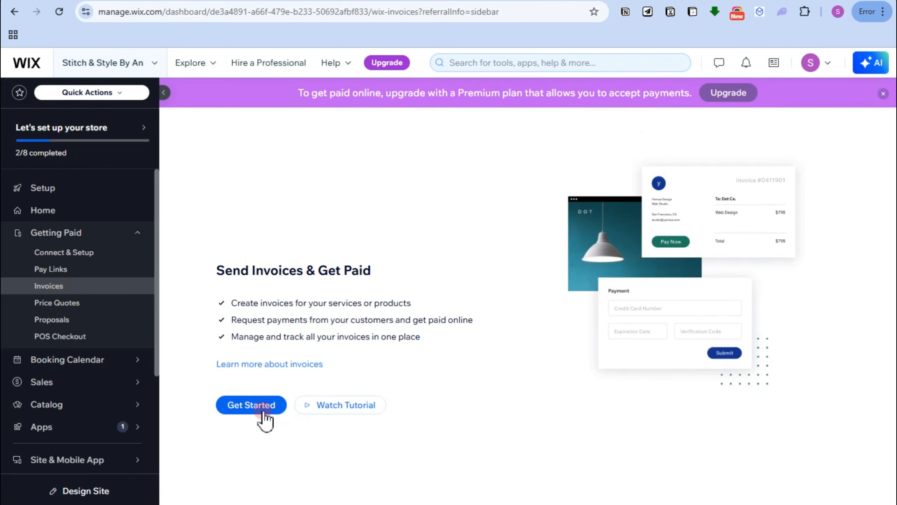
pyautogui.click(264, 410)
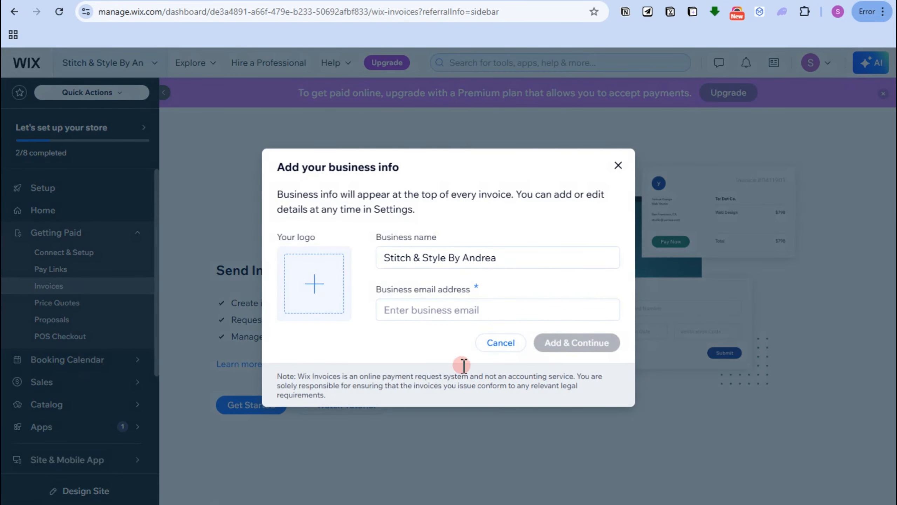
pyautogui.click(618, 165)
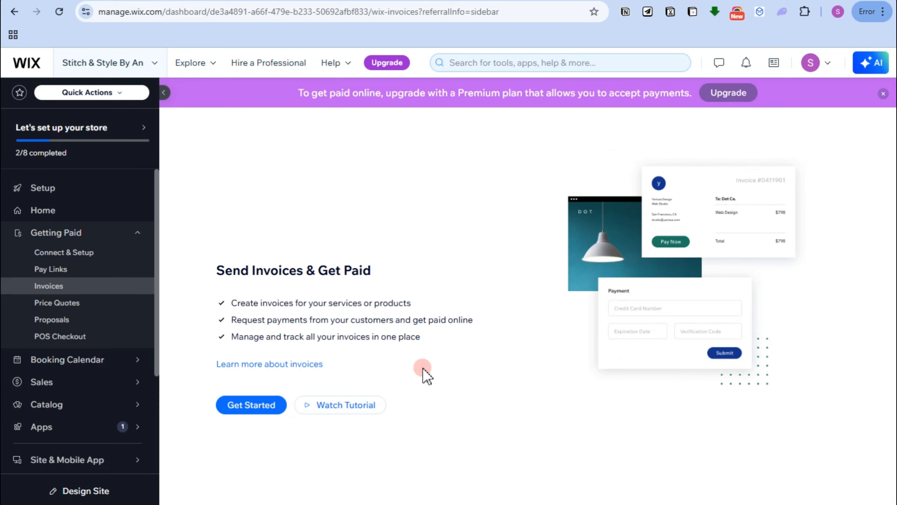
# Step: View the Price Quotes and Proposals pages, and get started with POS Checkout to see its product list
pyautogui.click(106, 304)
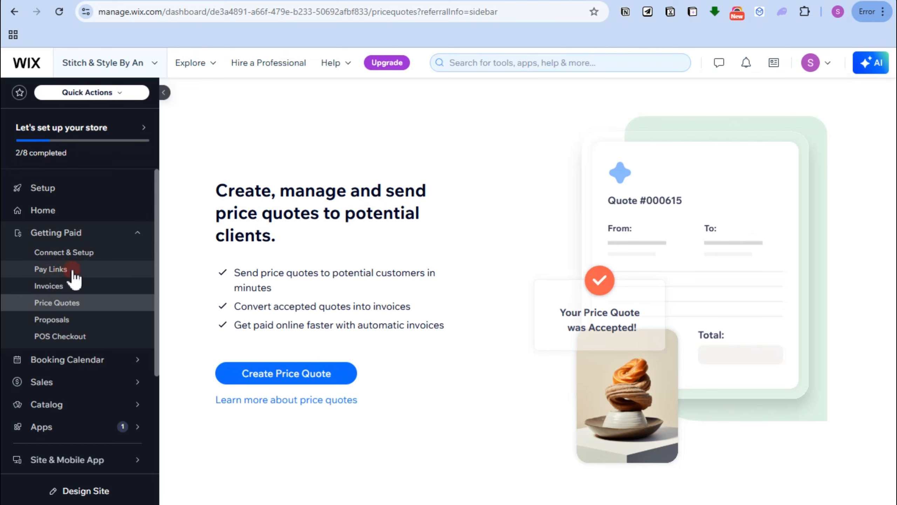
pyautogui.click(72, 320)
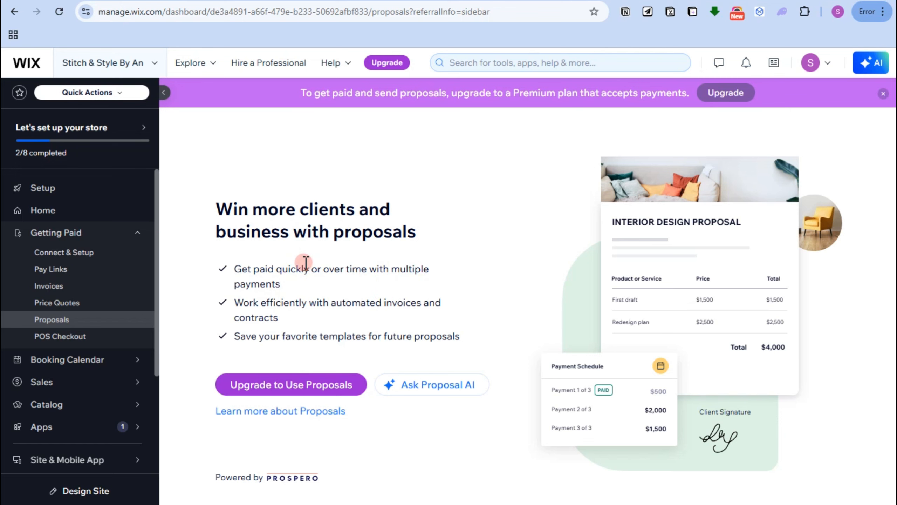
pyautogui.click(84, 345)
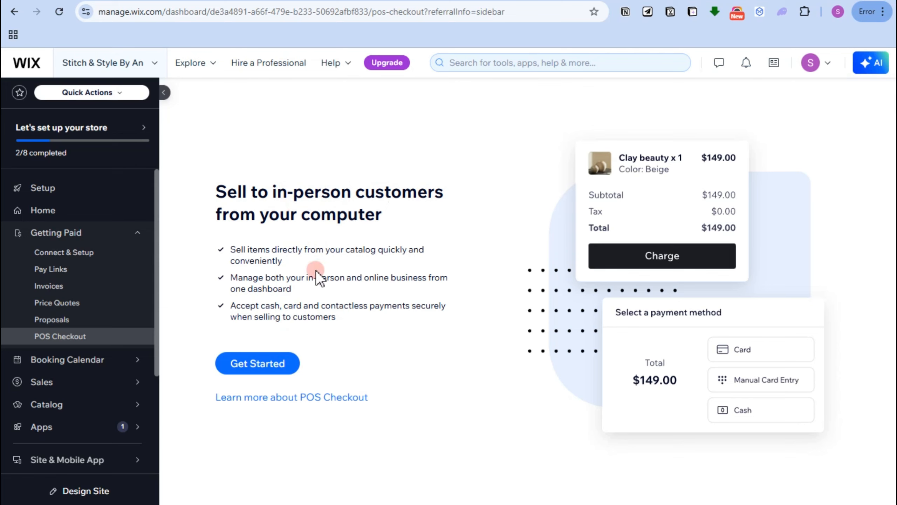
pyautogui.click(262, 358)
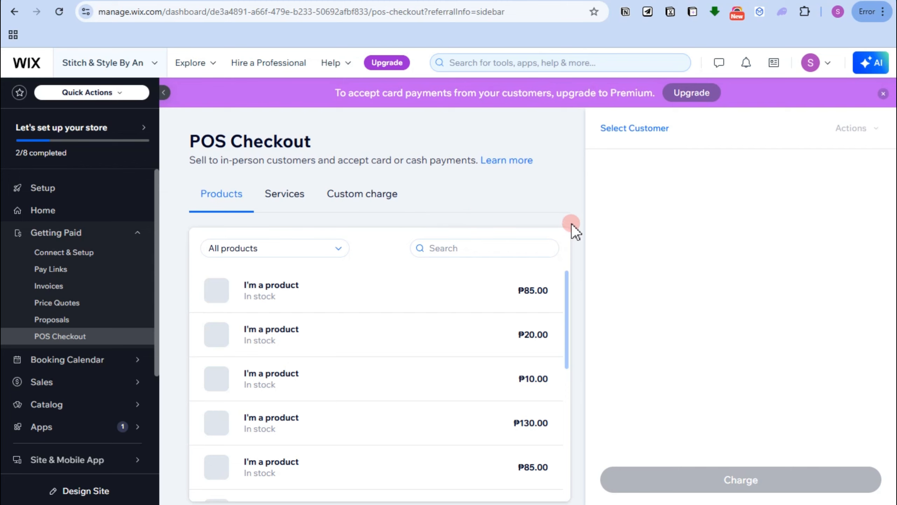
# Step: Look through the Booking Calendar section: Calendar, Booking List, Work Schedule, and Bookings Analytics
pyautogui.click(89, 365)
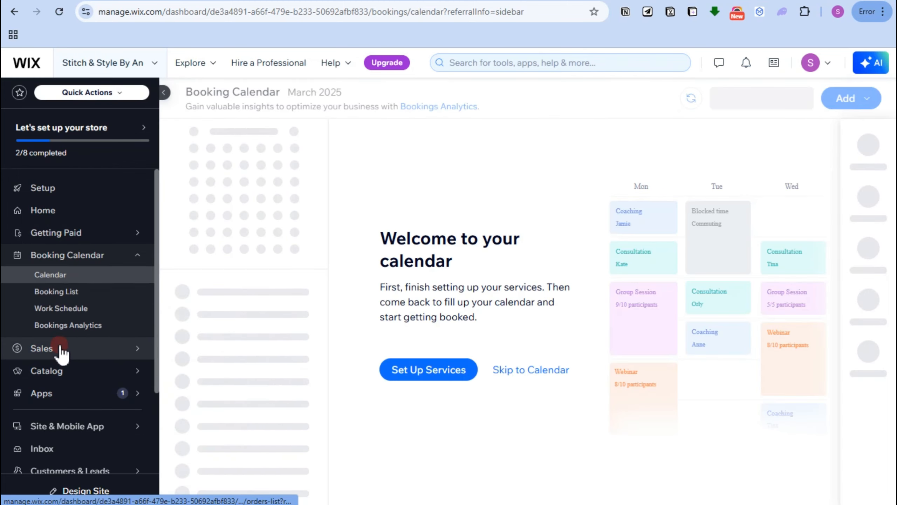
pyautogui.click(58, 275)
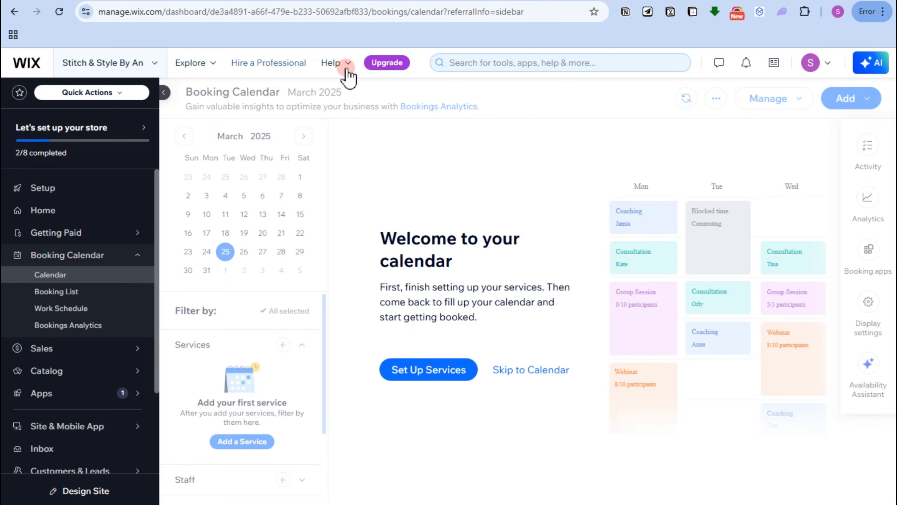
pyautogui.click(118, 296)
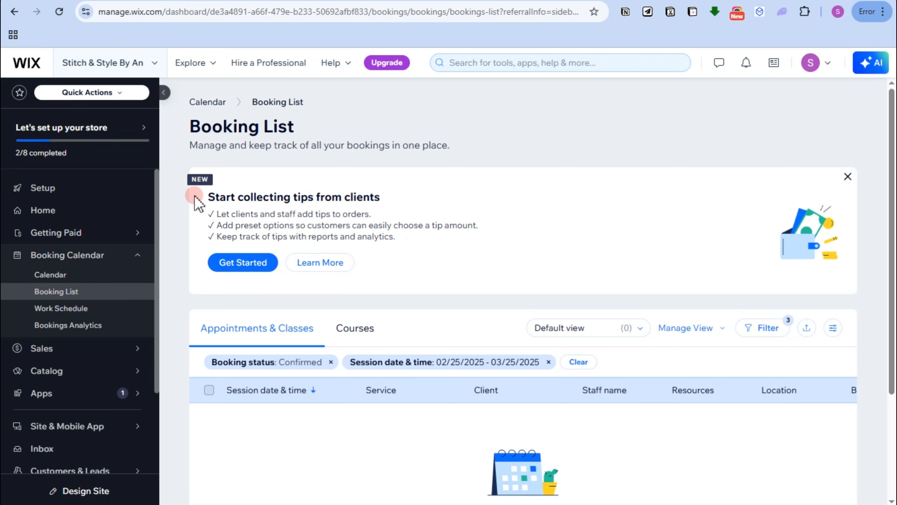
pyautogui.click(96, 308)
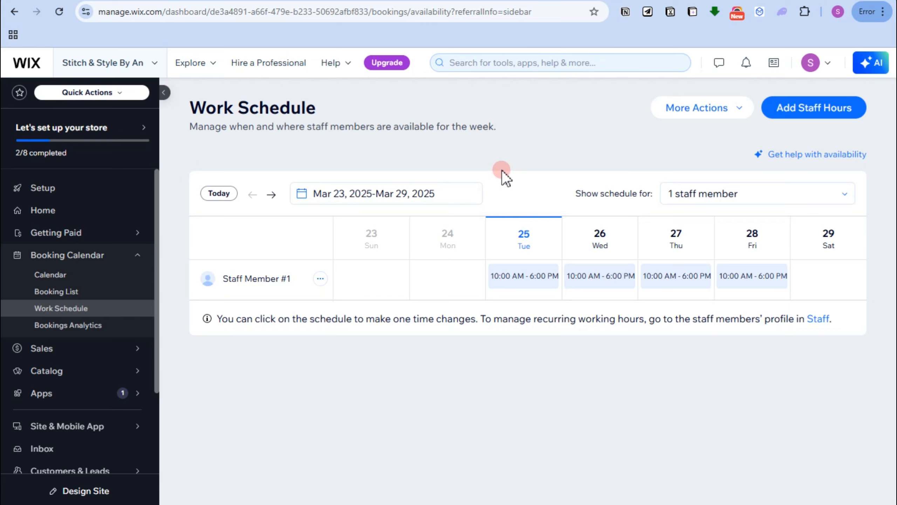
pyautogui.click(99, 334)
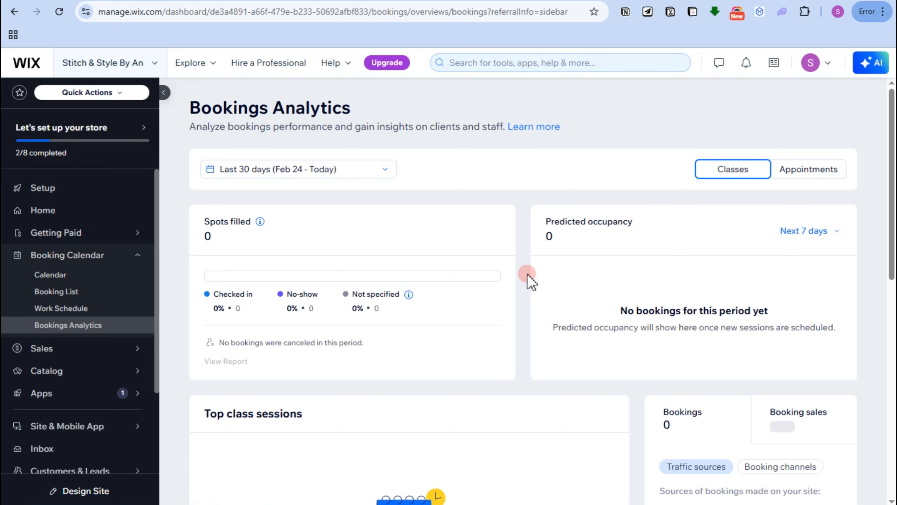
# Step: View the Orders and Gift Card Sales pages in the Sales section
pyautogui.click(69, 348)
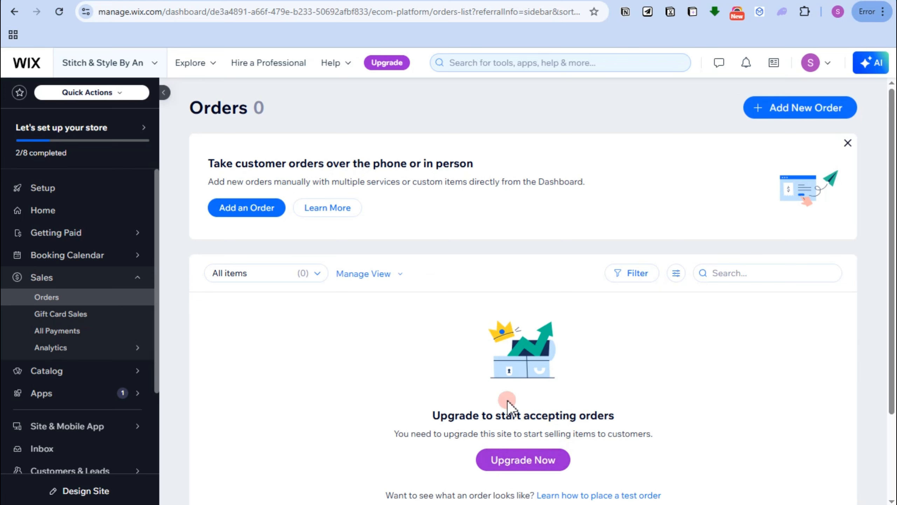
pyautogui.click(105, 320)
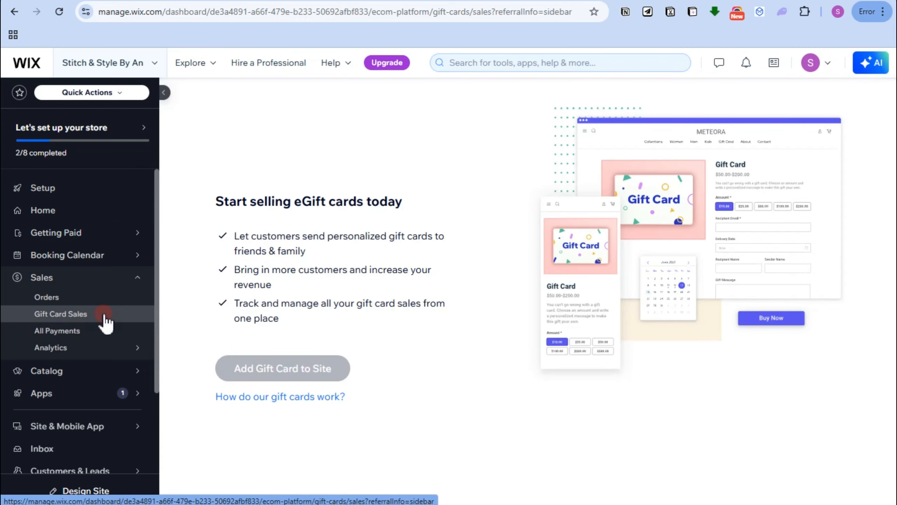
pyautogui.moveTo(280, 353)
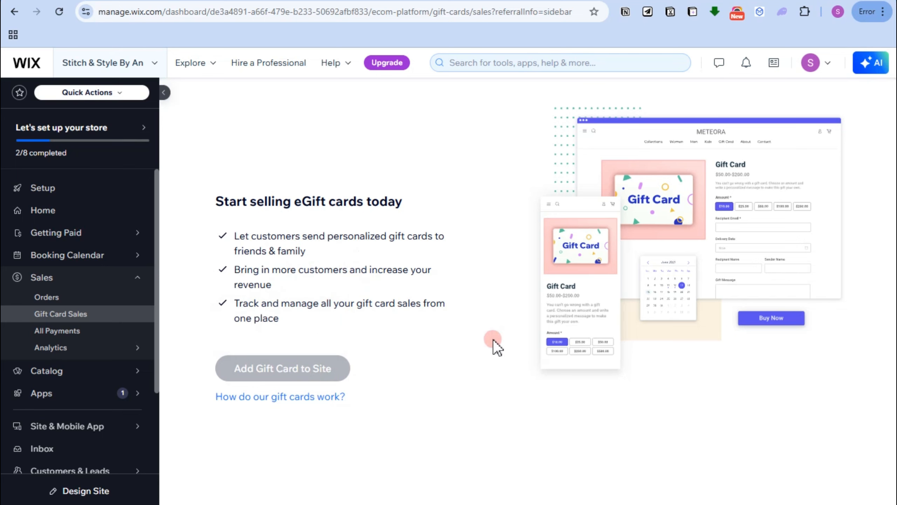
# Step: View the All Payments page and the Sales Overview and Store analytics pages in the Sales section
pyautogui.click(83, 334)
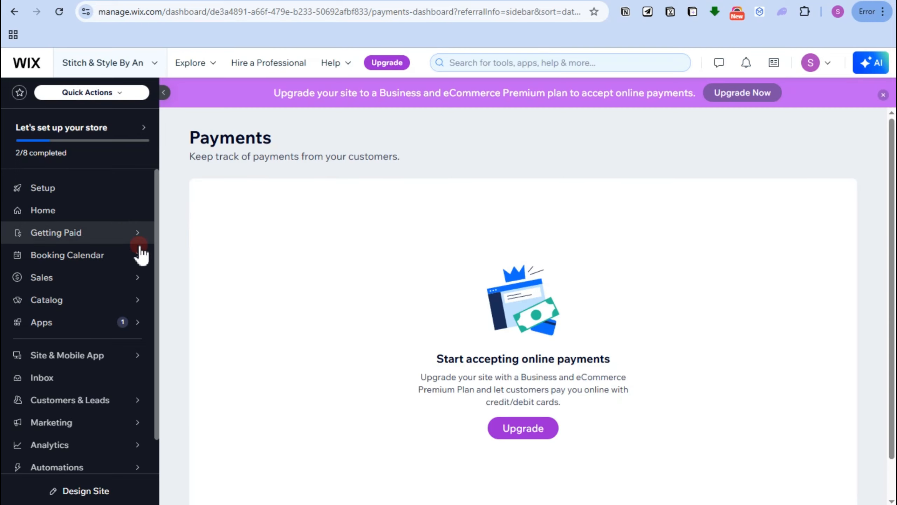
pyautogui.moveTo(124, 282)
pyautogui.click(190, 304)
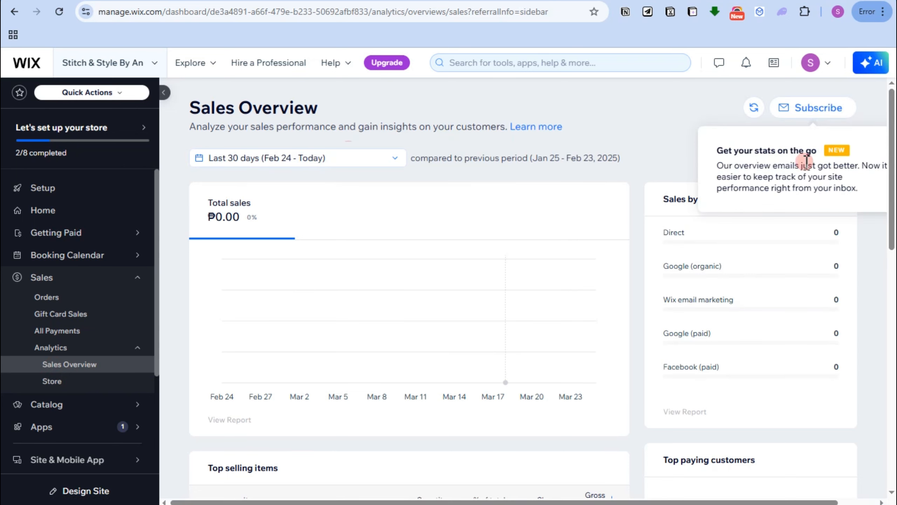
pyautogui.click(99, 380)
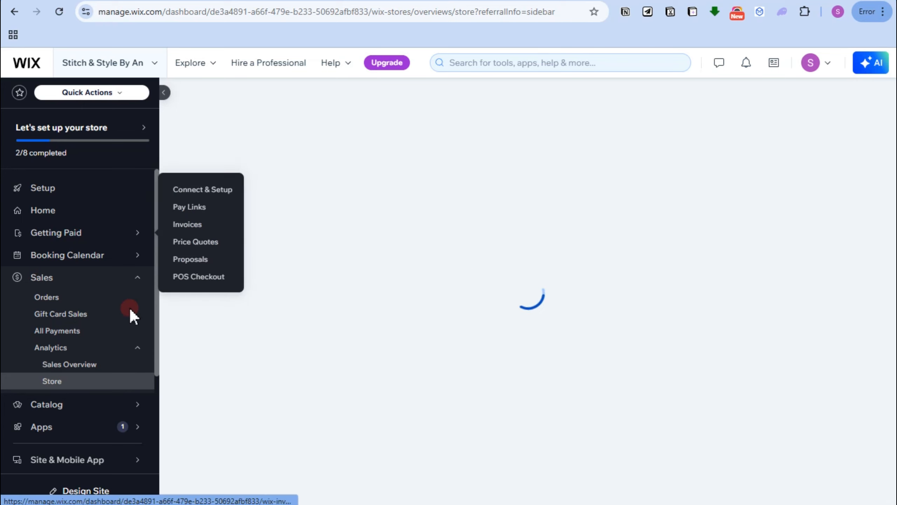
# Step: Look through the Catalog section's options, including Store Products, Sales Channels, and Booking Channels
pyautogui.scroll(-4, 96, 371)
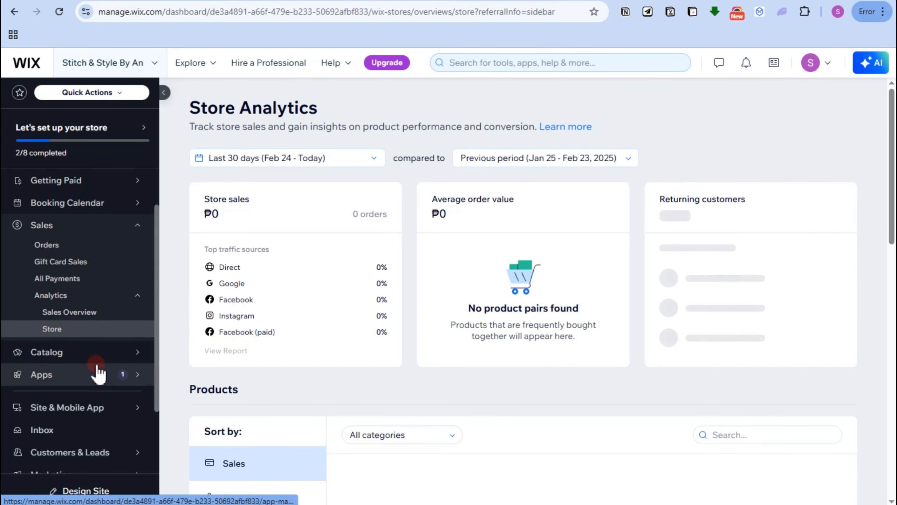
pyautogui.moveTo(123, 267)
pyautogui.moveTo(201, 229)
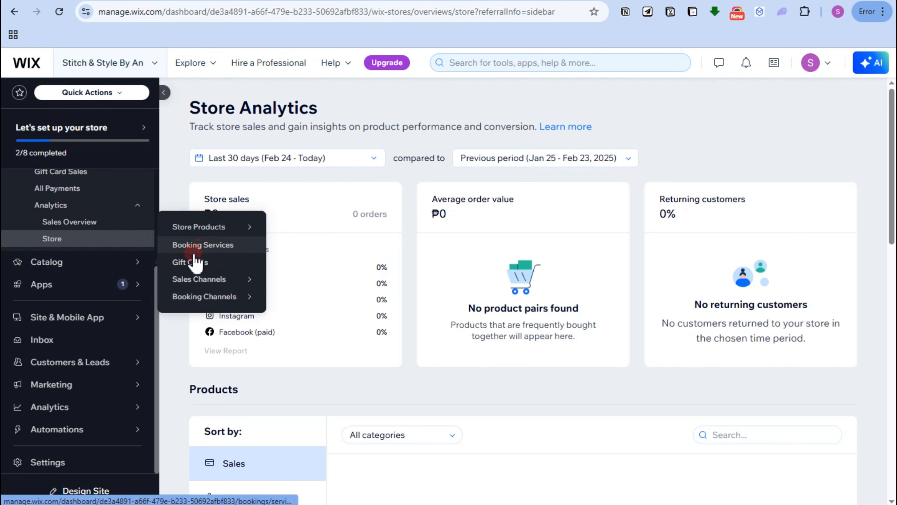
pyautogui.moveTo(221, 283)
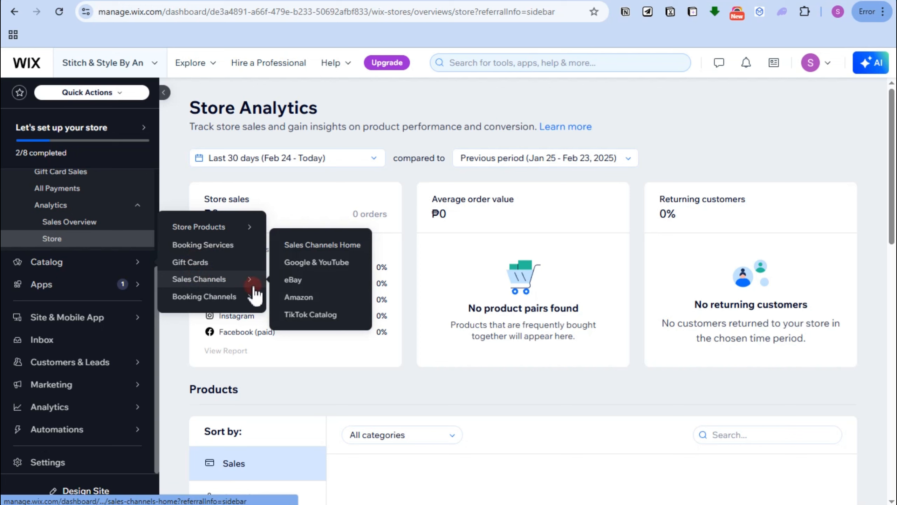
pyautogui.moveTo(207, 300)
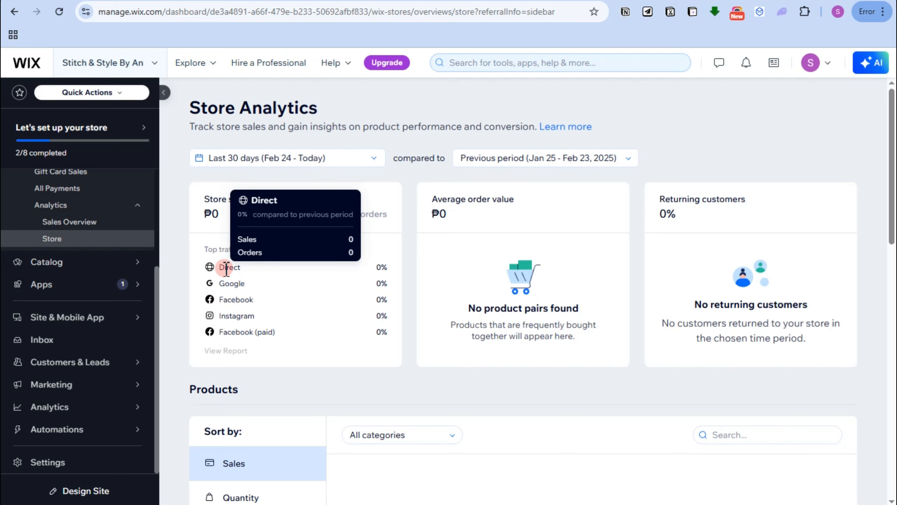
# Step: View the Website, SEO & Gen AI, Site Speed, and Uptime & Security pages under Website & SEO
pyautogui.click(91, 315)
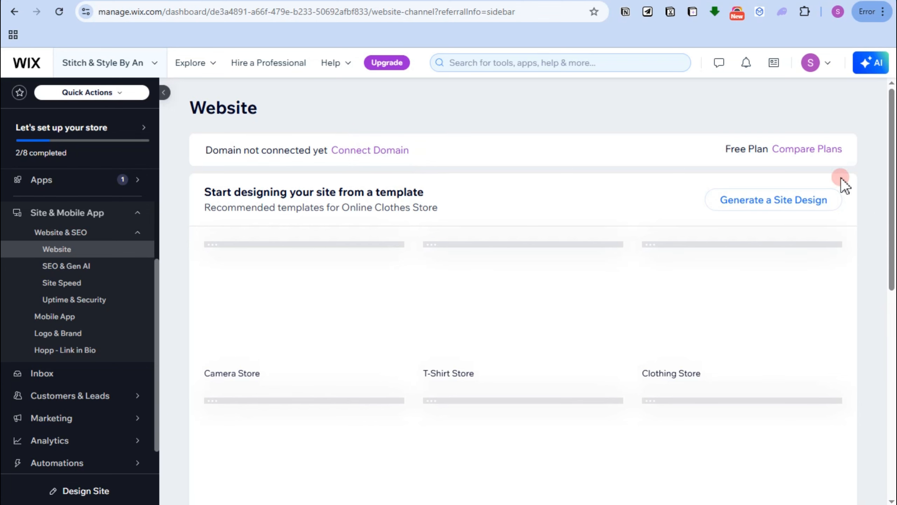
pyautogui.click(58, 269)
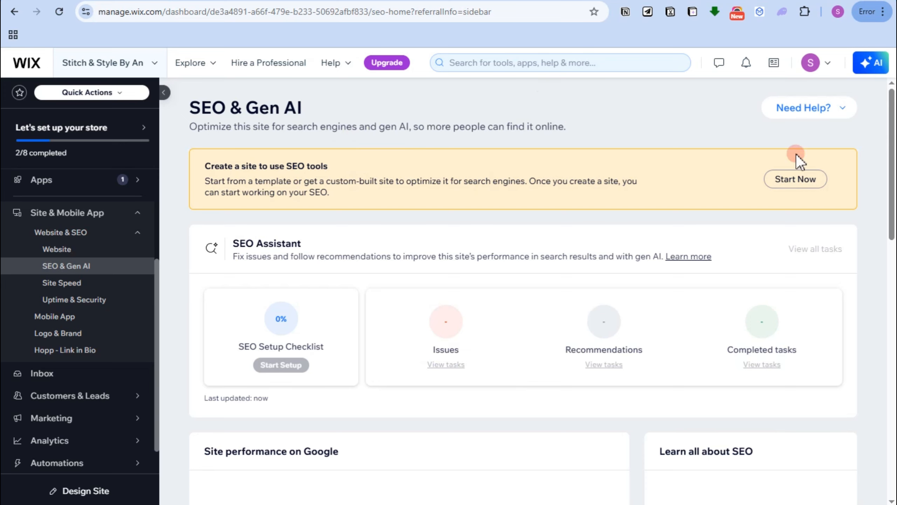
pyautogui.click(796, 179)
pyautogui.scroll(-5, 459, 371)
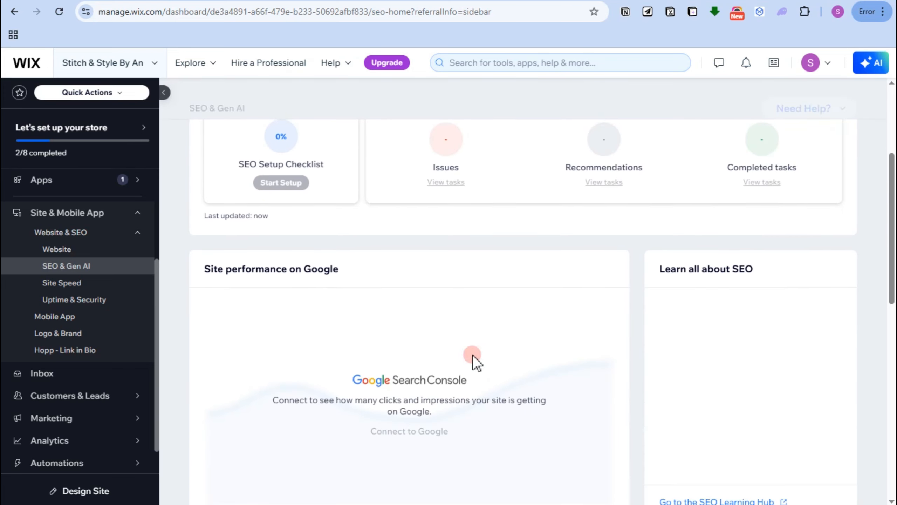
pyautogui.click(71, 285)
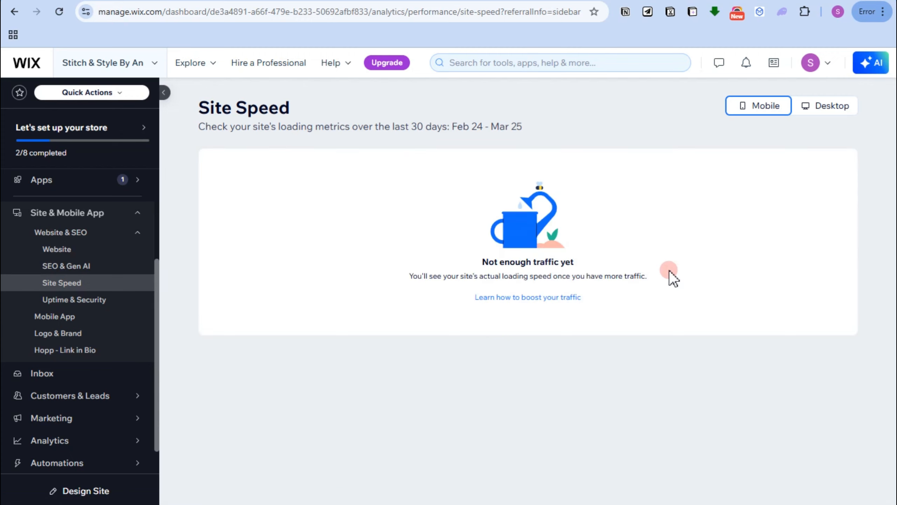
pyautogui.moveTo(479, 262); pyautogui.dragTo(605, 269)
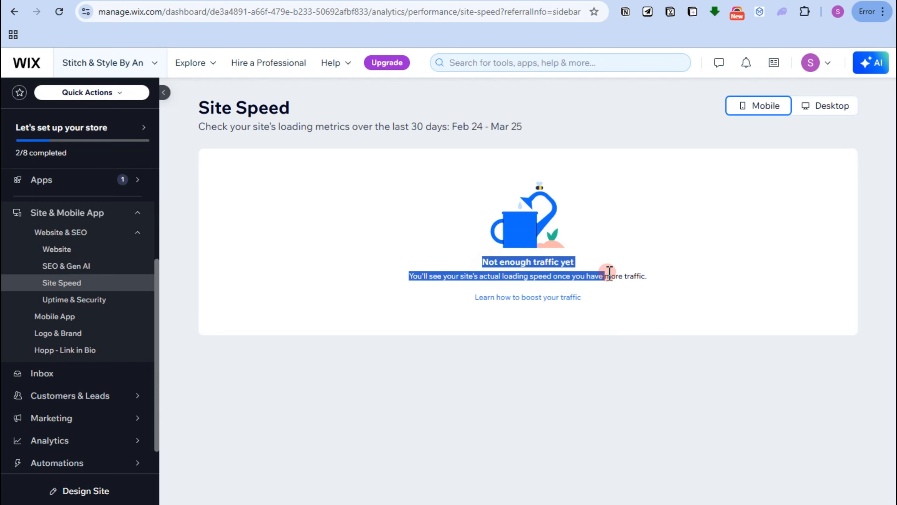
pyautogui.click(73, 301)
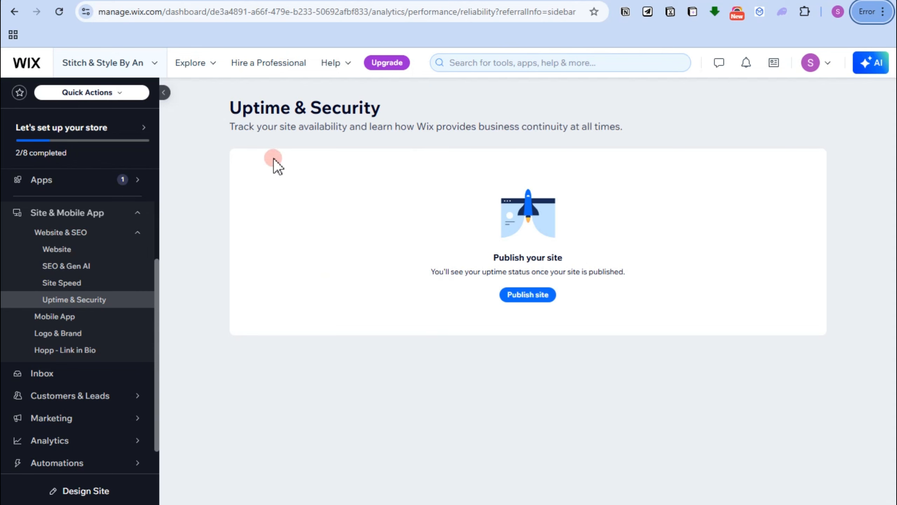
# Step: View the Mobile App, Logo & Brand, and Hopp - Link in Bio pages
pyautogui.click(73, 316)
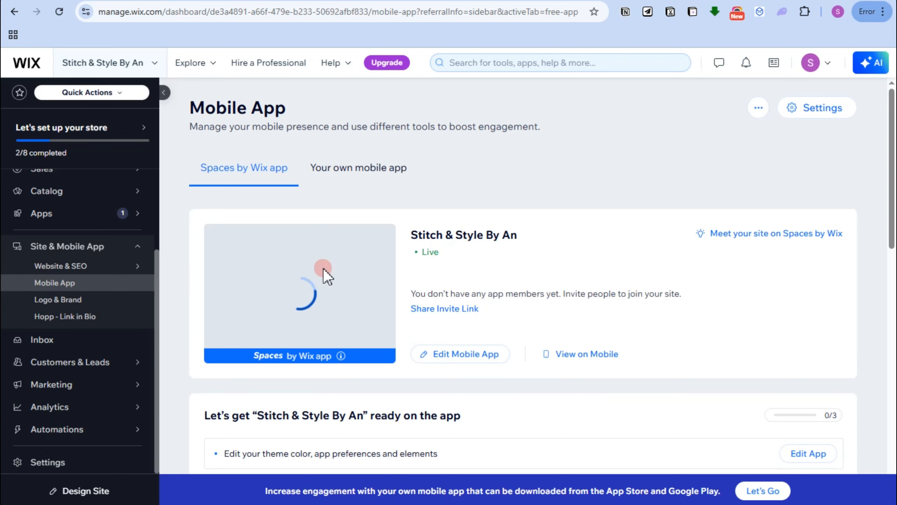
pyautogui.click(80, 301)
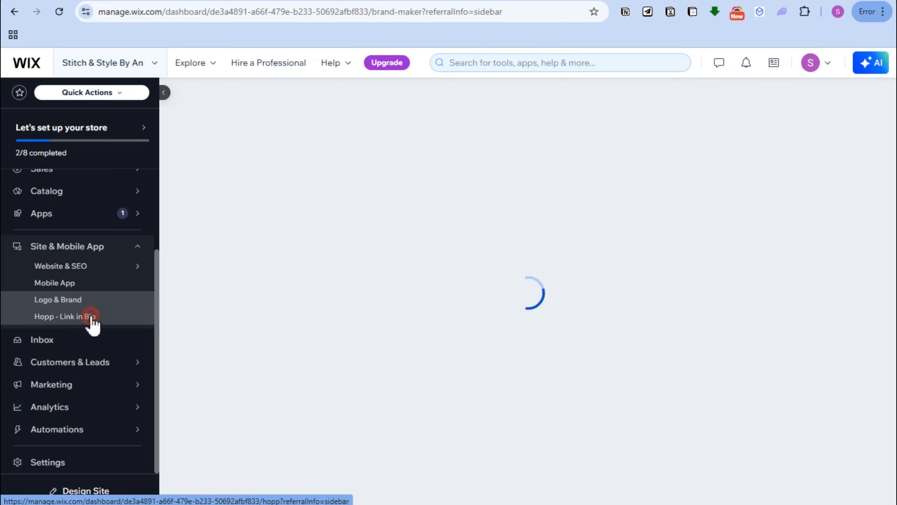
pyautogui.click(145, 318)
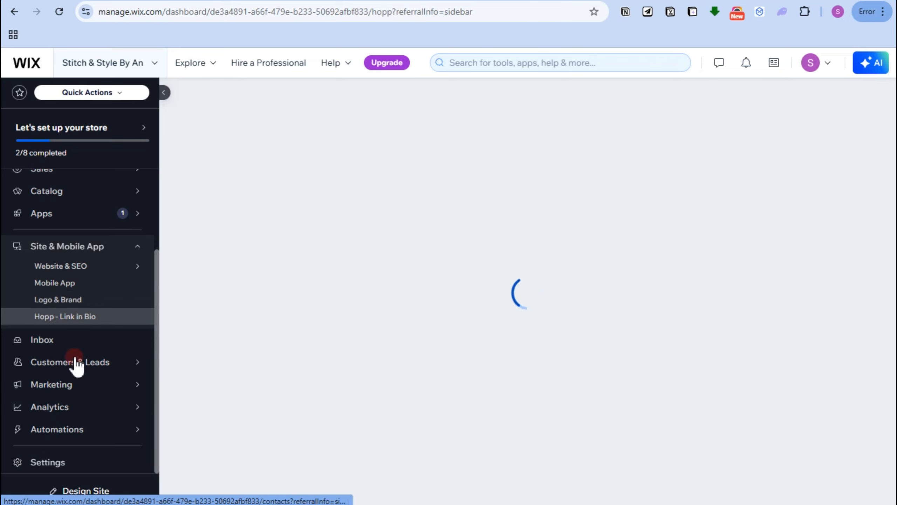
# Step: View the Inbox and the options under Customers & Leads, Marketing, Analytics, and Automations, dismissing the browser notification request
pyautogui.click(53, 342)
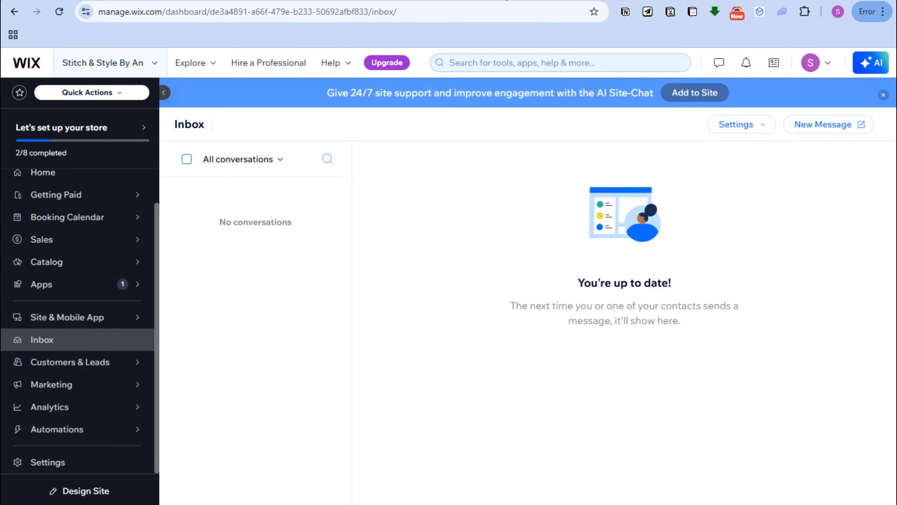
pyautogui.click(248, 212)
pyautogui.moveTo(94, 368)
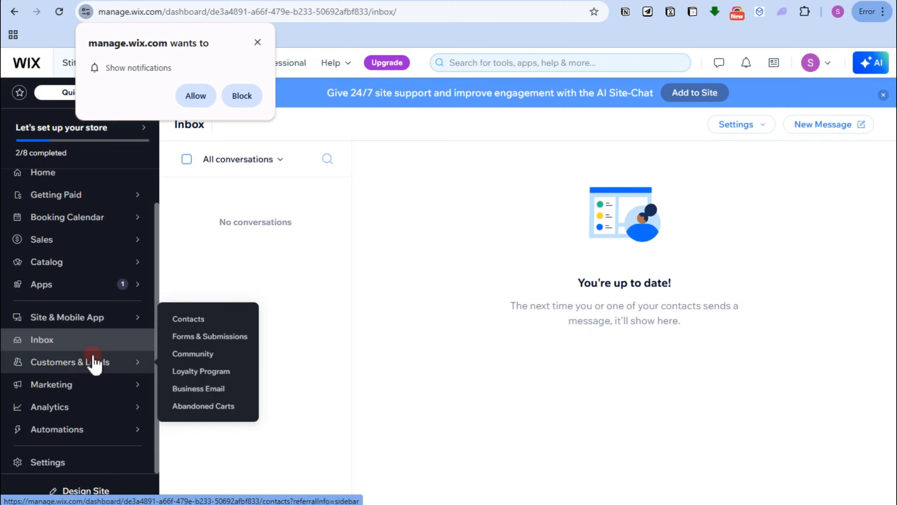
pyautogui.moveTo(72, 394)
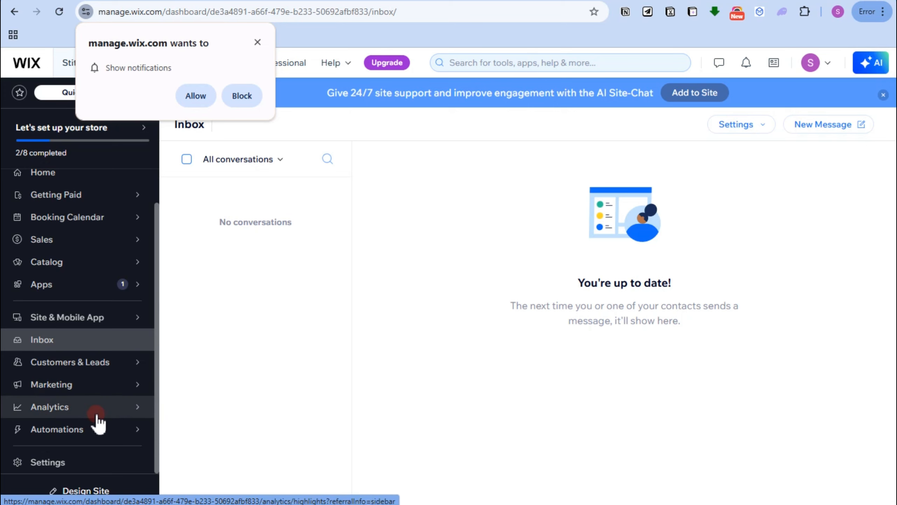
pyautogui.moveTo(99, 421)
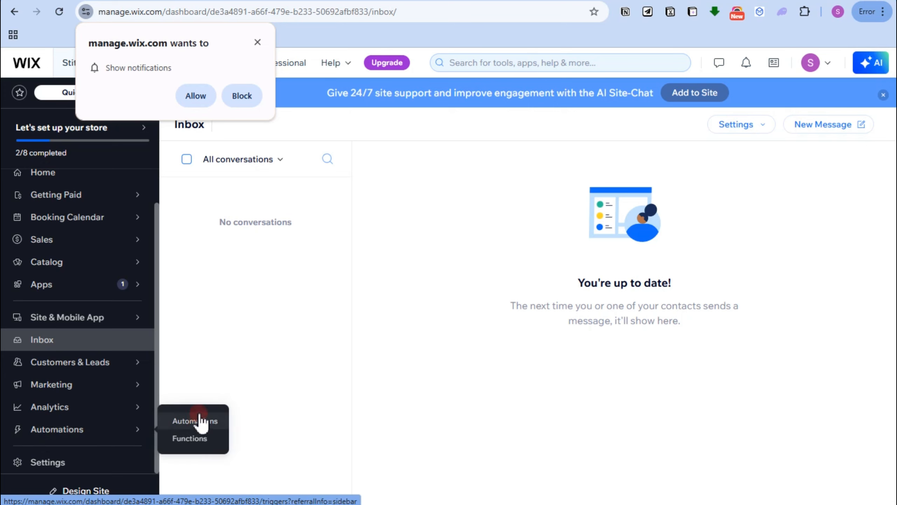
pyautogui.click(257, 42)
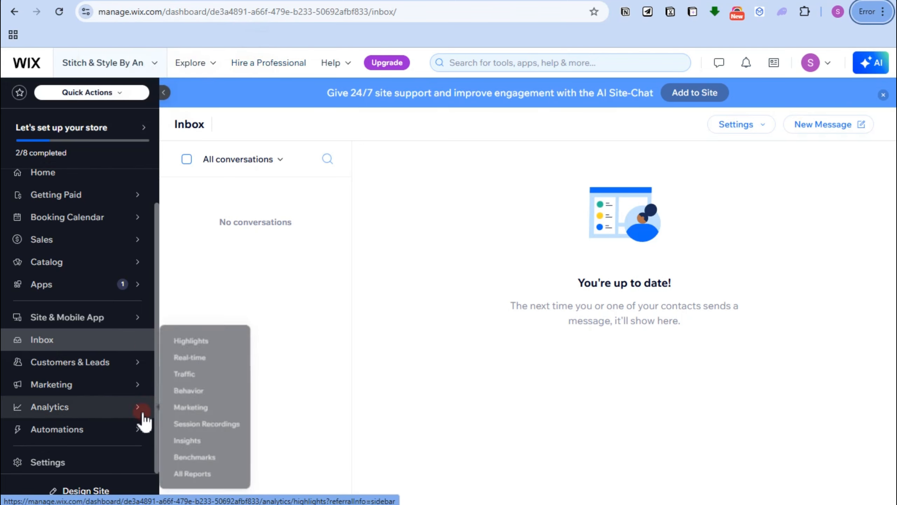
pyautogui.moveTo(152, 437)
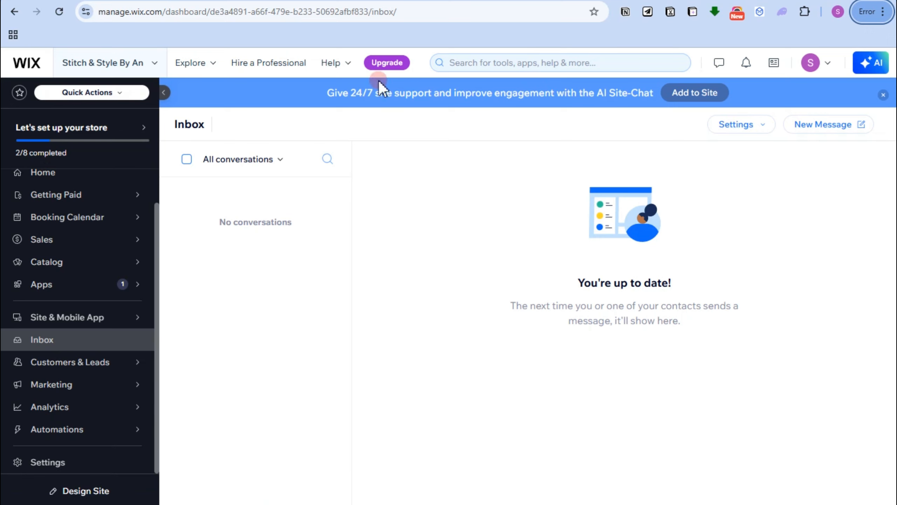
# Step: Return to the store setup checklist and look at the Explore and Help options
pyautogui.click(58, 161)
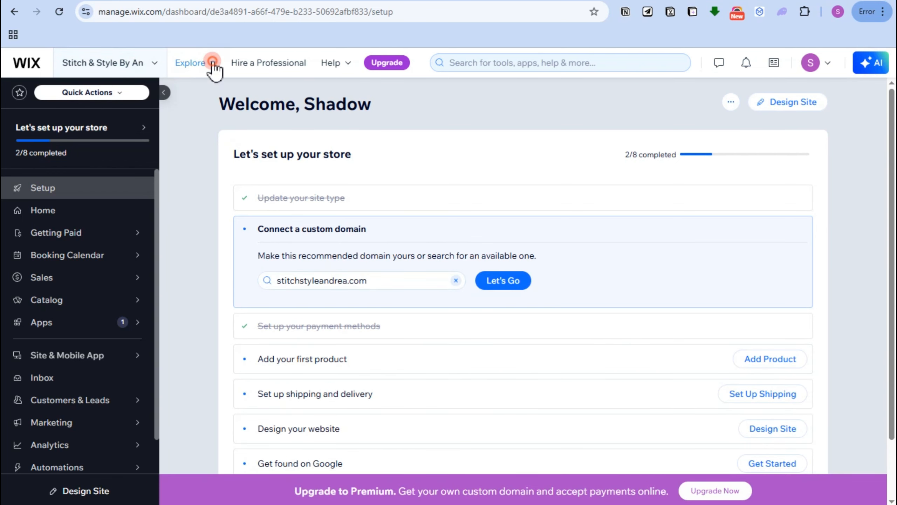
pyautogui.click(213, 64)
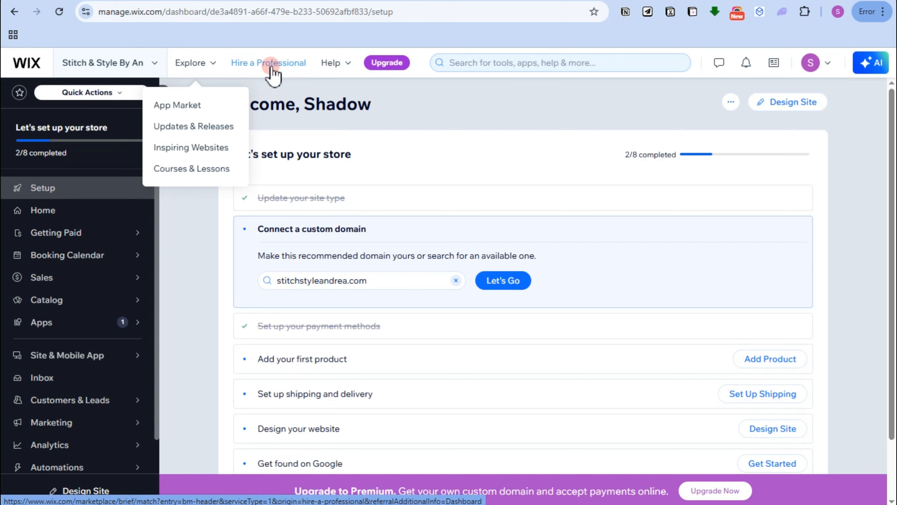
pyautogui.click(338, 65)
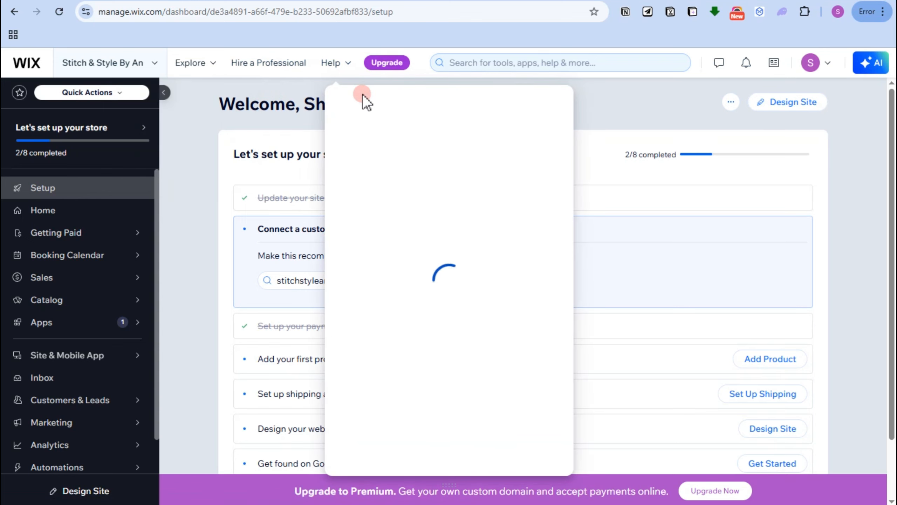
pyautogui.click(212, 112)
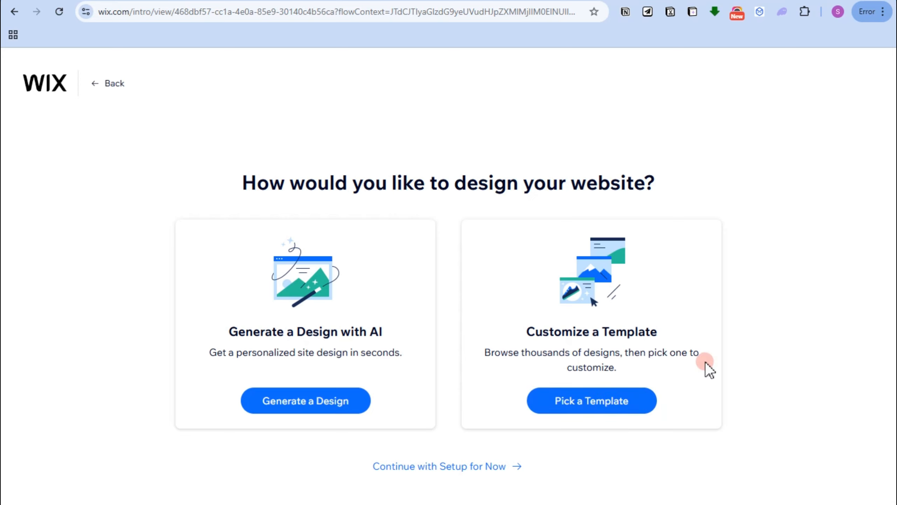
# Step: Start designing the site by customizing a template, and browse the templates for Online Clothes Store
pyautogui.click(589, 402)
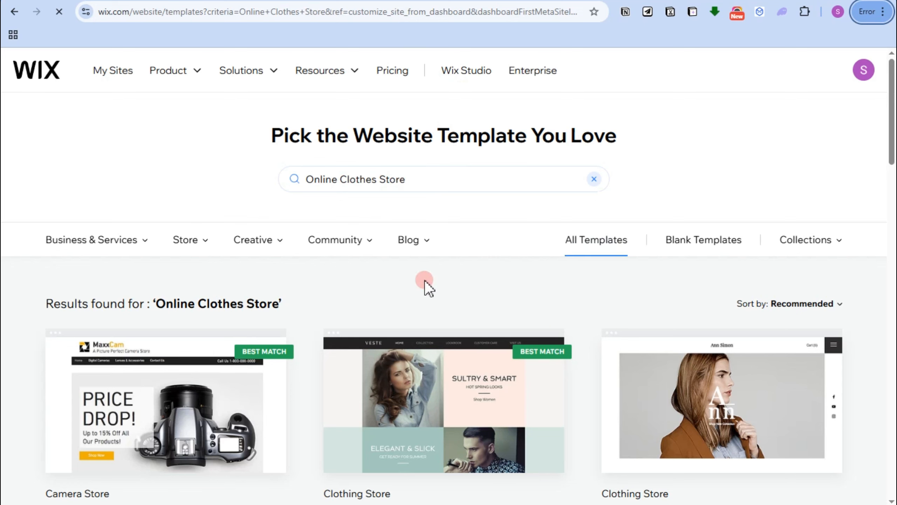
pyautogui.scroll(-3, 451, 300)
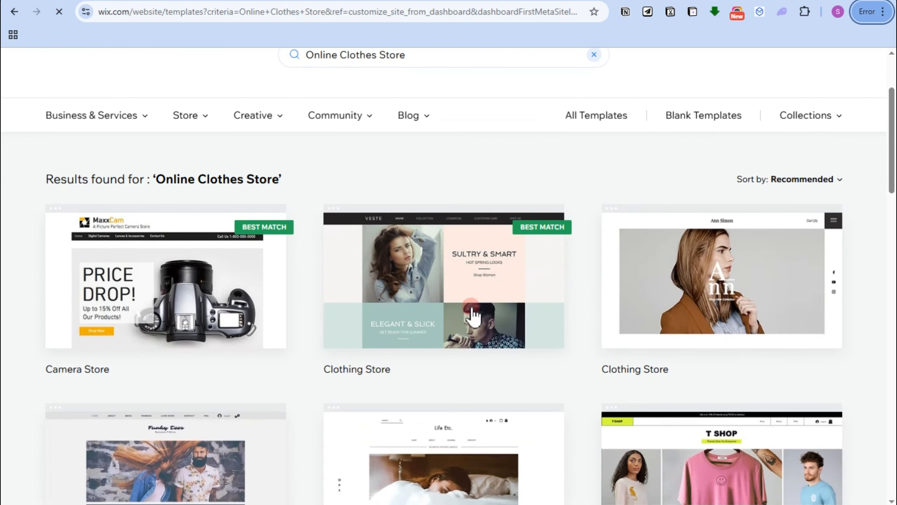
pyautogui.moveTo(173, 284)
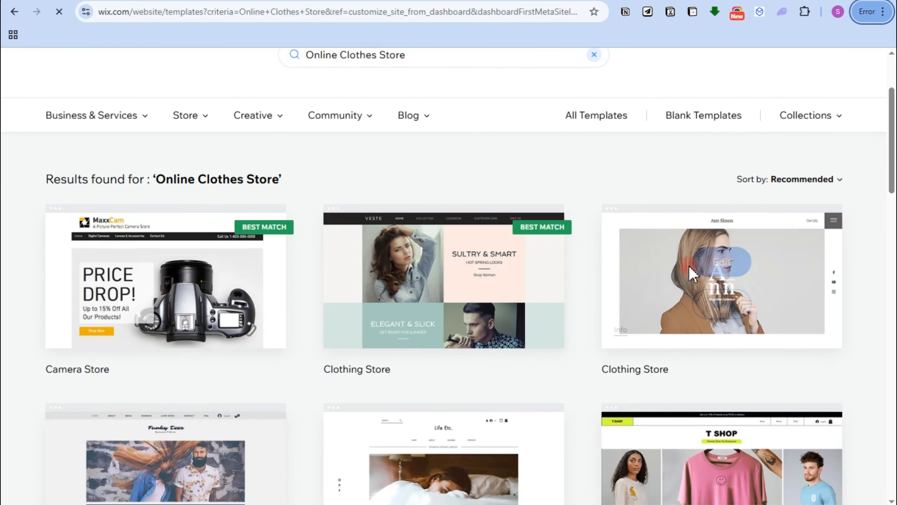
pyautogui.moveTo(770, 429)
pyautogui.scroll(-10, 771, 428)
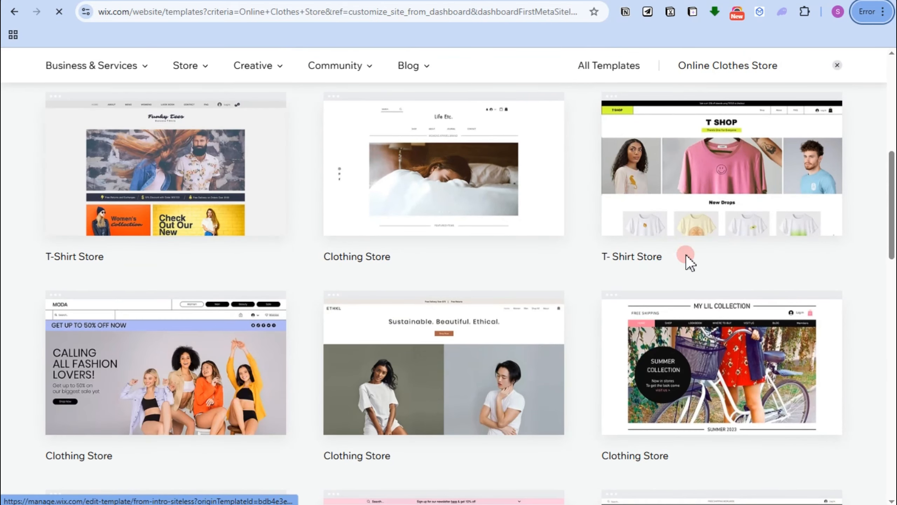
pyautogui.moveTo(723, 375)
pyautogui.scroll(-7, 287, 340)
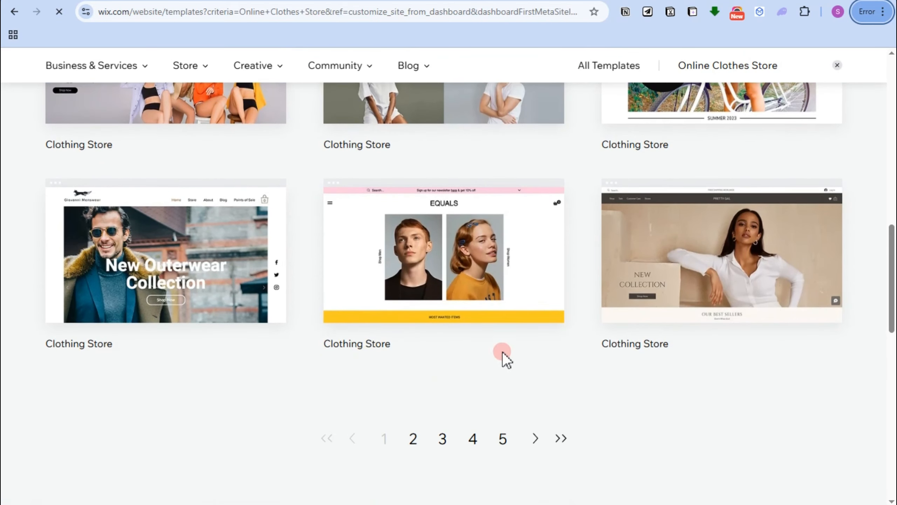
pyautogui.scroll(9, 693, 305)
pyautogui.scroll(10, 693, 306)
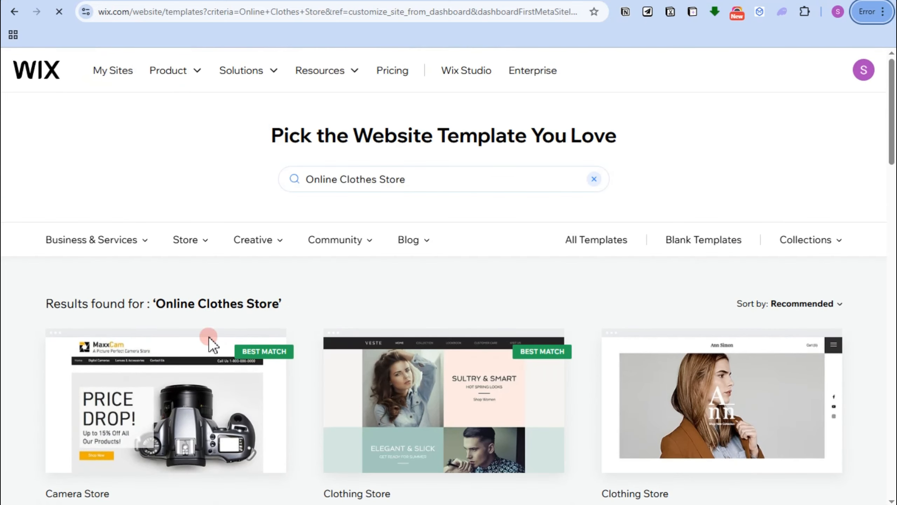
pyautogui.moveTo(297, 347)
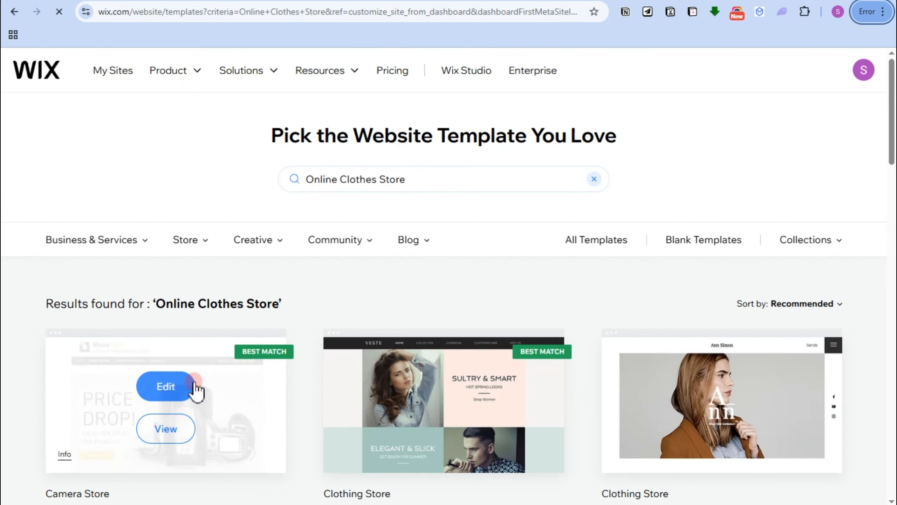
# Step: Look through the suggested template searches related to Online Clothes Store, leaving the current search unchanged
pyautogui.click(385, 178)
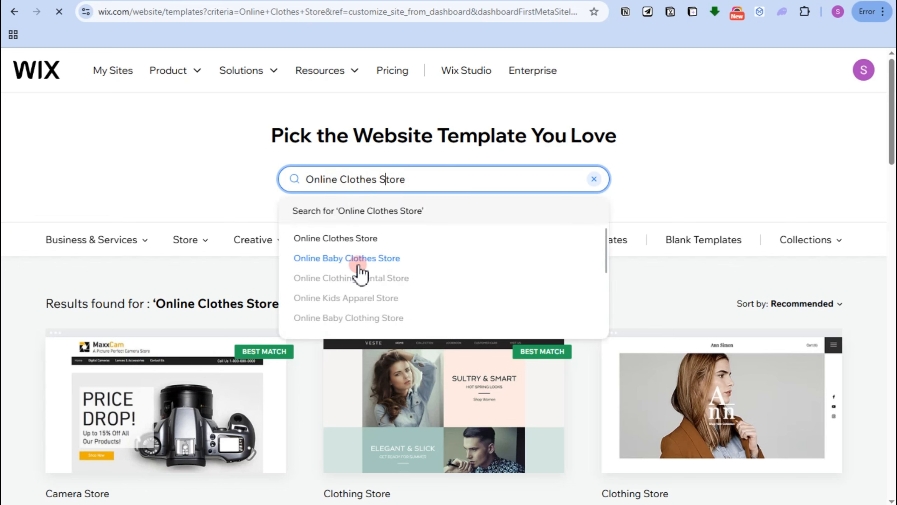
pyautogui.scroll(-5, 363, 304)
pyautogui.scroll(3, 360, 269)
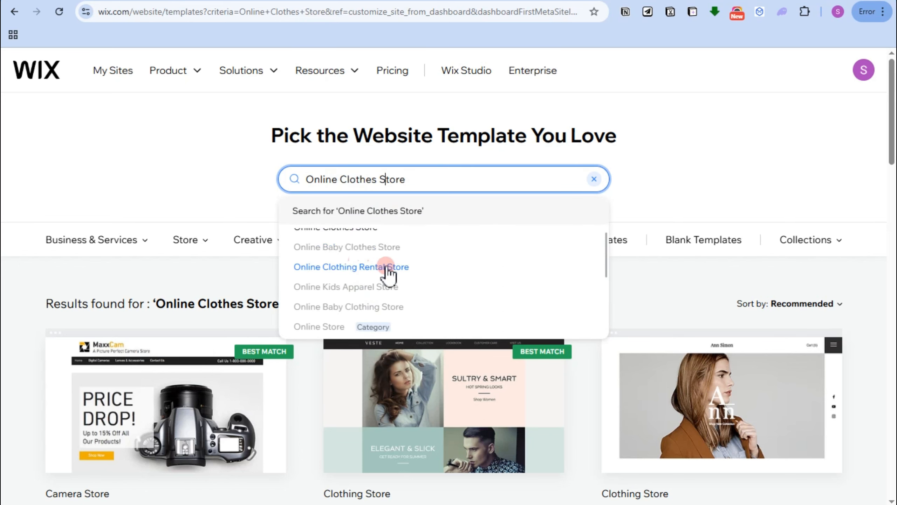
pyautogui.scroll(-3, 371, 308)
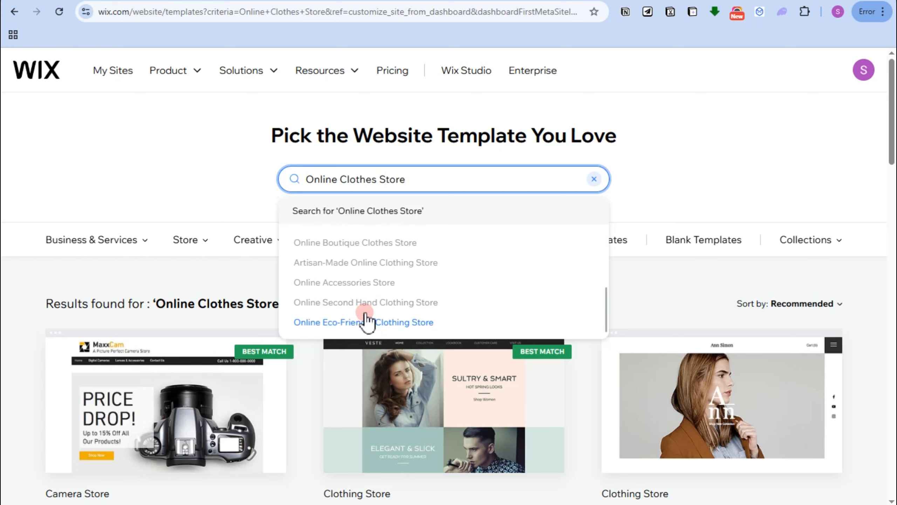
pyautogui.click(424, 177)
pyautogui.moveTo(425, 178); pyautogui.dragTo(329, 177)
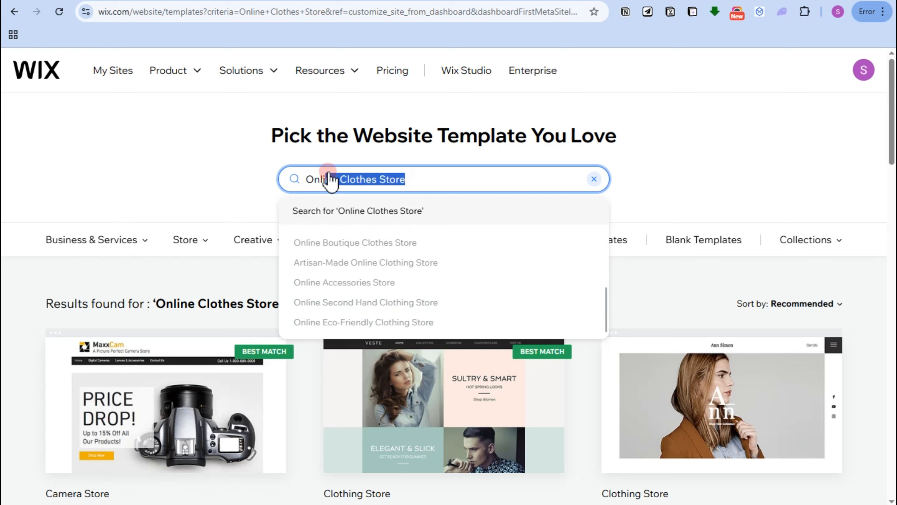
pyautogui.click(356, 179)
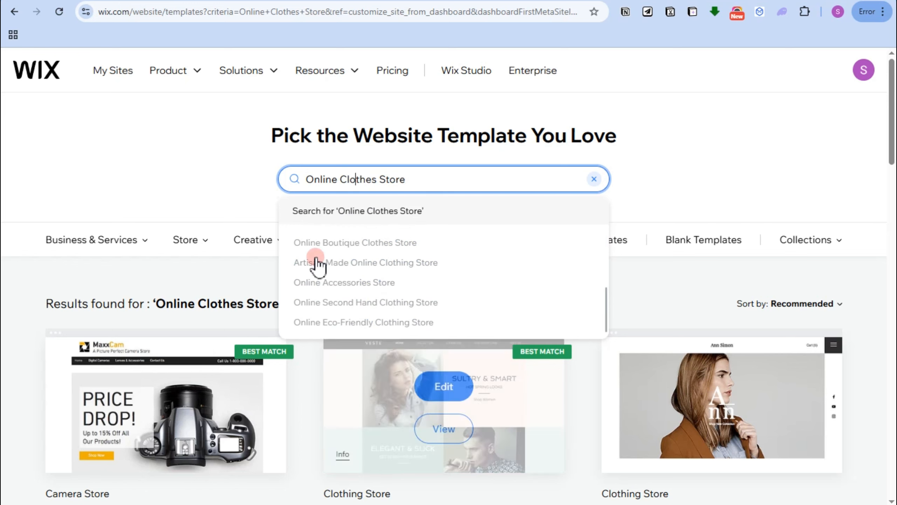
pyautogui.click(682, 125)
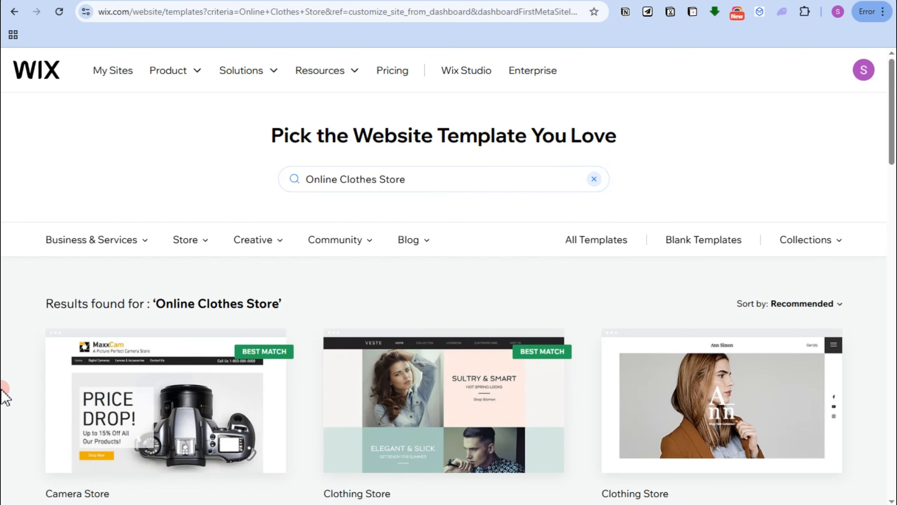
# Step: Open the Clothing Store template between the two T-shirt store templates for editing, and dismiss the AI content enhancement offer
pyautogui.scroll(-5, 648, 322)
pyautogui.scroll(5, 576, 345)
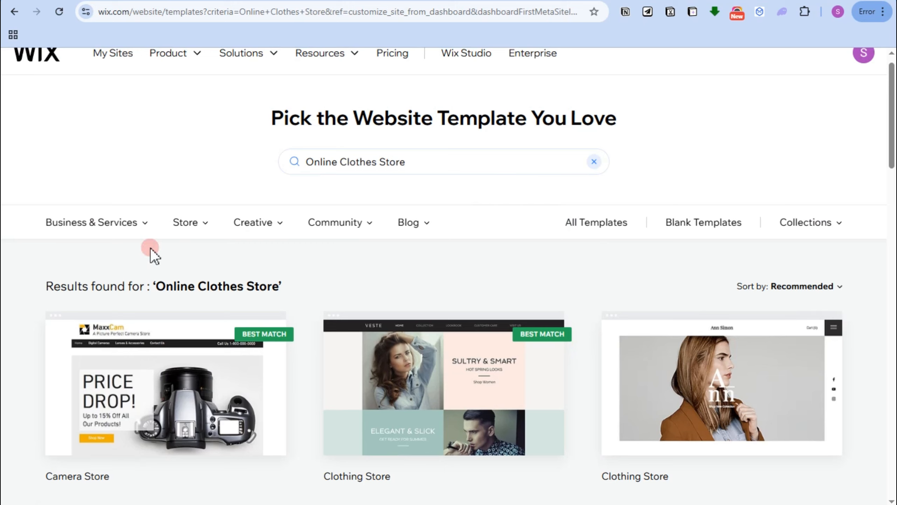
pyautogui.scroll(-3, 444, 311)
pyautogui.scroll(-3, 670, 330)
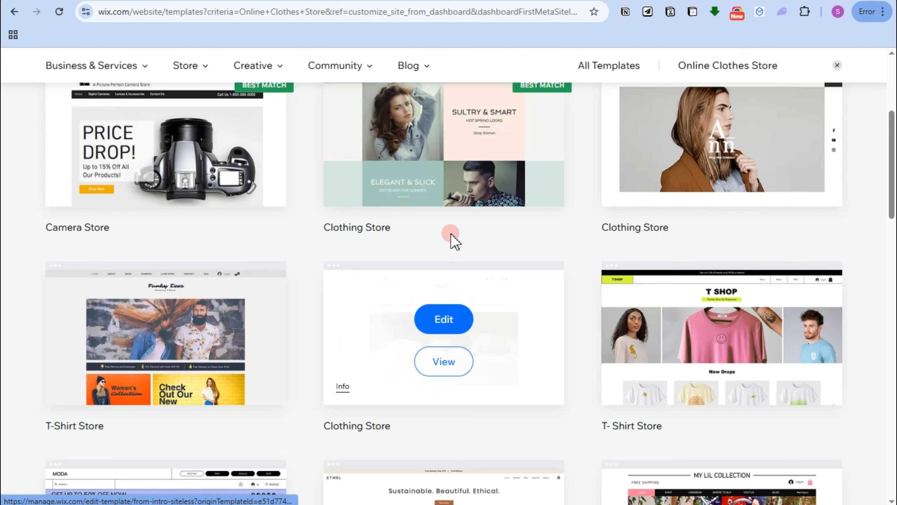
pyautogui.click(444, 319)
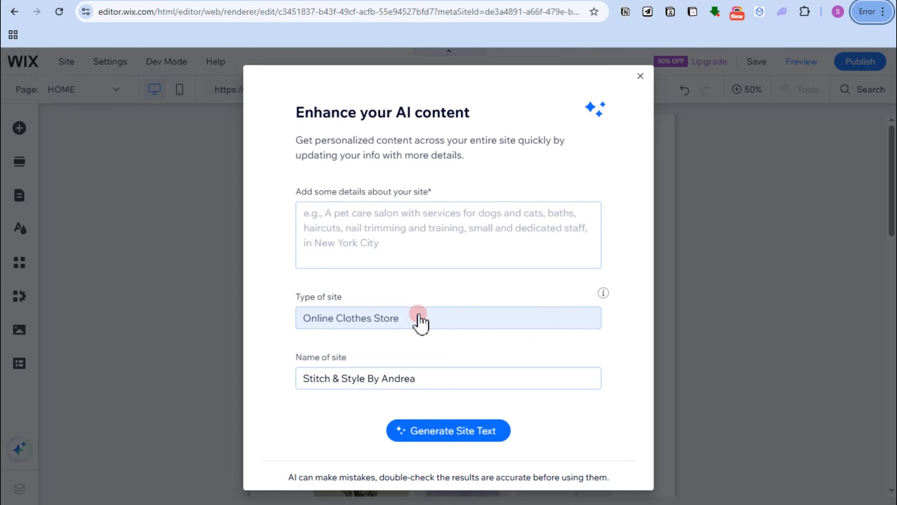
pyautogui.click(641, 76)
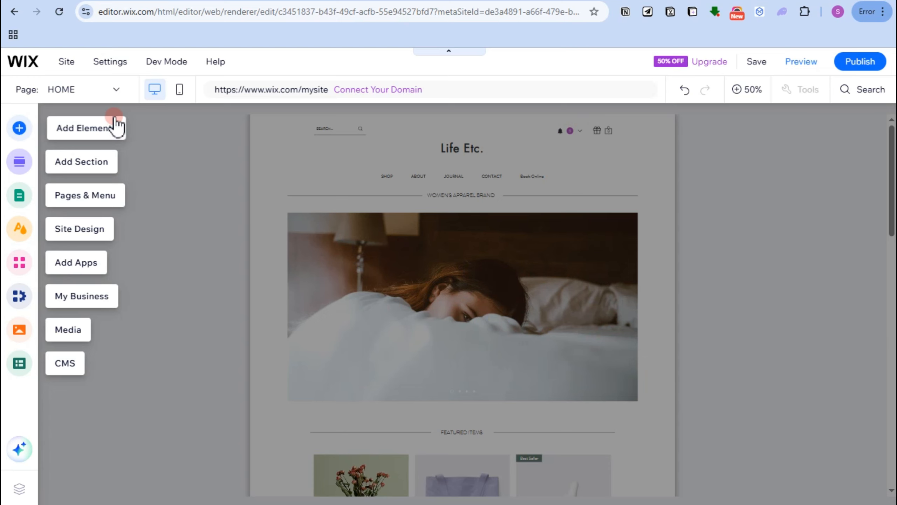
# Step: Browse the addable page elements, including Text, Image, Button, Box, Community, Menu & Anchor and Gallery with its Pro Galleries
pyautogui.click(66, 134)
pyautogui.click(67, 153)
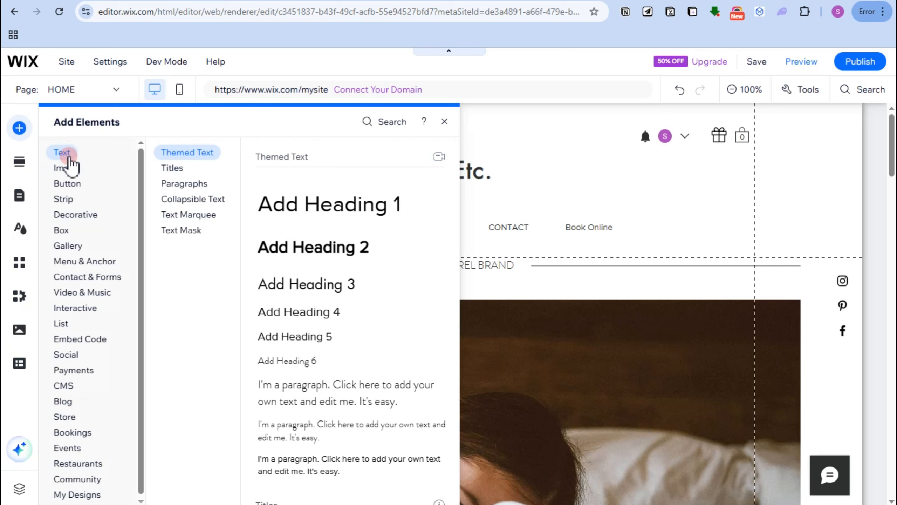
pyautogui.click(71, 167)
pyautogui.click(72, 183)
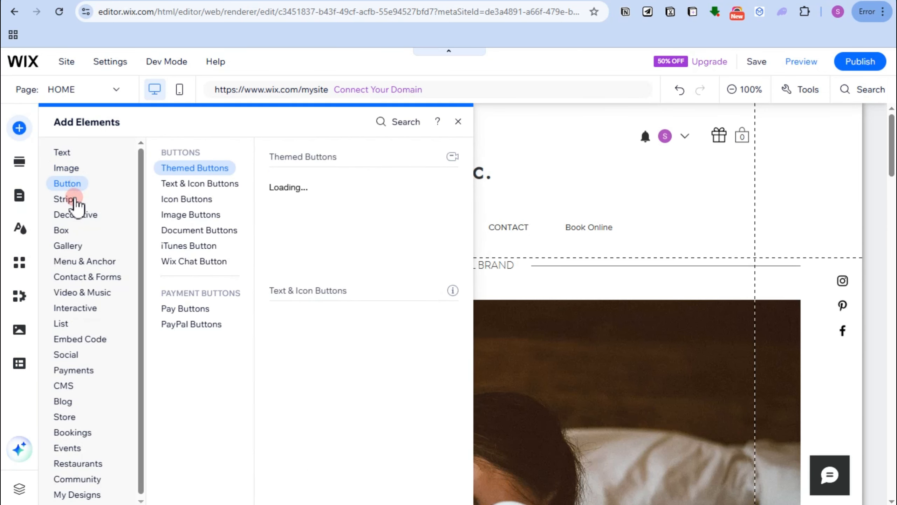
pyautogui.click(70, 232)
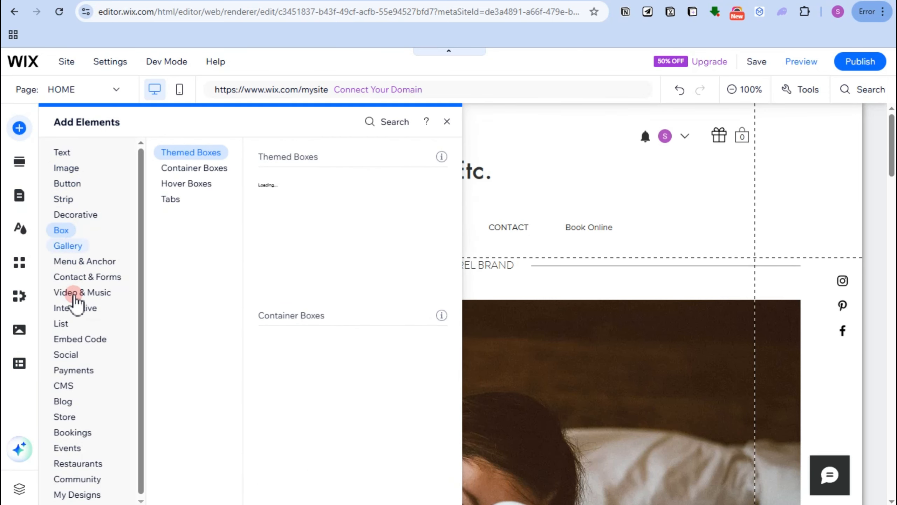
pyautogui.click(71, 479)
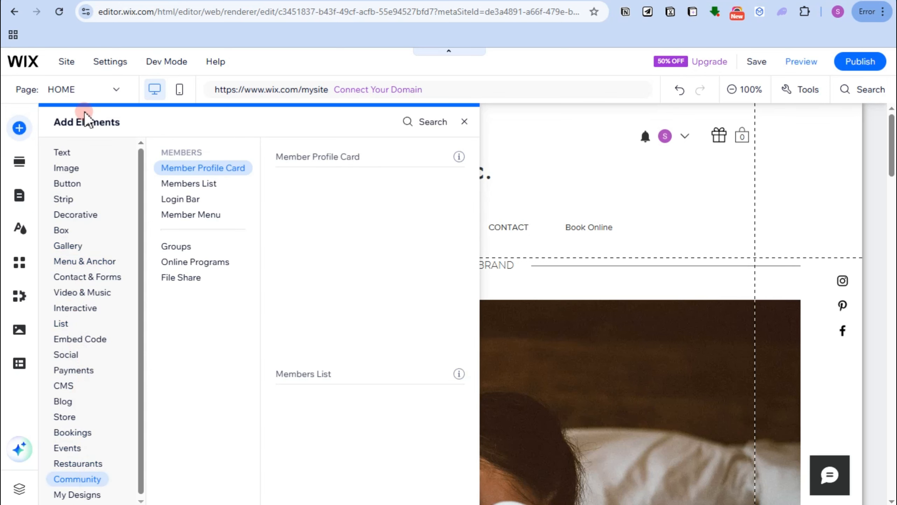
pyautogui.click(84, 259)
pyautogui.click(69, 245)
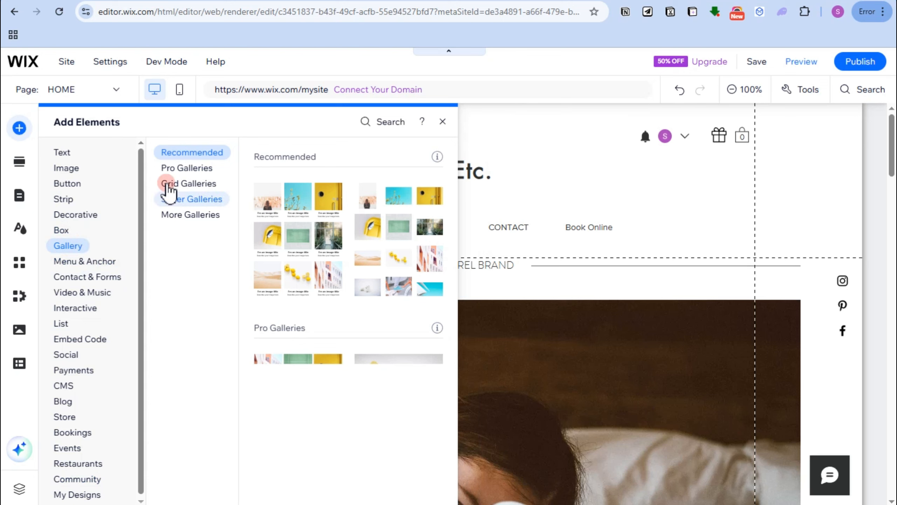
pyautogui.click(183, 169)
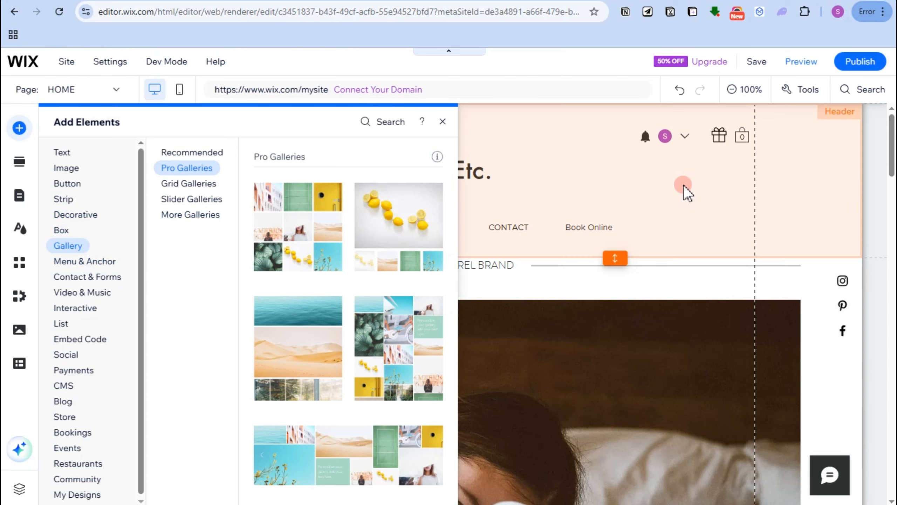
pyautogui.click(30, 118)
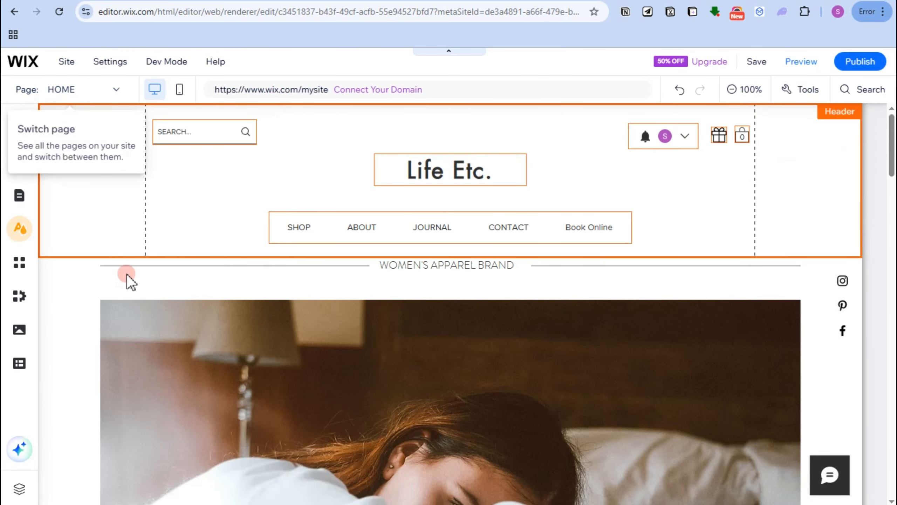
# Step: Add a new empty section between the header and the Welcome section of the home page
pyautogui.scroll(-5, 413, 327)
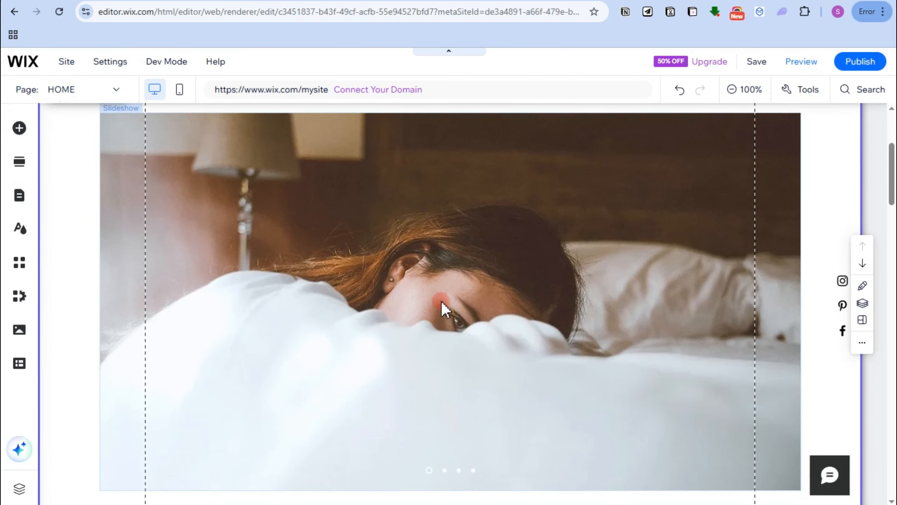
pyautogui.scroll(5, 445, 307)
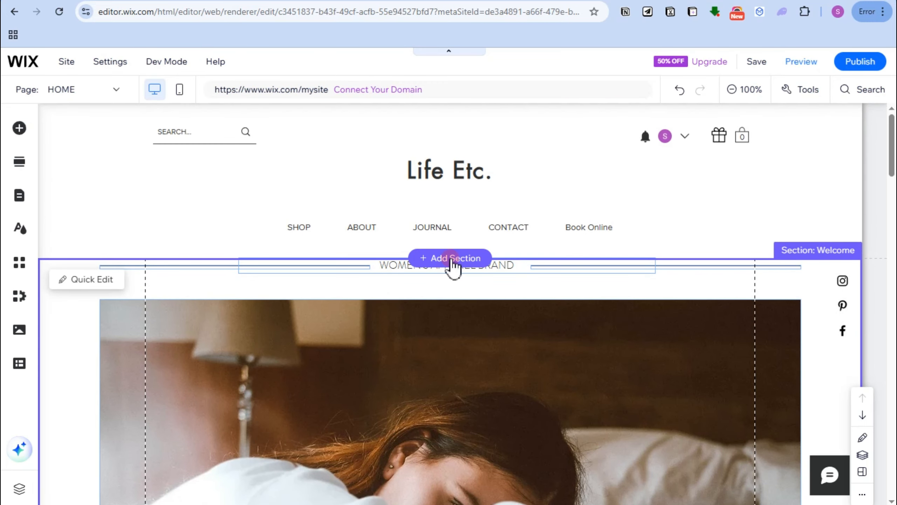
pyautogui.click(451, 259)
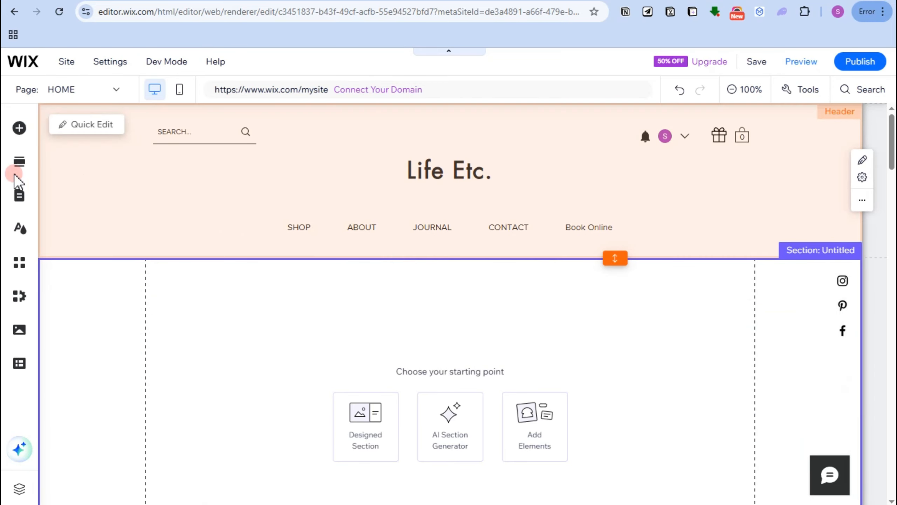
# Step: Insert the Contact Us section design with address, contact details, opening hours and map below the empty section
pyautogui.click(17, 163)
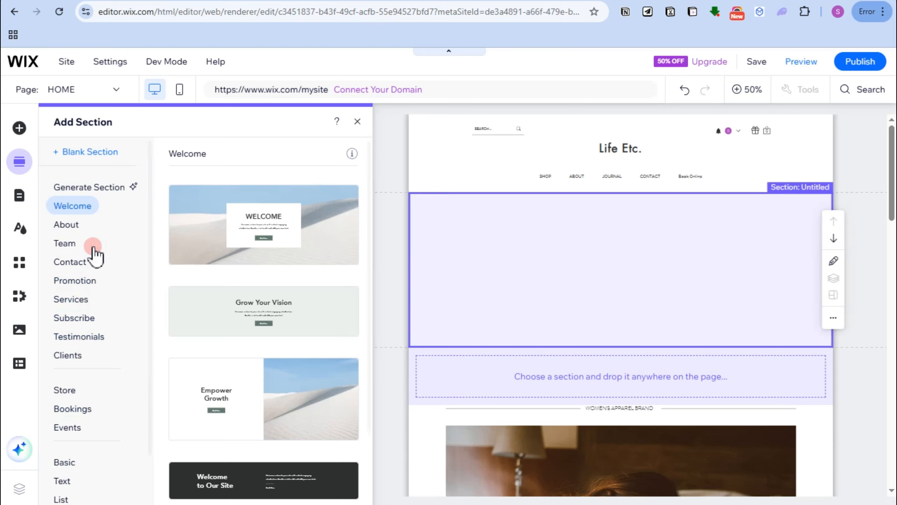
pyautogui.click(69, 270)
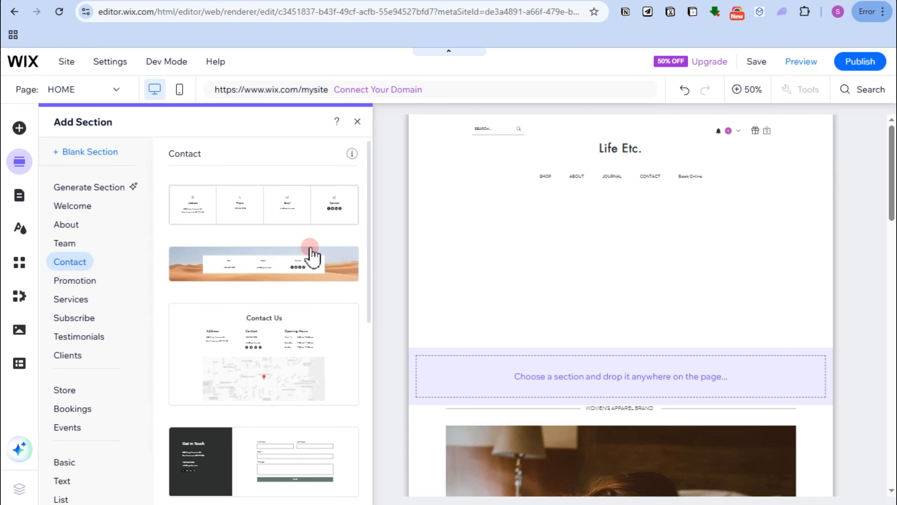
pyautogui.click(297, 363)
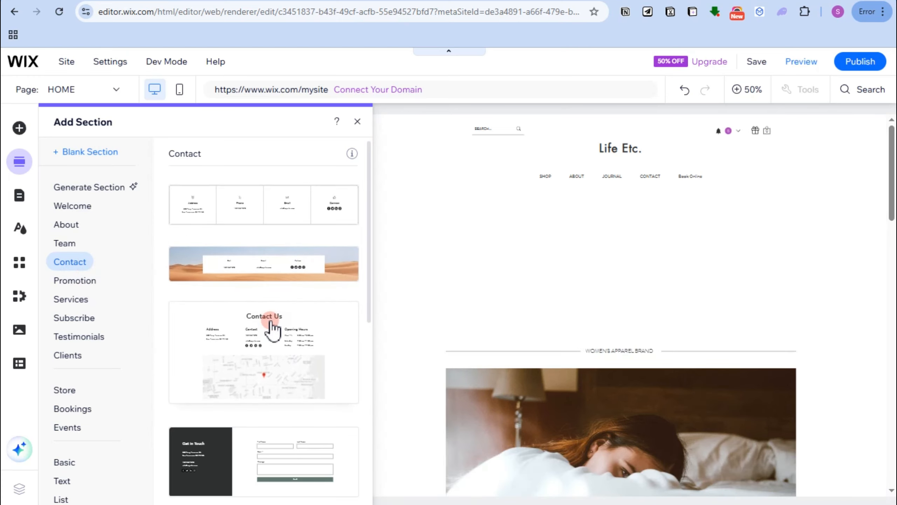
pyautogui.click(463, 234)
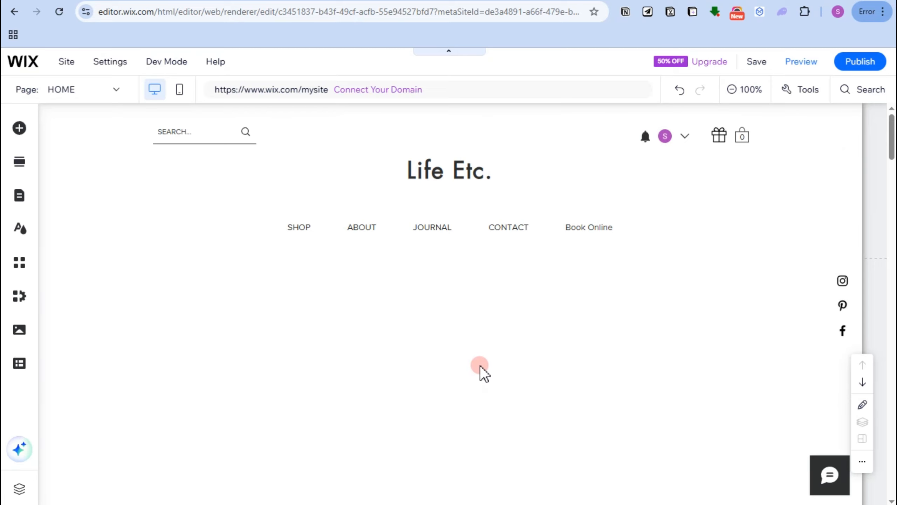
pyautogui.scroll(-8, 502, 334)
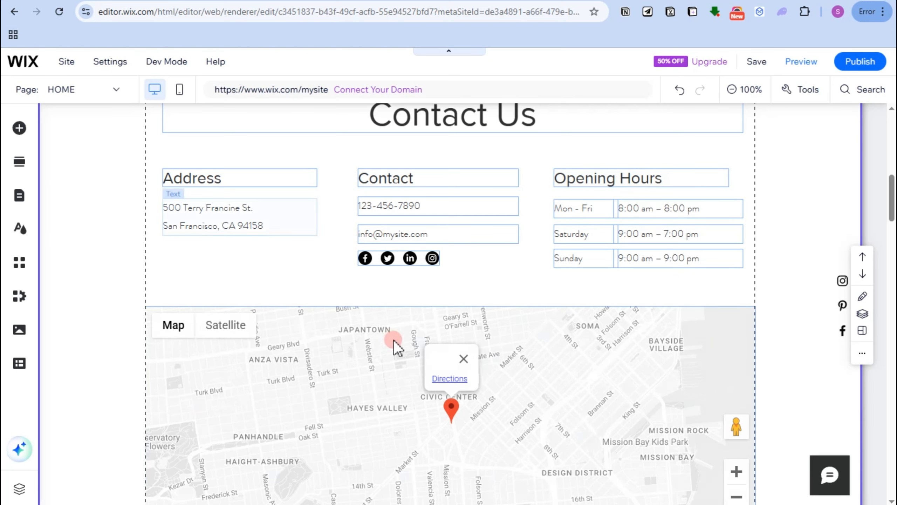
# Step: Delete the JOURNAL page together with the Wix Blog app, and view the item types available for the site menu
pyautogui.click(26, 203)
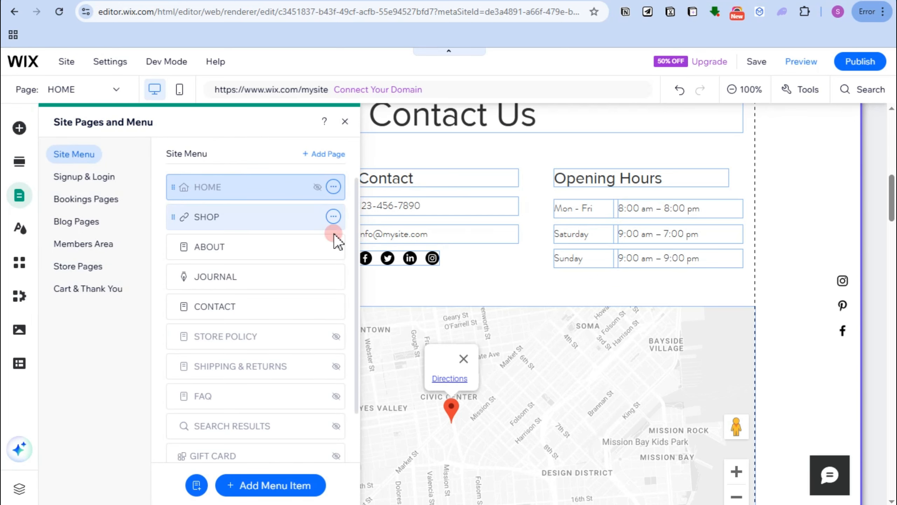
pyautogui.scroll(10, 803, 275)
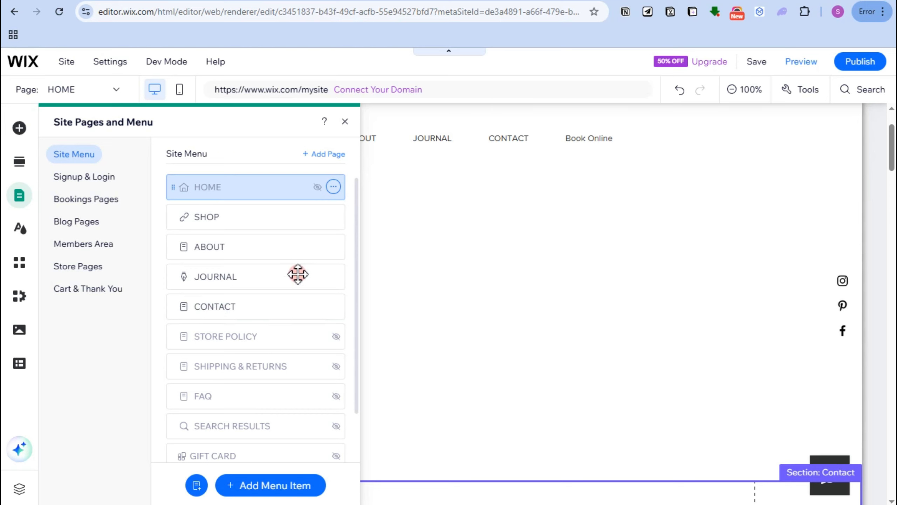
pyautogui.click(333, 276)
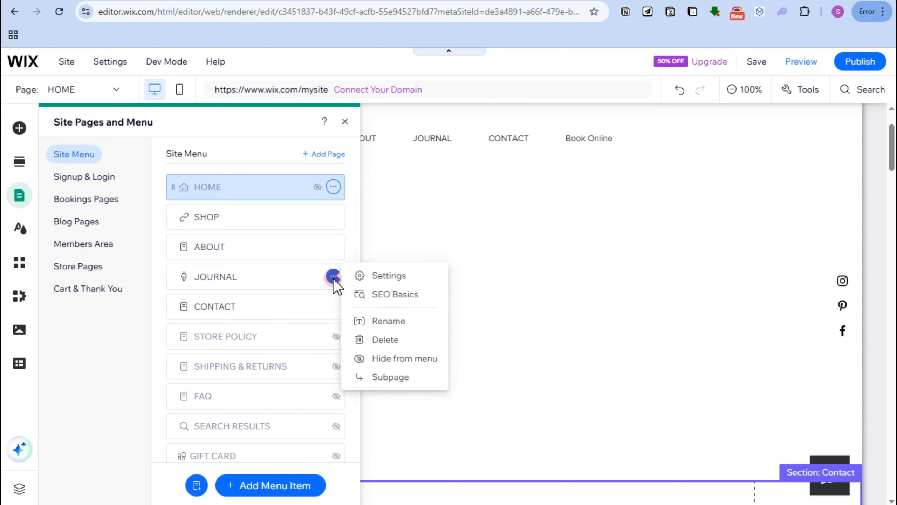
pyautogui.click(395, 337)
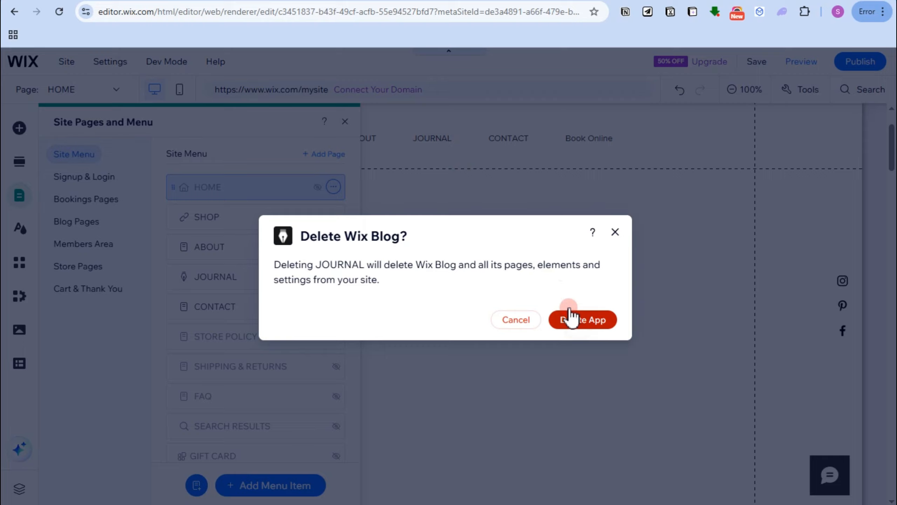
pyautogui.click(570, 311)
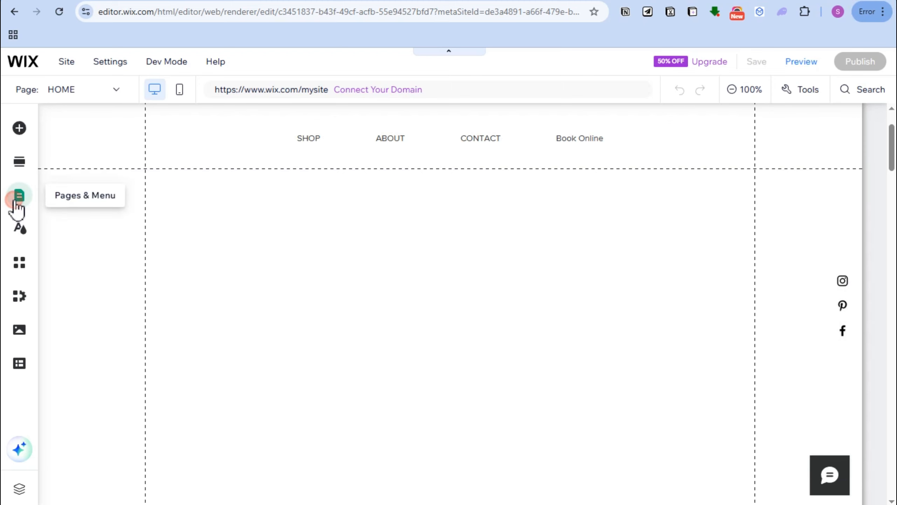
pyautogui.click(20, 197)
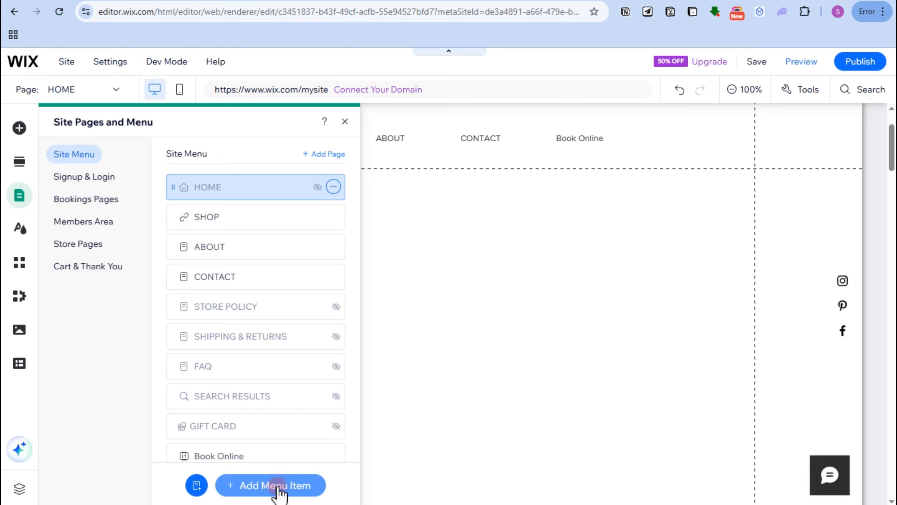
pyautogui.click(277, 486)
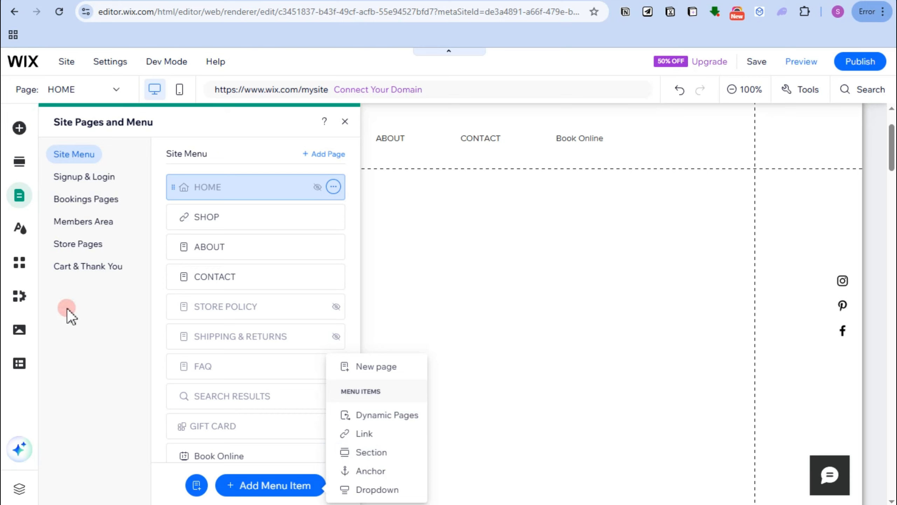
# Step: Change the site theme to the featured Energetic theme in the site design settings
pyautogui.click(24, 233)
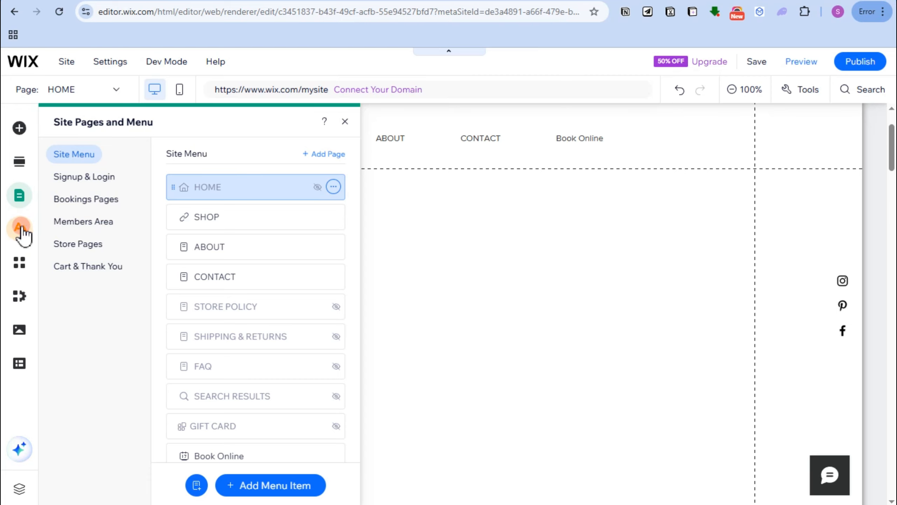
pyautogui.click(21, 229)
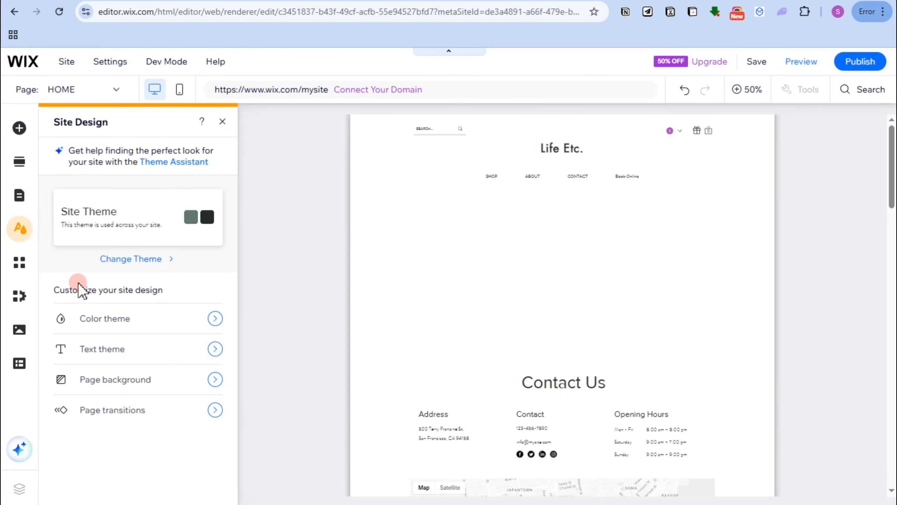
pyautogui.click(190, 230)
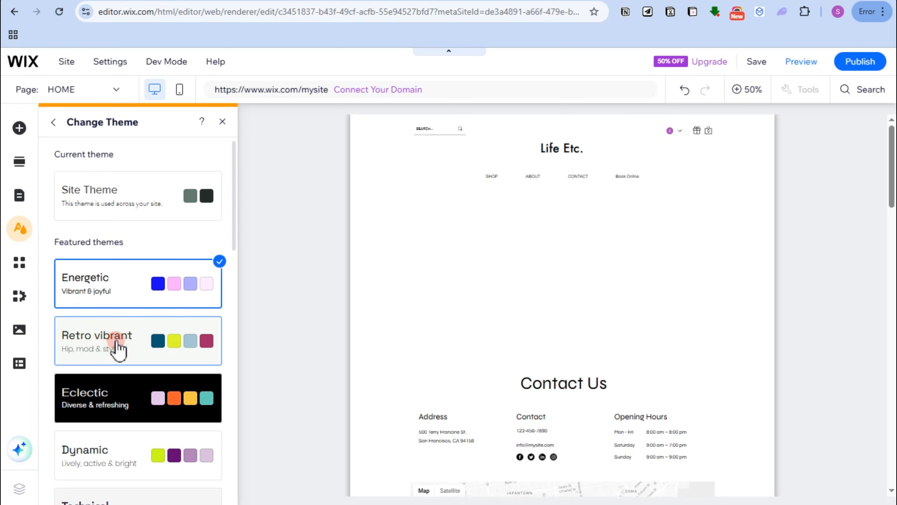
# Step: Try the featured Eclectic theme on the site and view the base and accent colors of its color theme
pyautogui.click(128, 399)
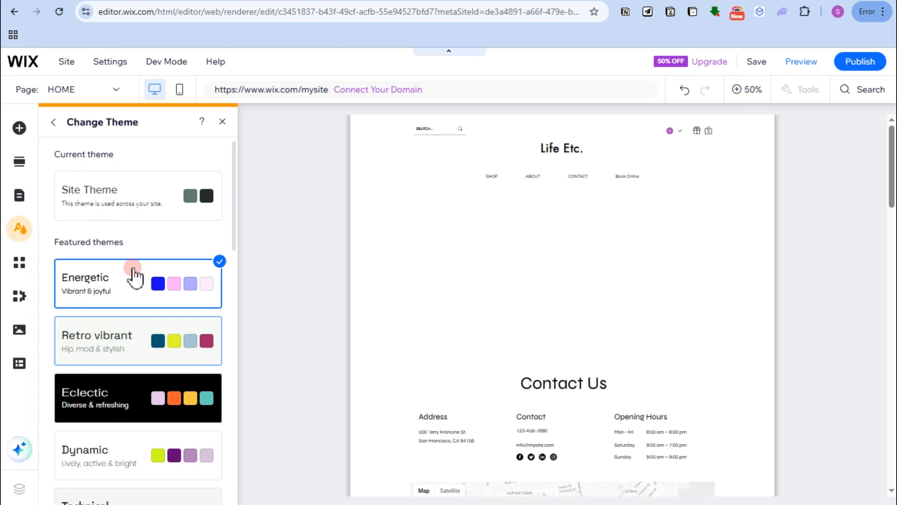
pyautogui.click(53, 123)
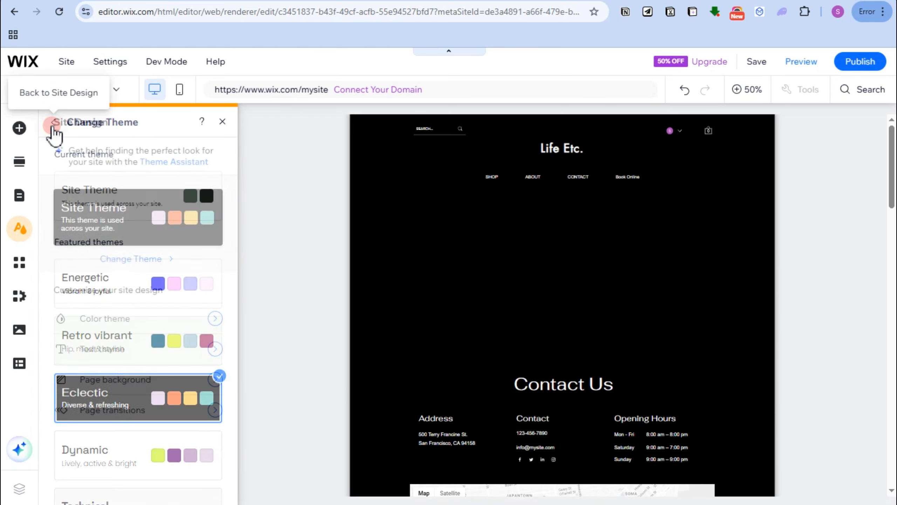
pyautogui.click(127, 332)
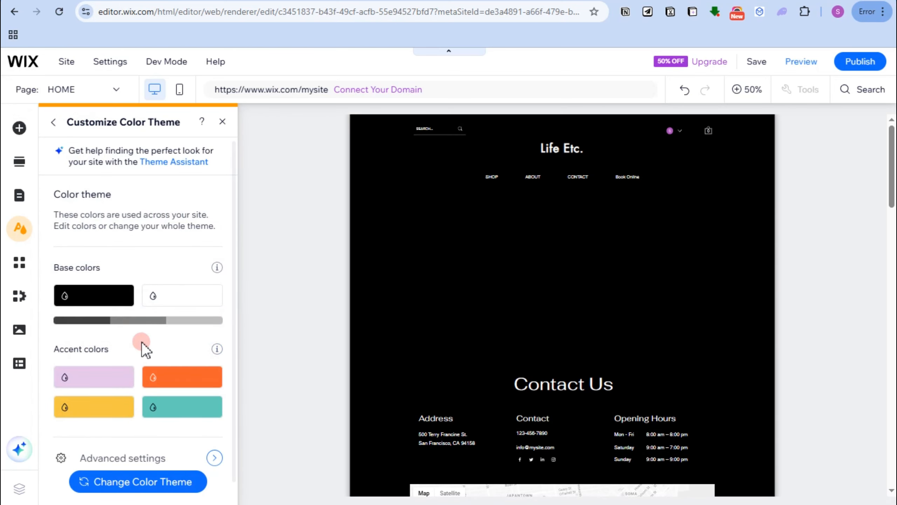
pyautogui.click(175, 382)
pyautogui.click(55, 128)
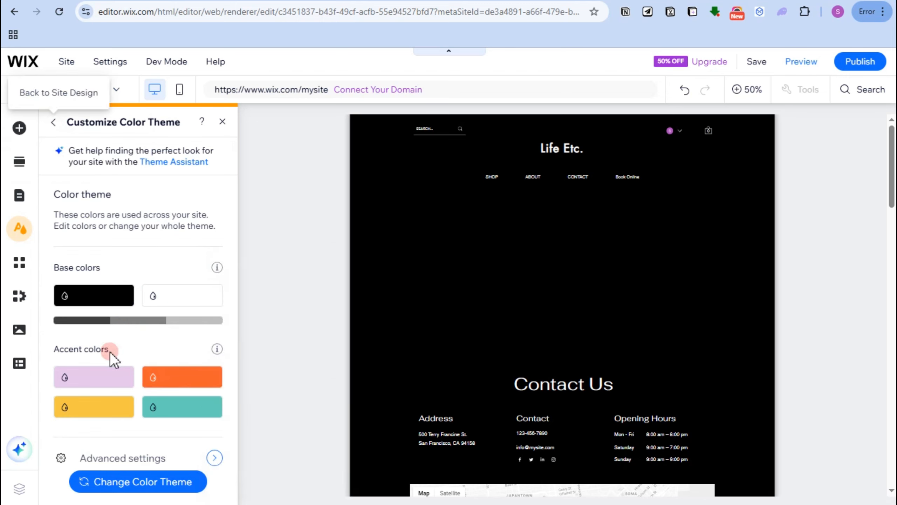
pyautogui.scroll(-1, 108, 364)
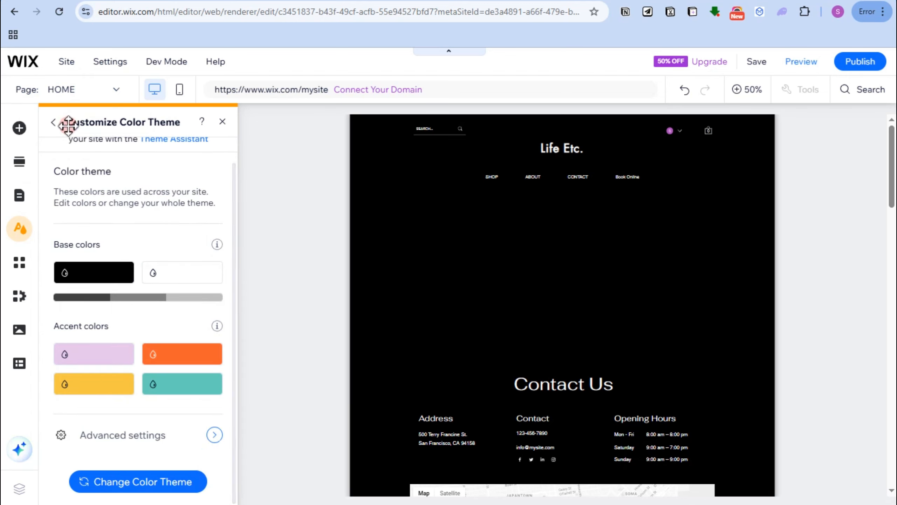
pyautogui.click(54, 123)
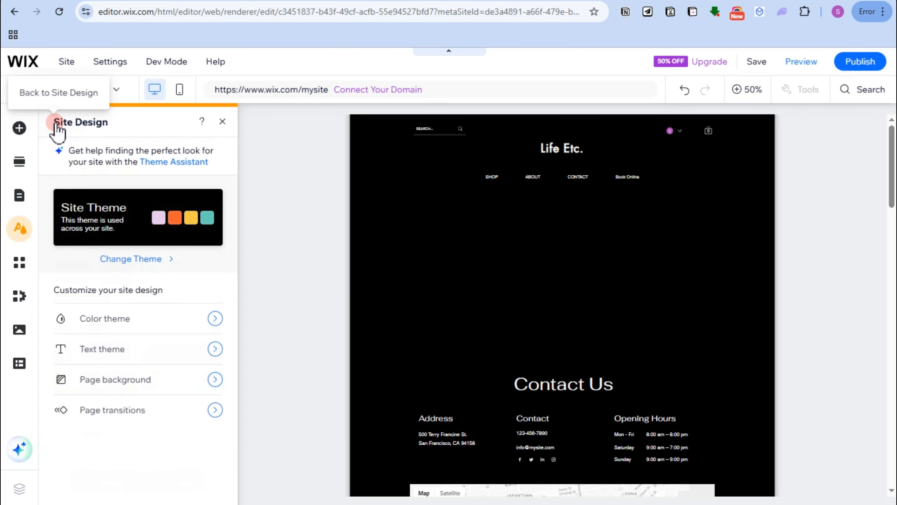
# Step: Set the site theme back to the featured Energetic theme
pyautogui.click(114, 223)
pyautogui.click(107, 293)
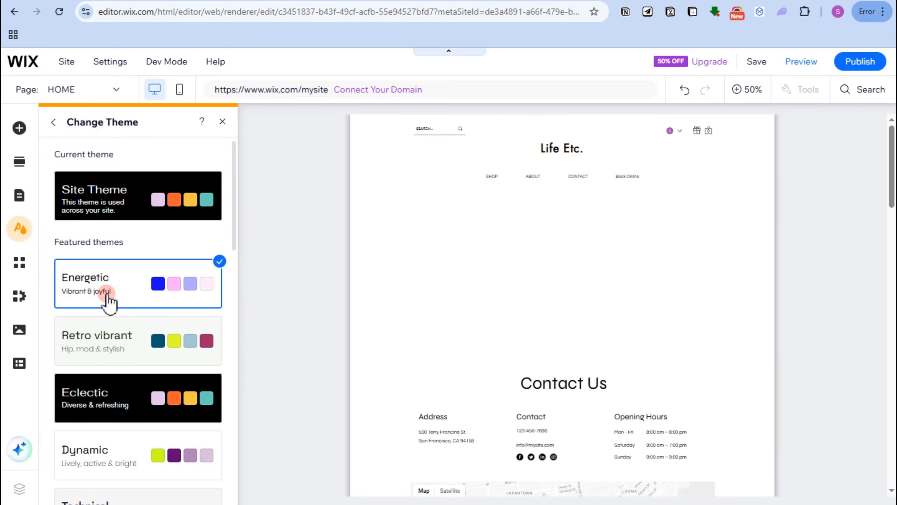
pyautogui.click(54, 123)
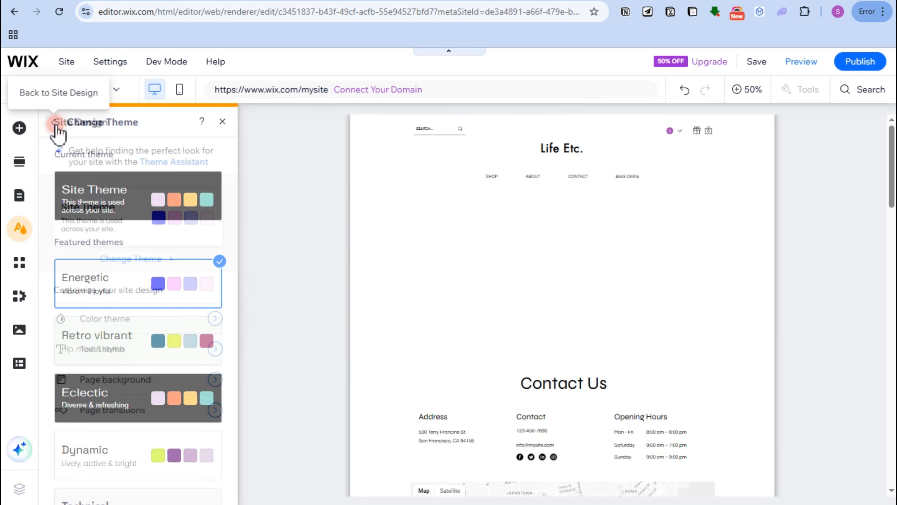
# Step: Set the heading font of the site's text theme to Times New Roman
pyautogui.click(135, 351)
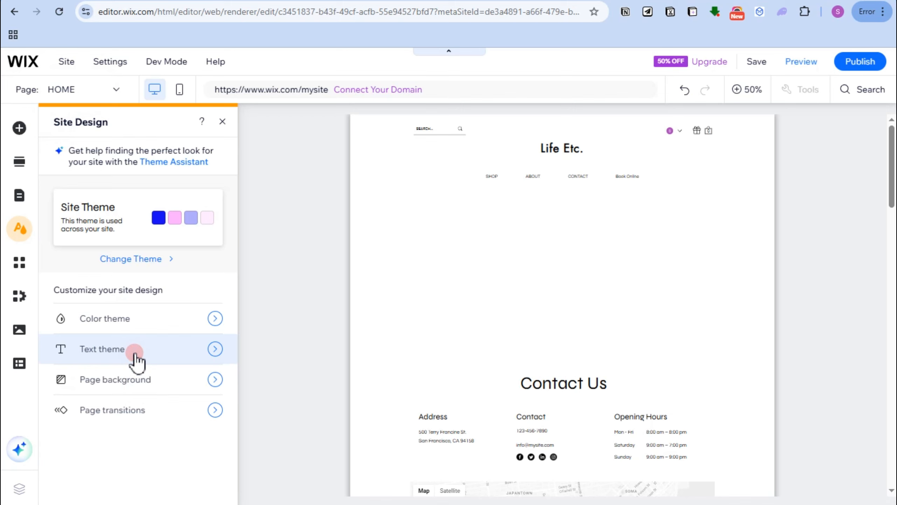
pyautogui.click(123, 304)
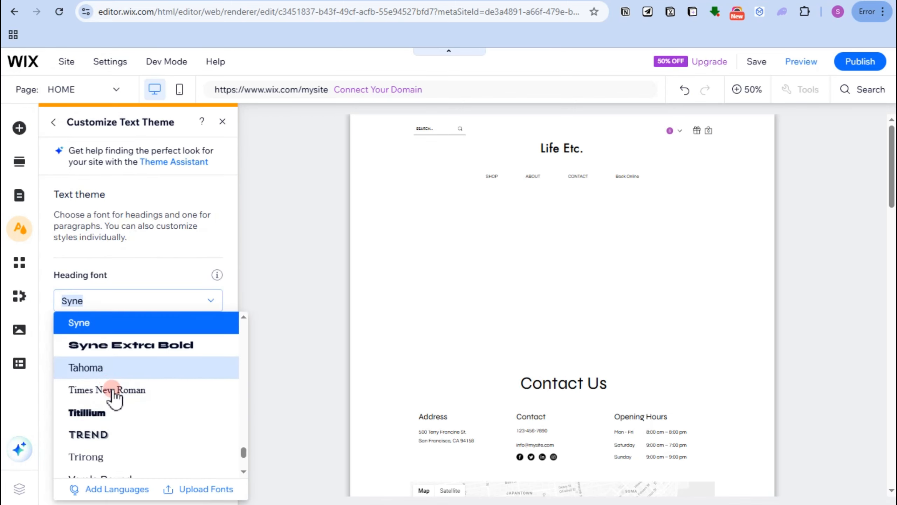
pyautogui.click(54, 123)
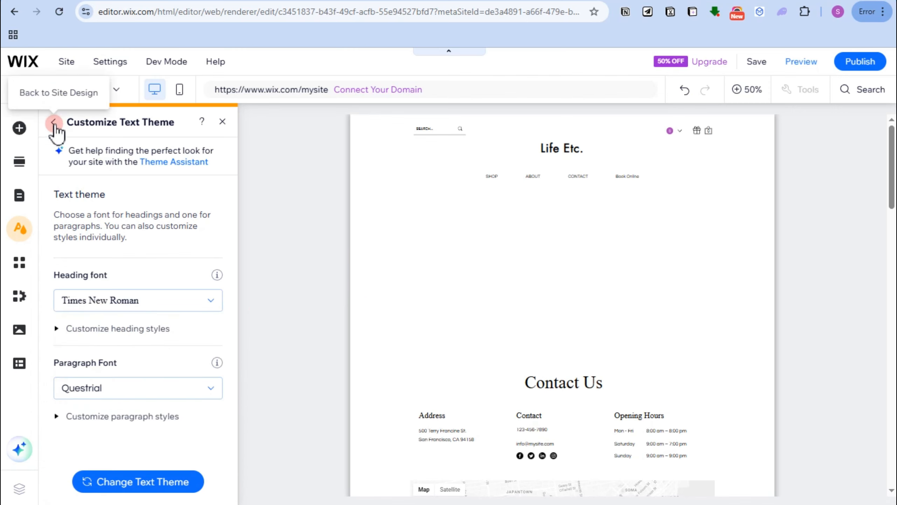
pyautogui.click(54, 124)
# Step: Apply the Out-in page transition to the site
pyautogui.click(141, 407)
pyautogui.click(159, 248)
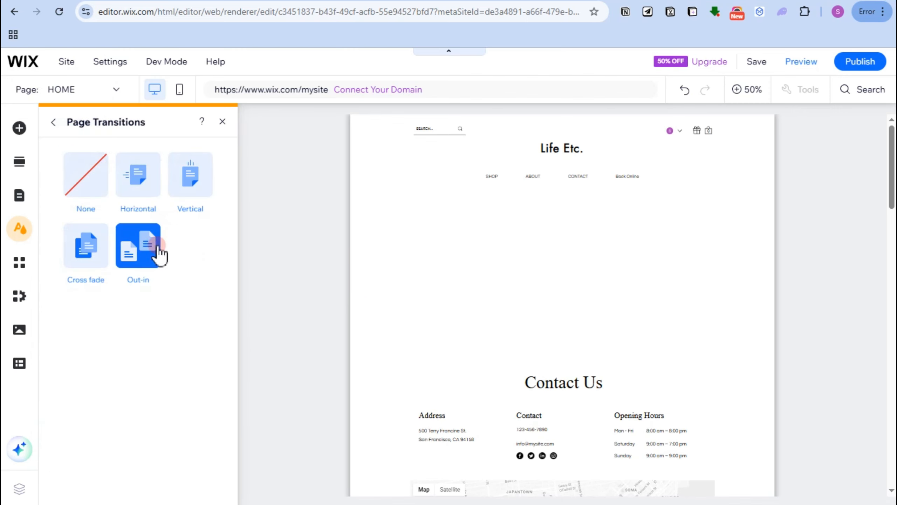
pyautogui.click(53, 122)
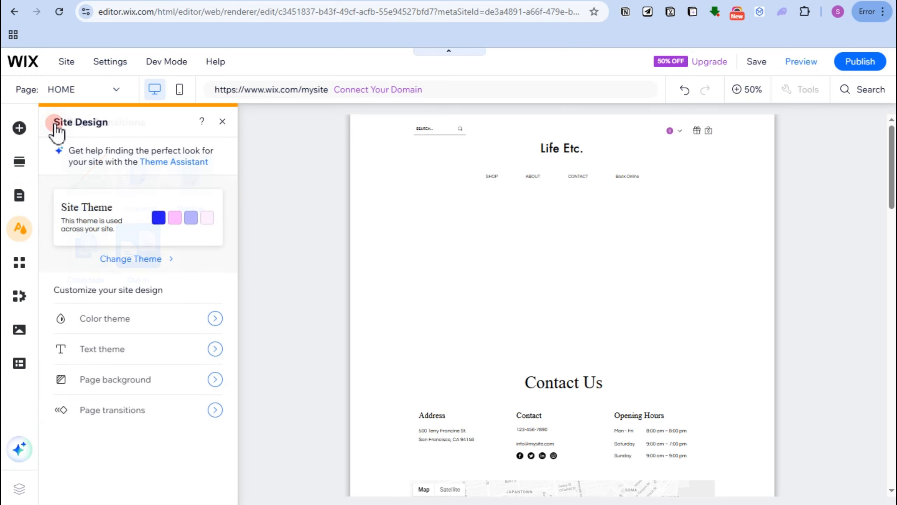
# Step: Browse the Wix App Market home for recommended, trending, business, team-picked and social apps that could extend the site
pyautogui.click(20, 263)
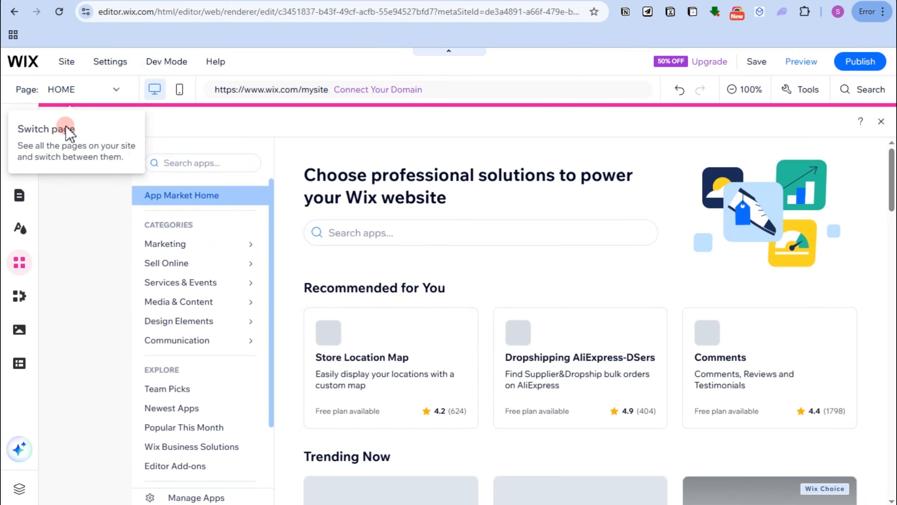
pyautogui.click(194, 164)
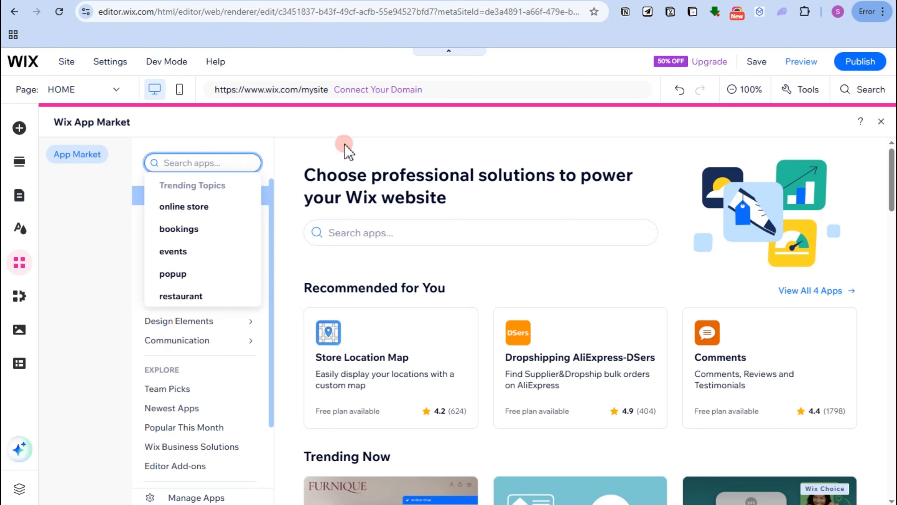
pyautogui.click(346, 126)
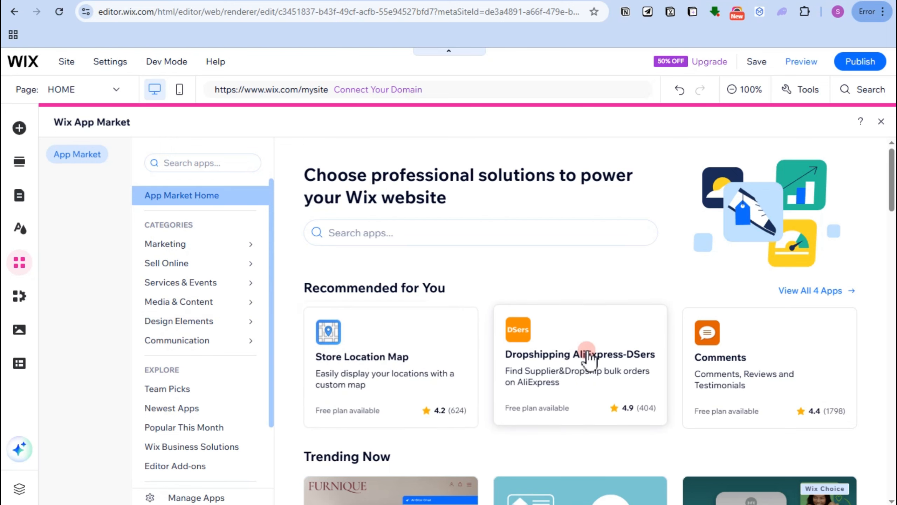
pyautogui.scroll(-8, 604, 389)
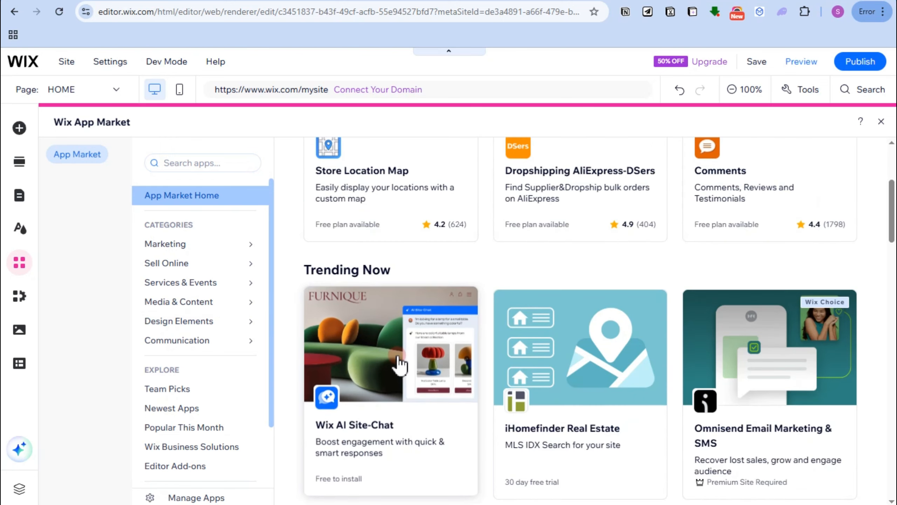
pyautogui.scroll(-3, 417, 378)
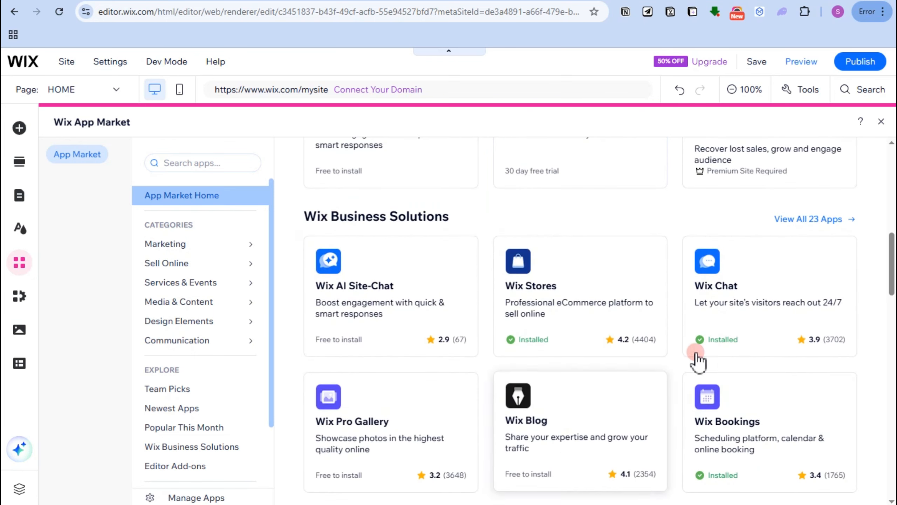
pyautogui.scroll(-8, 530, 319)
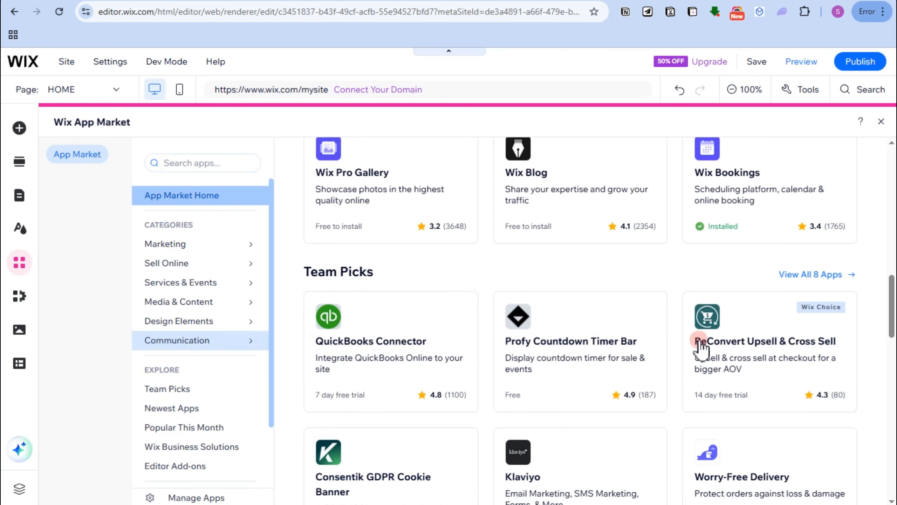
pyautogui.scroll(-10, 518, 388)
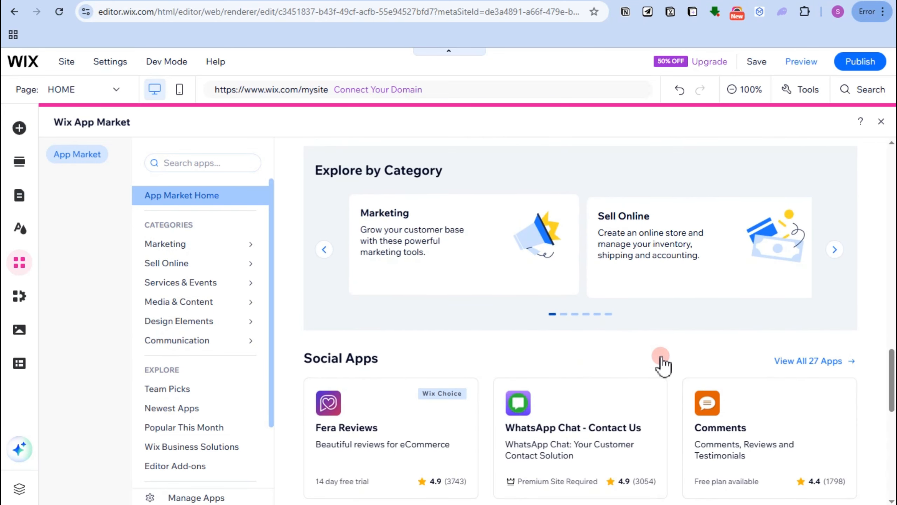
pyautogui.scroll(-5, 424, 394)
pyautogui.scroll(12, 658, 410)
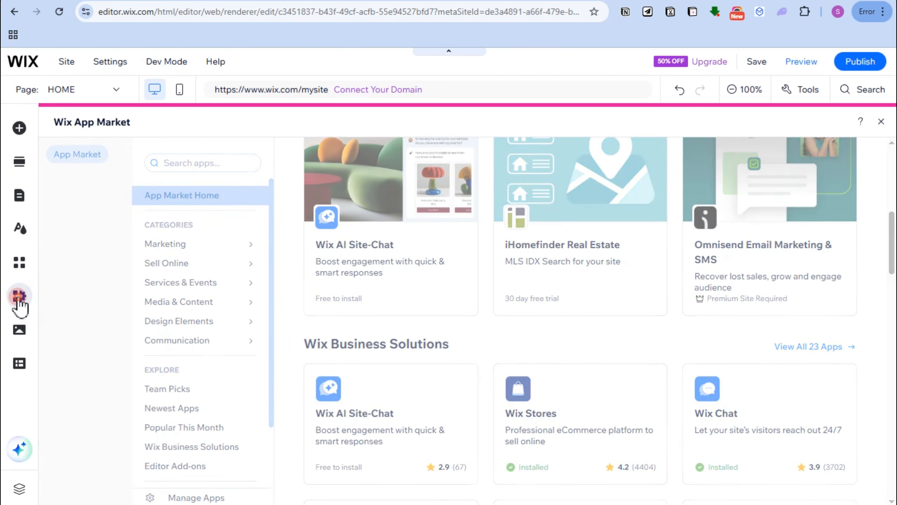
# Step: Review the Wix Stores setup tasks and management options among the site's installed business apps
pyautogui.click(19, 296)
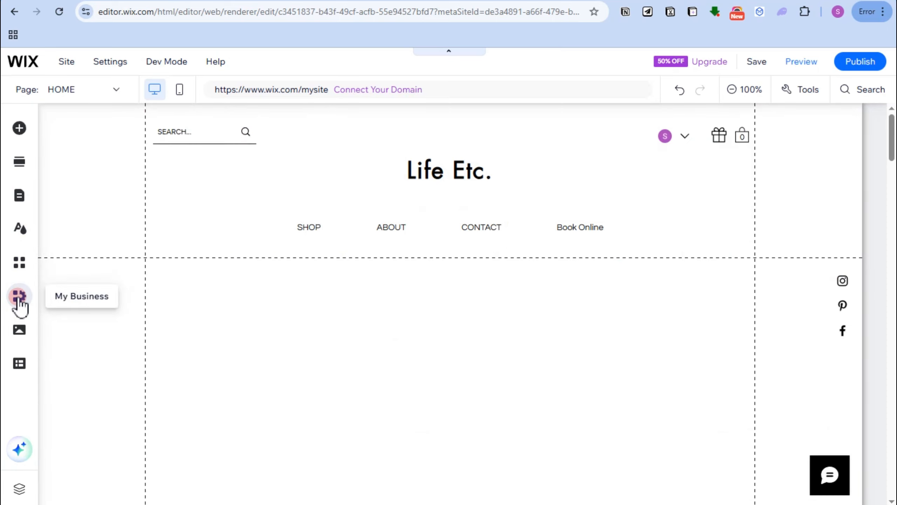
pyautogui.click(197, 270)
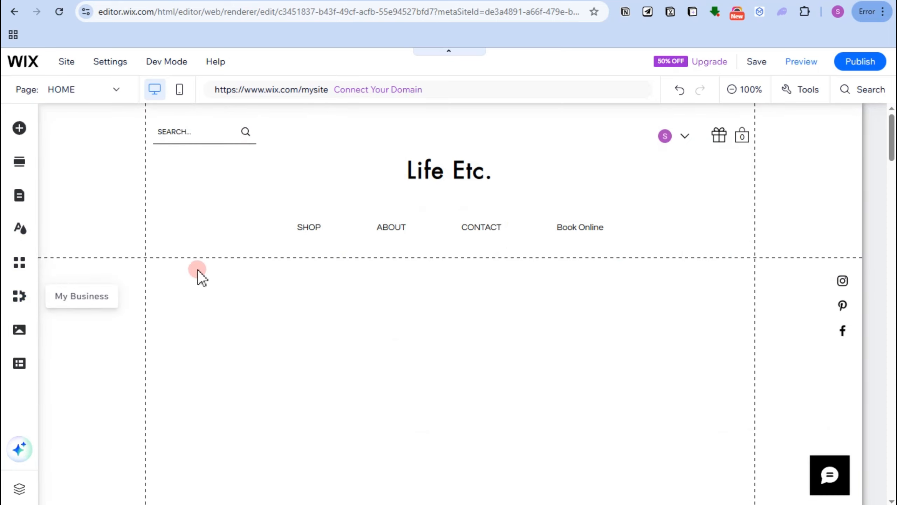
pyautogui.click(20, 297)
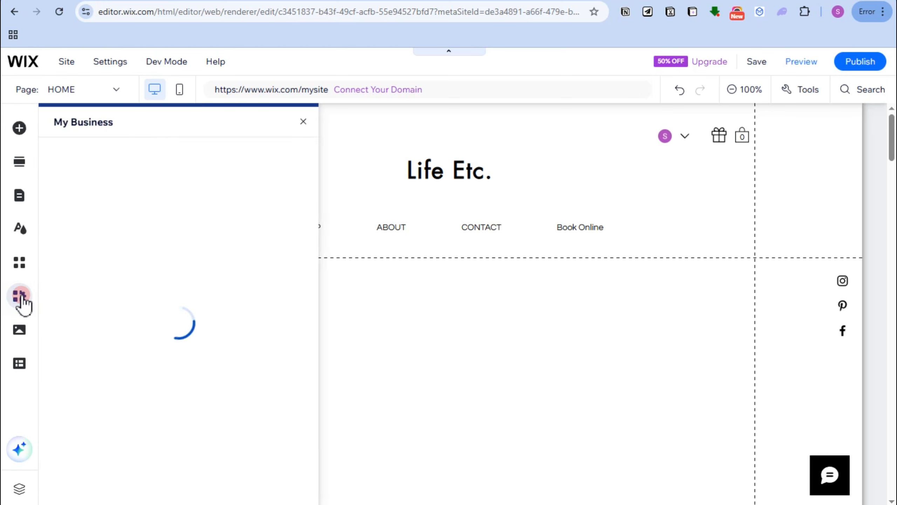
pyautogui.click(48, 268)
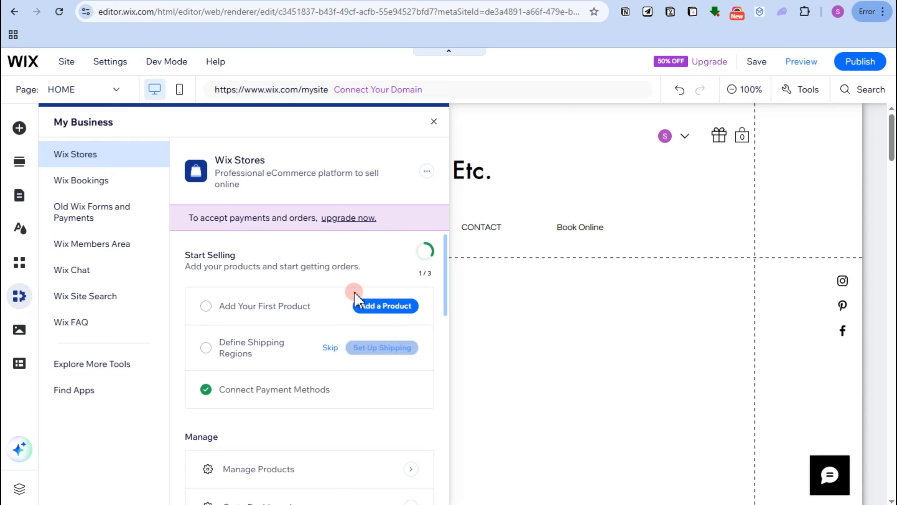
pyautogui.scroll(-5, 292, 409)
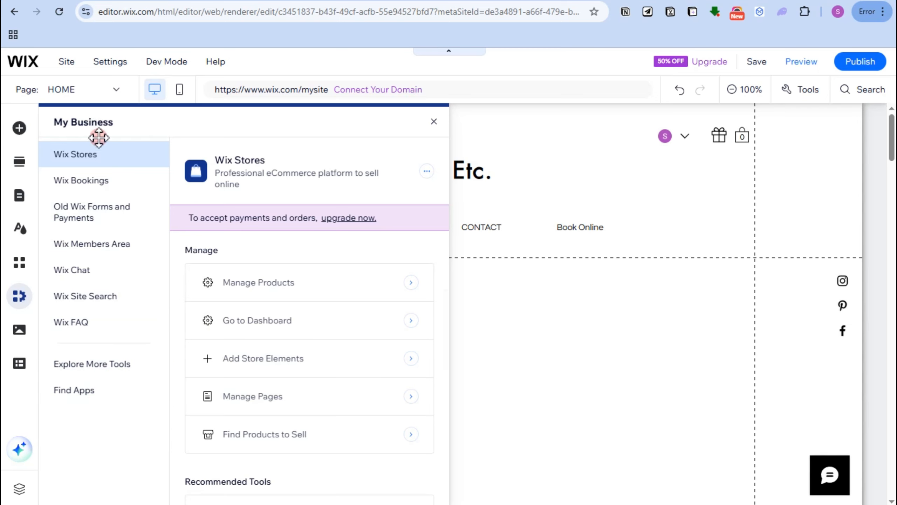
# Step: Examine the media upload sources, editing tools and free or stock media, and view what the CMS offers for the site
pyautogui.click(20, 332)
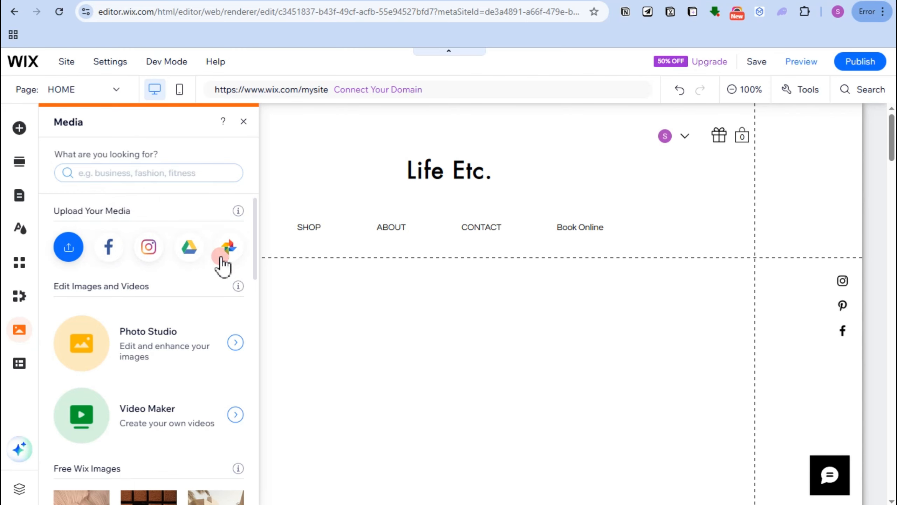
pyautogui.scroll(-10, 184, 309)
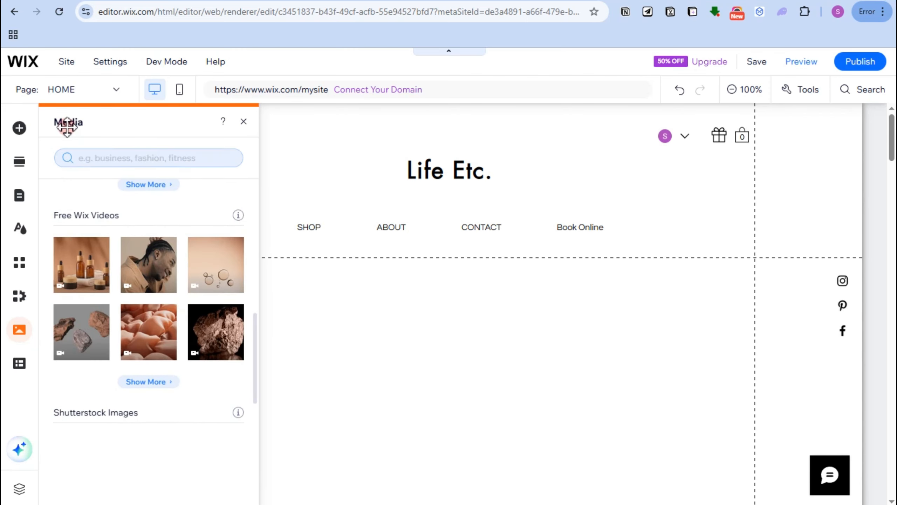
pyautogui.moveTo(156, 324)
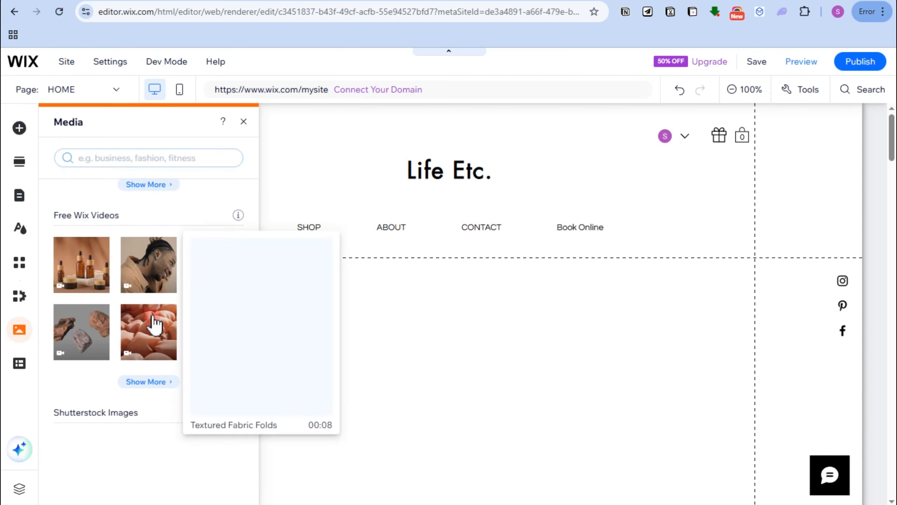
pyautogui.scroll(-2, 162, 431)
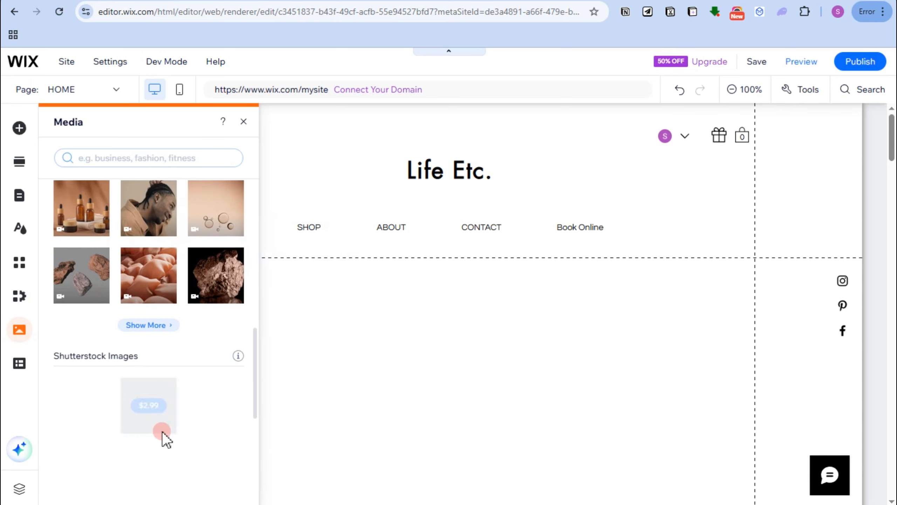
pyautogui.scroll(12, 162, 430)
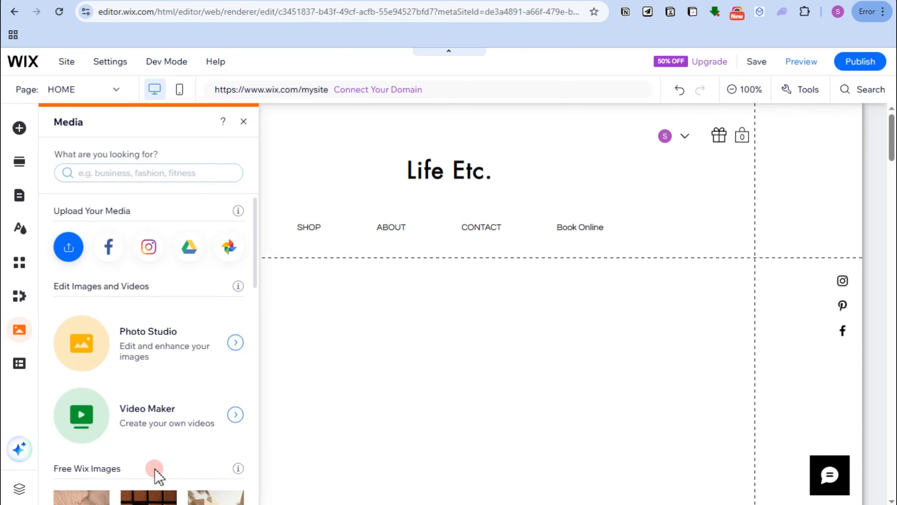
pyautogui.scroll(-8, 154, 469)
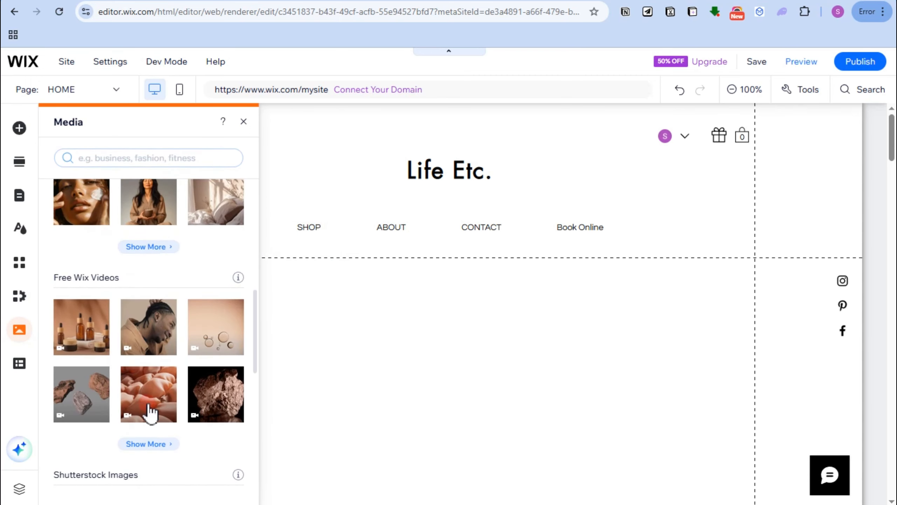
pyautogui.click(18, 368)
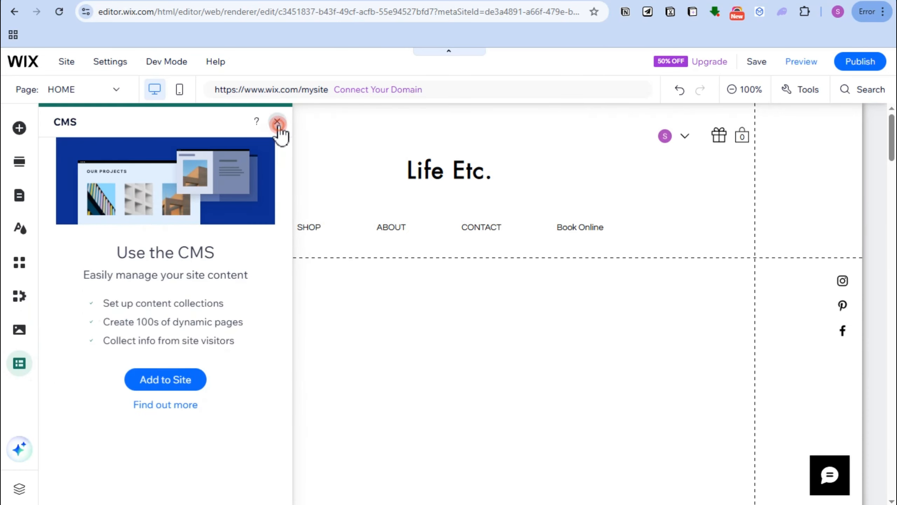
pyautogui.click(277, 121)
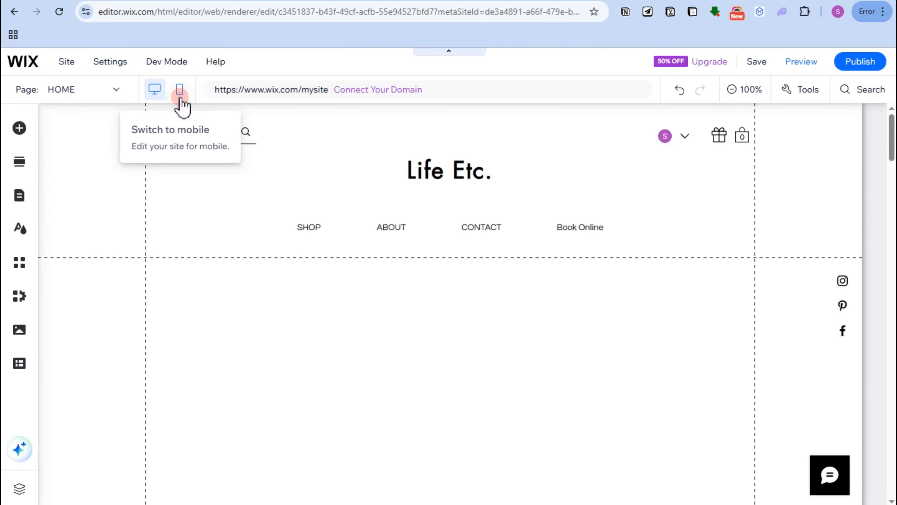
# Step: Switch the home page to mobile editing and skip the introduction to the mobile editor
pyautogui.click(180, 97)
pyautogui.scroll(-15, 555, 306)
pyautogui.scroll(10, 555, 306)
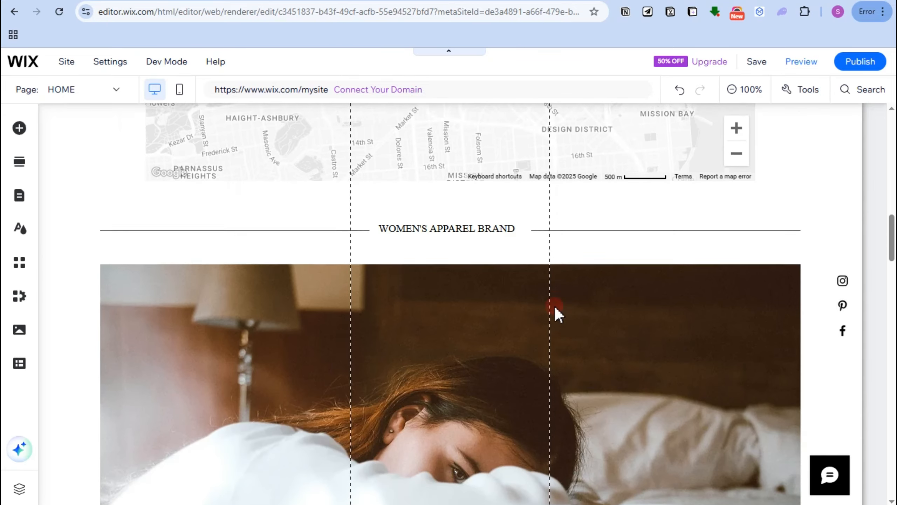
pyautogui.scroll(-7, 555, 306)
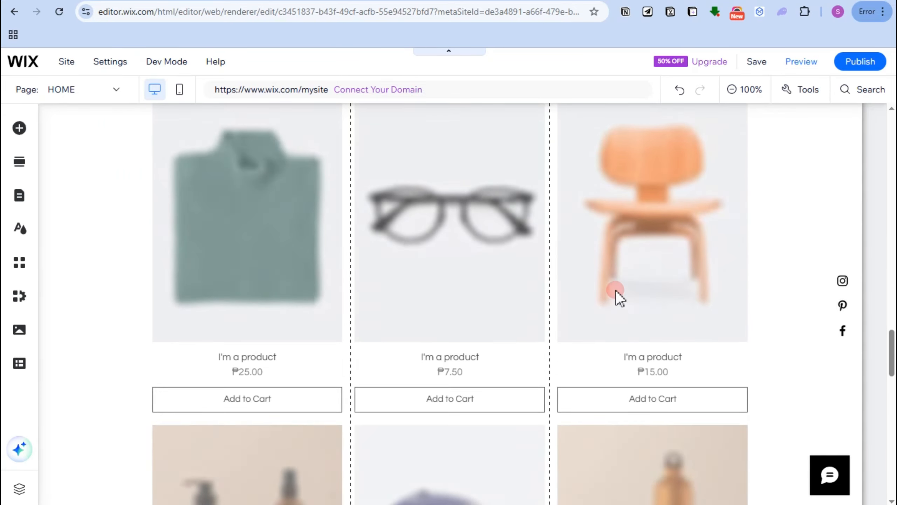
pyautogui.scroll(6, 490, 314)
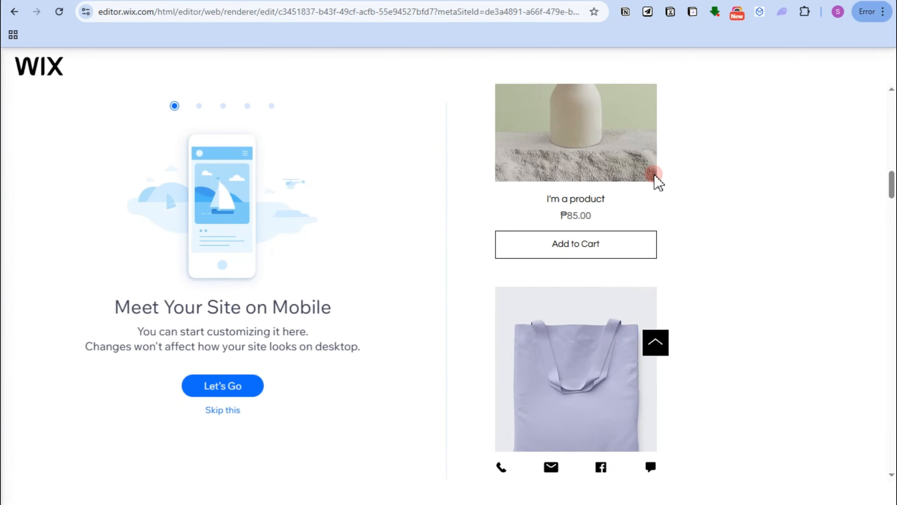
pyautogui.click(223, 410)
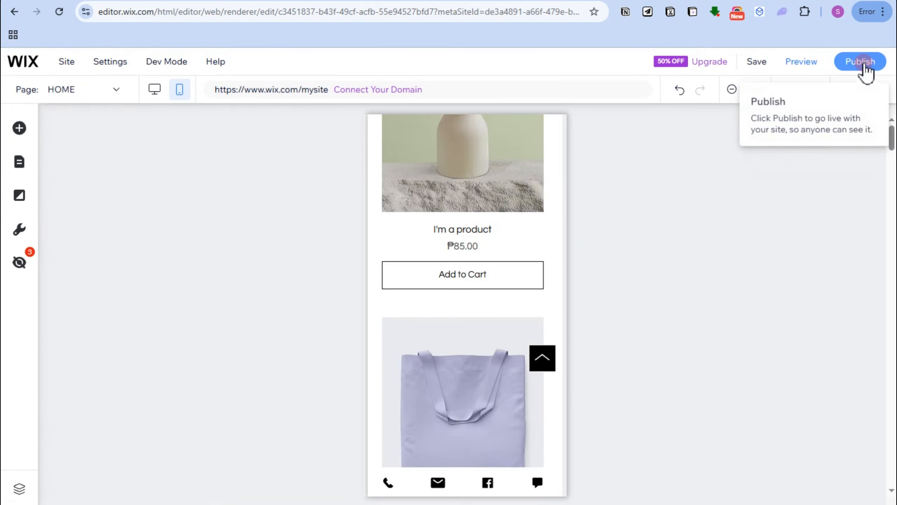
# Step: Preview the mobile version of the site
pyautogui.click(793, 67)
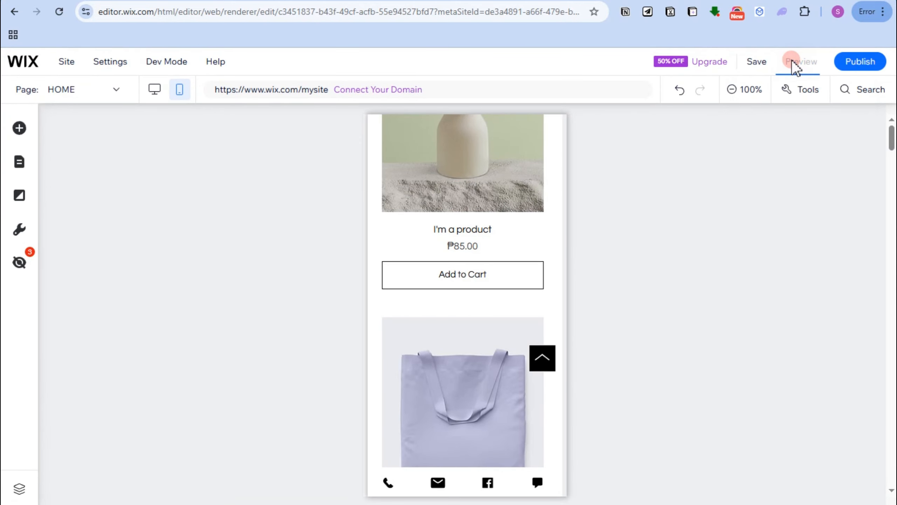